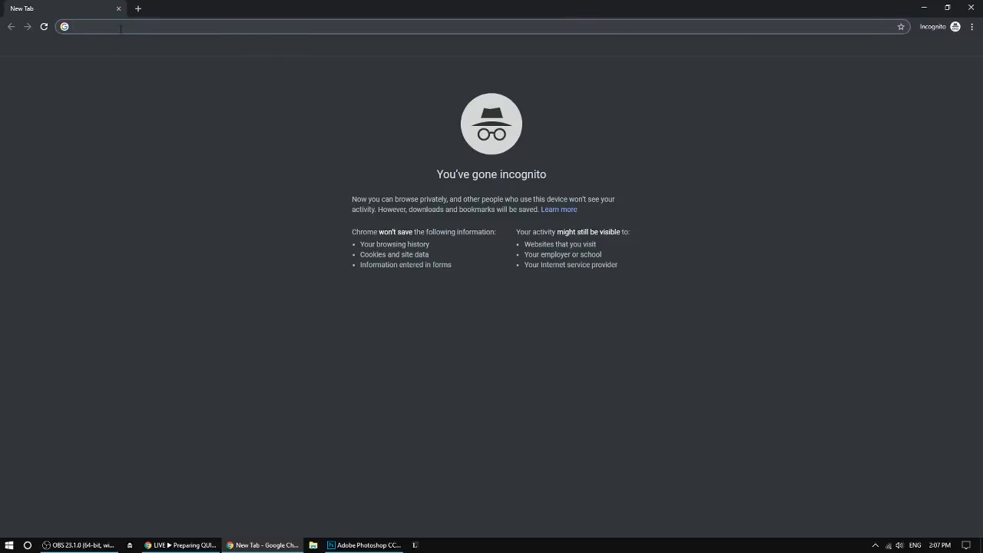
Search the web for "minish cap dungeon" and open the Zelda Wiki result on dungeons in The Minish Cap.
text(minish)
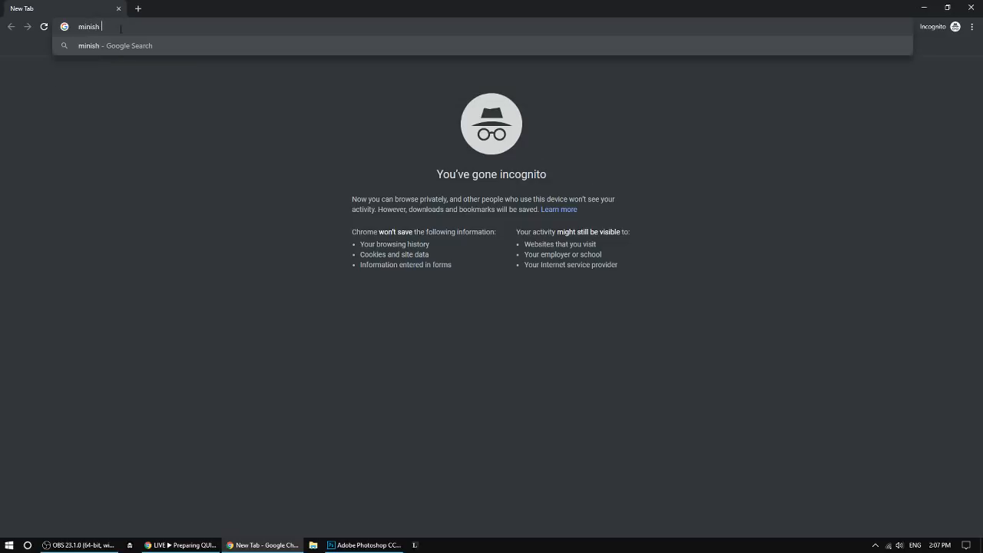
text( cap dungeon)
key(Return)
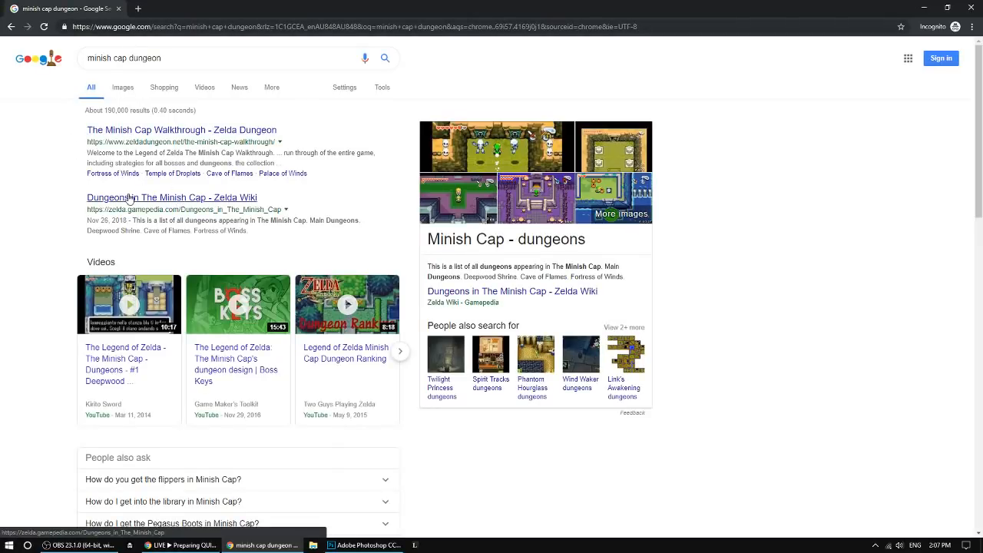
click(171, 199)
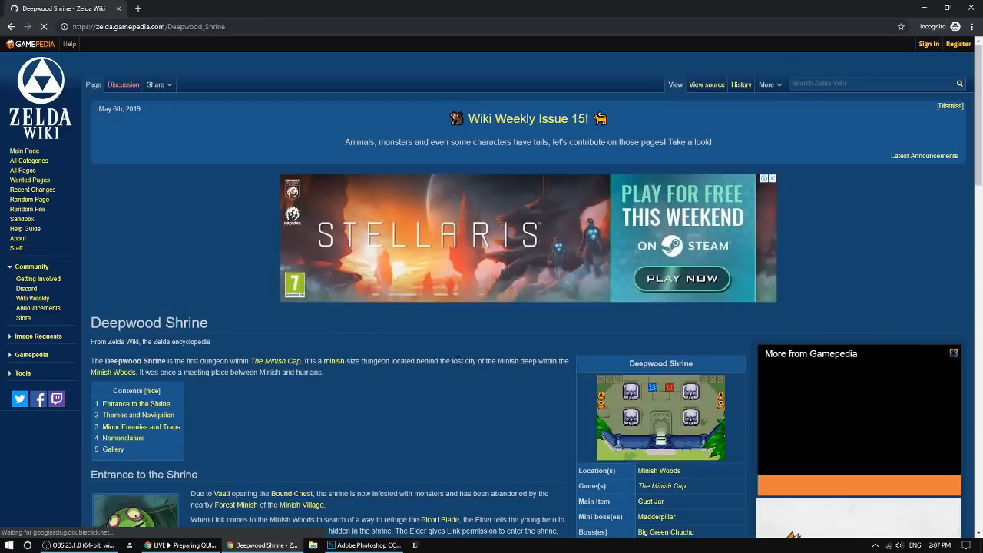
Go through the Deepwood Shrine page to its Gallery and open the image of the dungeon's hub.
scroll(448, 391, down, 4)
scroll(482, 330, down, 7)
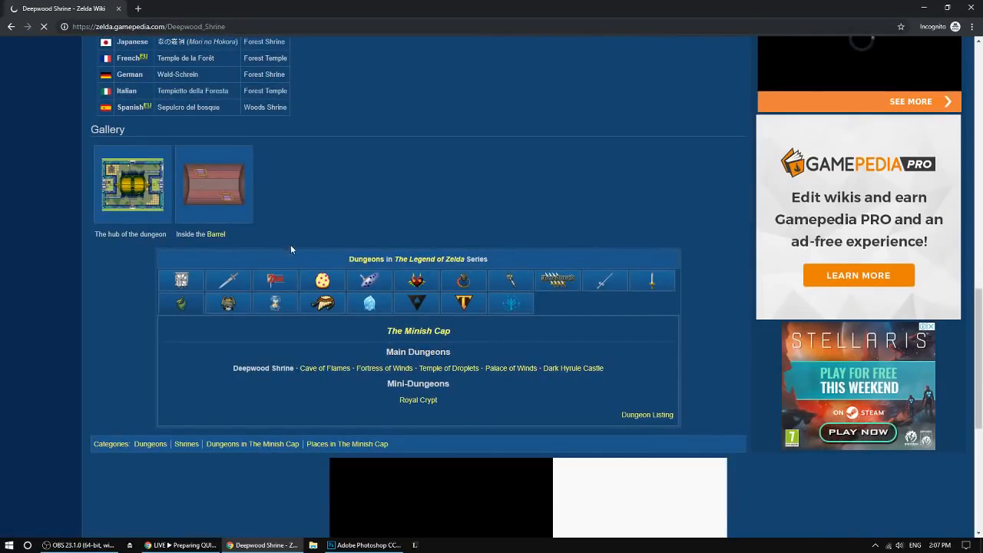
scroll(292, 244, down, 5)
scroll(248, 254, up, 4)
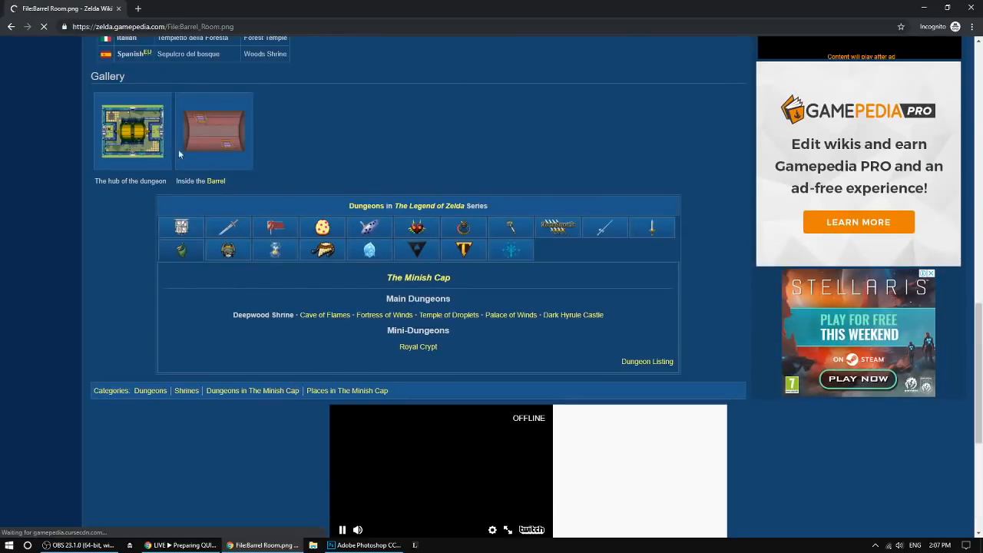
Examine the Barrel Room map of the Deepwood Shrine and the file details below it.
scroll(645, 347, down, 2)
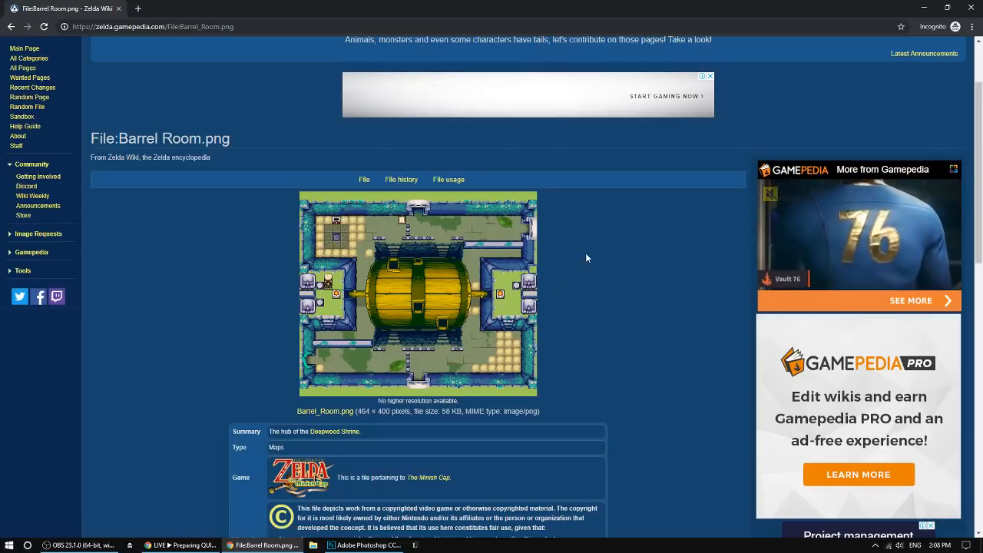
scroll(576, 304, down, 1)
scroll(576, 308, down, 3)
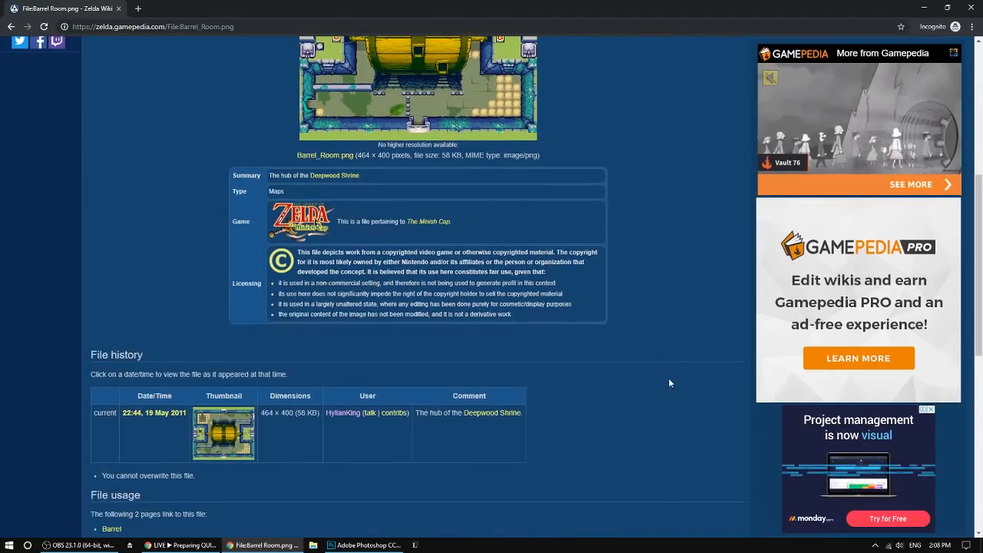
scroll(653, 394, up, 3)
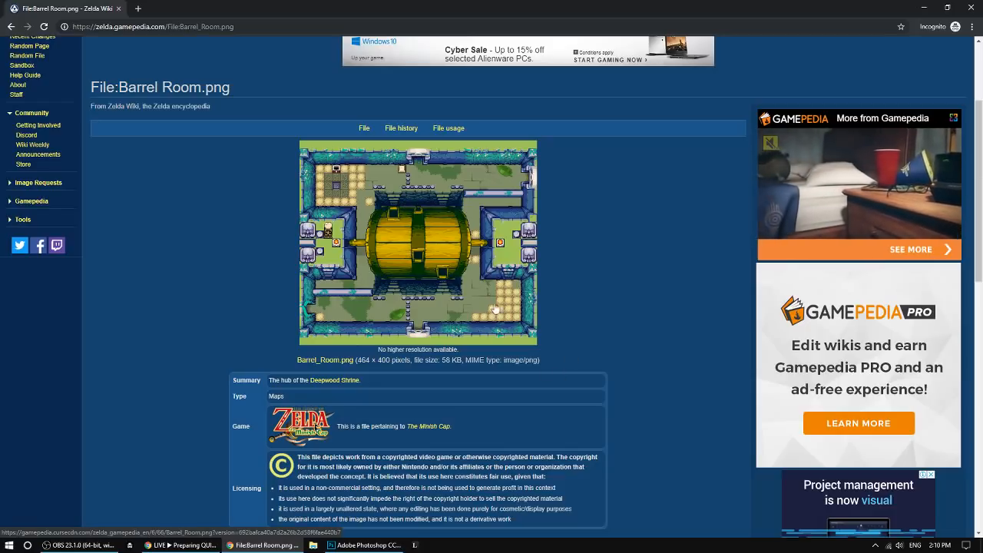
scroll(463, 306, down, 4)
scroll(295, 394, up, 6)
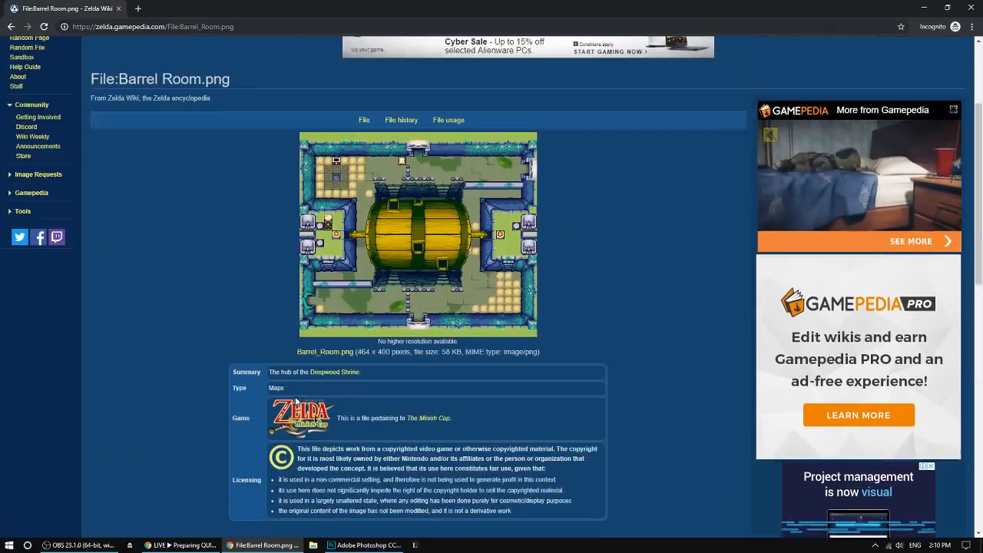
scroll(173, 357, down, 1)
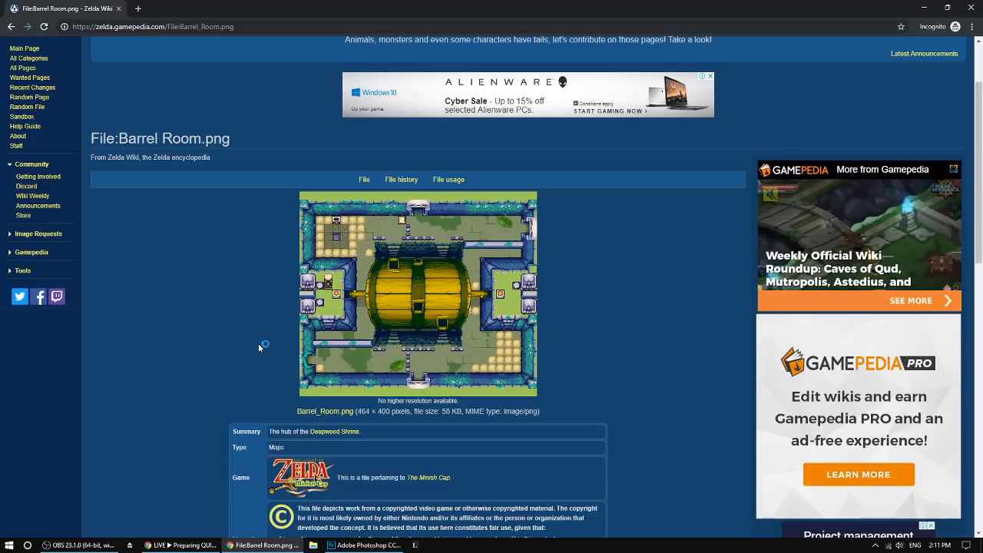
Search the web for "temple of fire" in a new browser tab and show the image results.
click(138, 10)
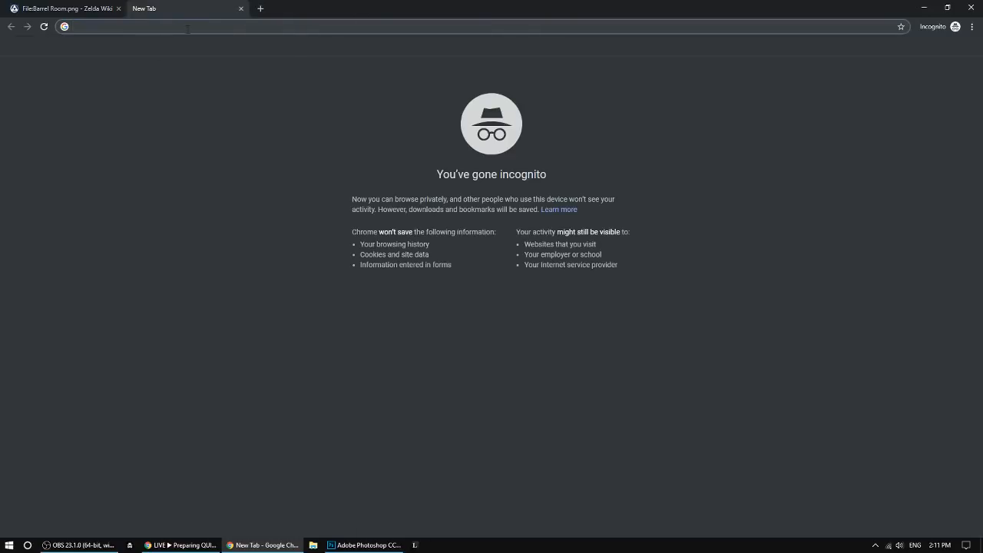
text(temple)
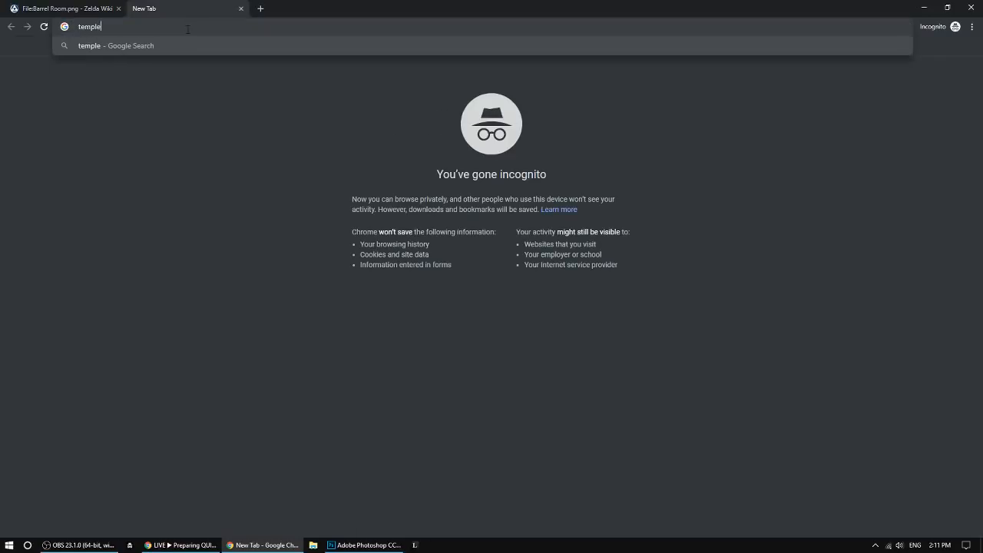
text( of fire)
key(Return)
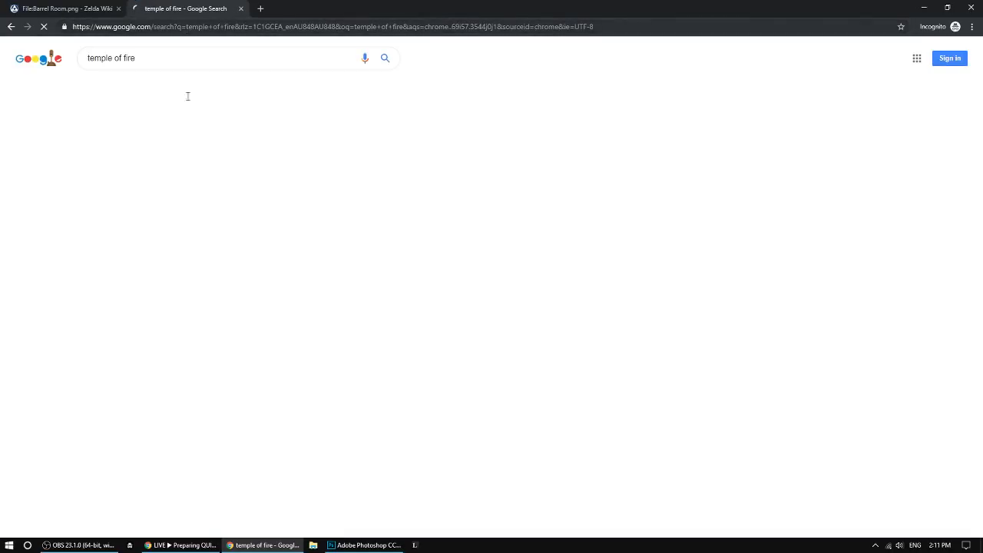
click(122, 89)
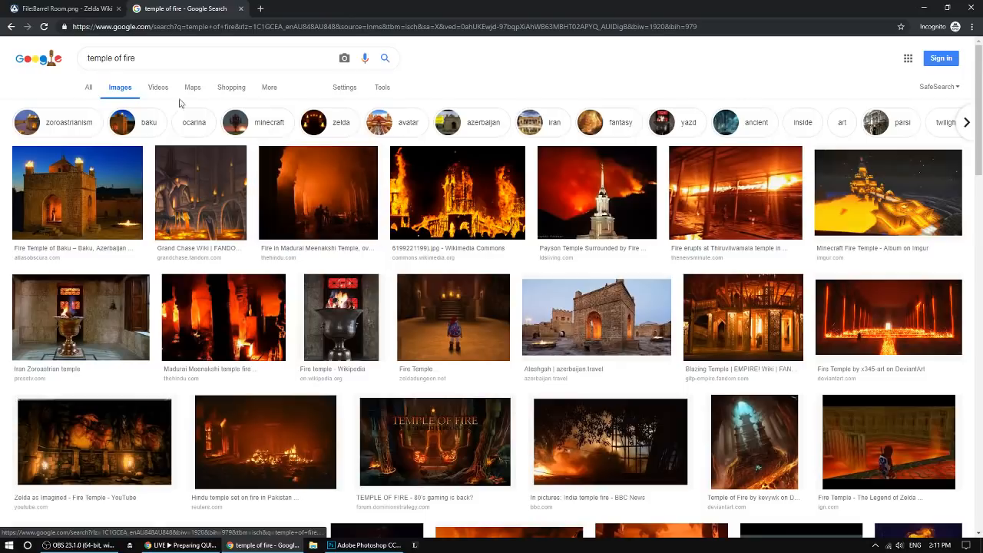
Change the image search to "fire temple zelda".
drag(136, 59, 69, 56)
text(fire t)
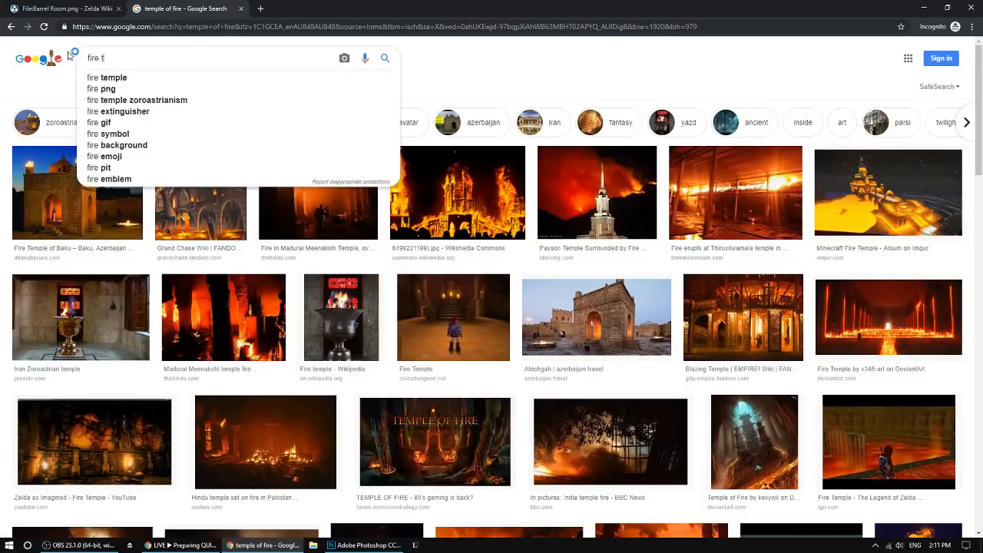
text(emple zelda)
key(Return)
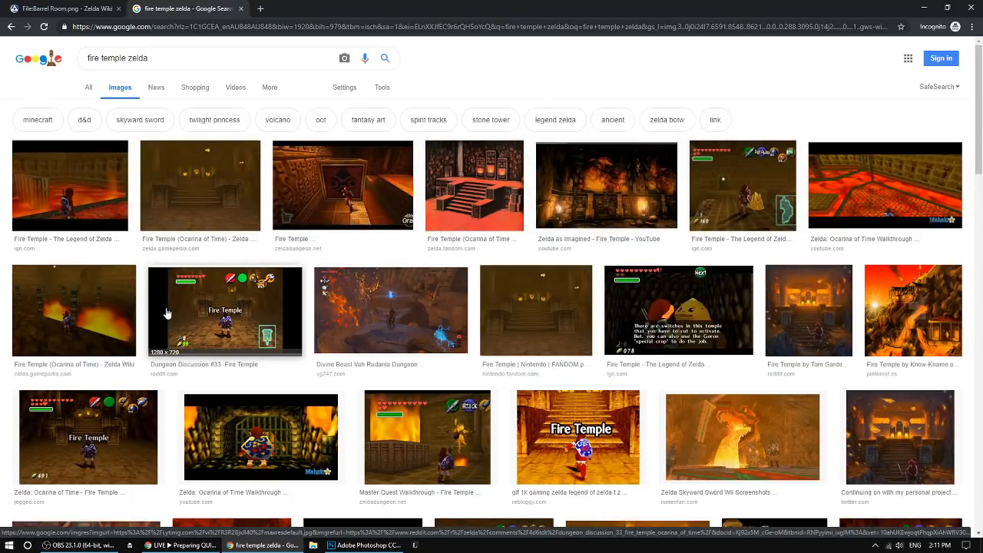
Look through the Fire Temple images and enlarge the Ocarina of Time dungeon map with its separate connected rooms.
scroll(154, 315, down, 4)
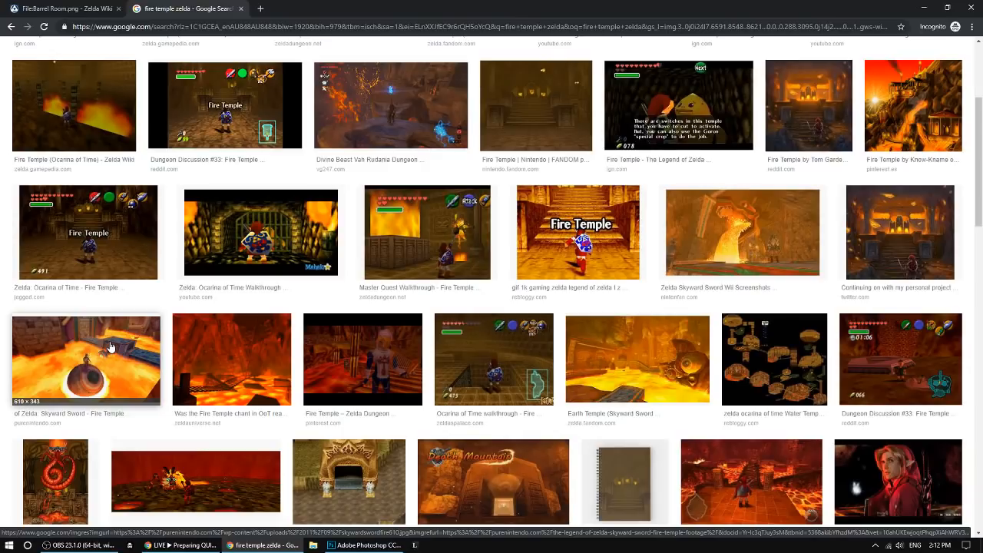
scroll(110, 347, up, 2)
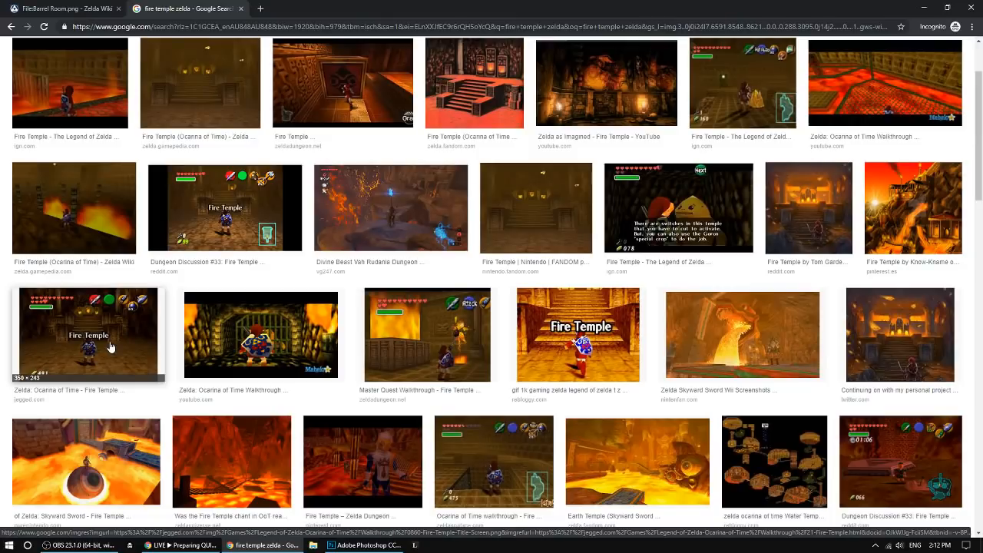
scroll(438, 364, up, 2)
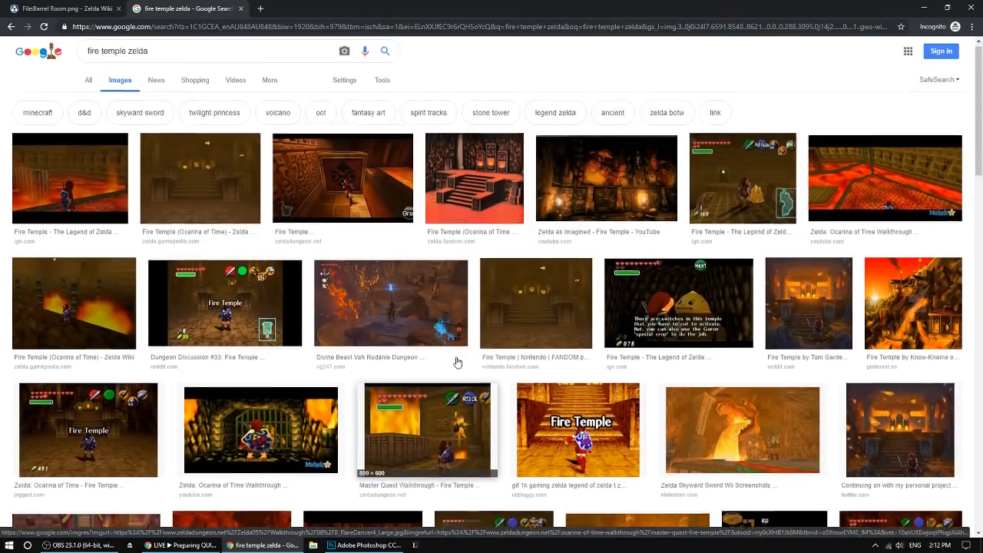
scroll(430, 362, down, 5)
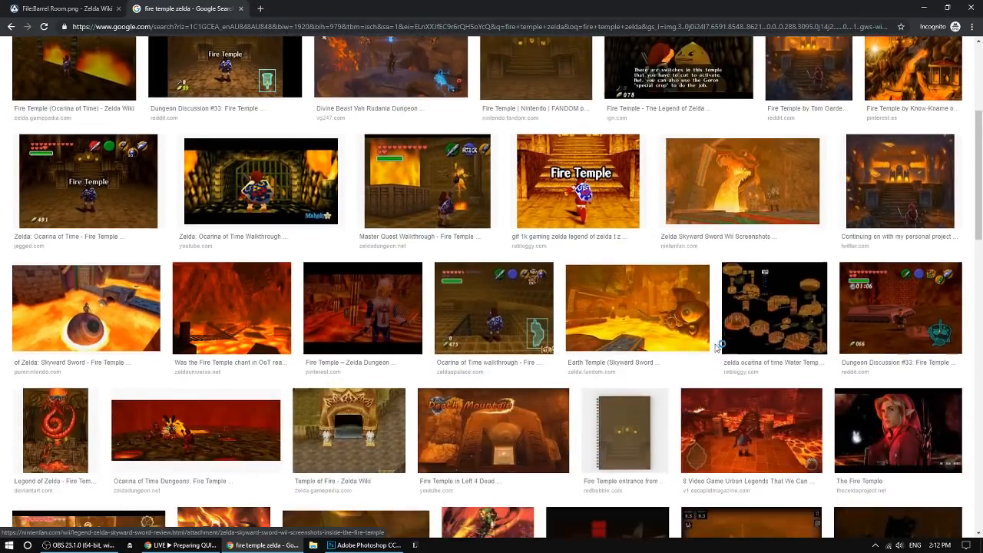
click(776, 307)
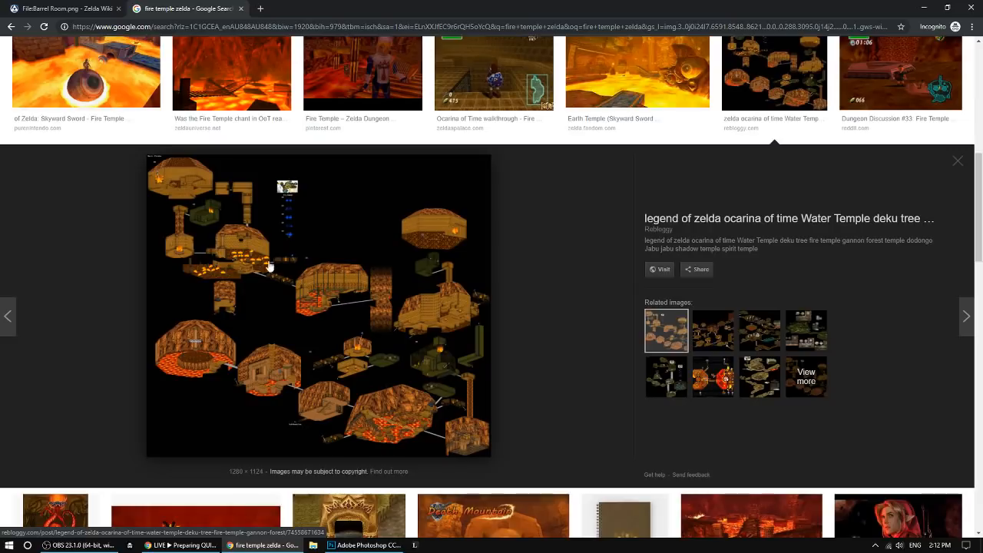
scroll(400, 267, down, 2)
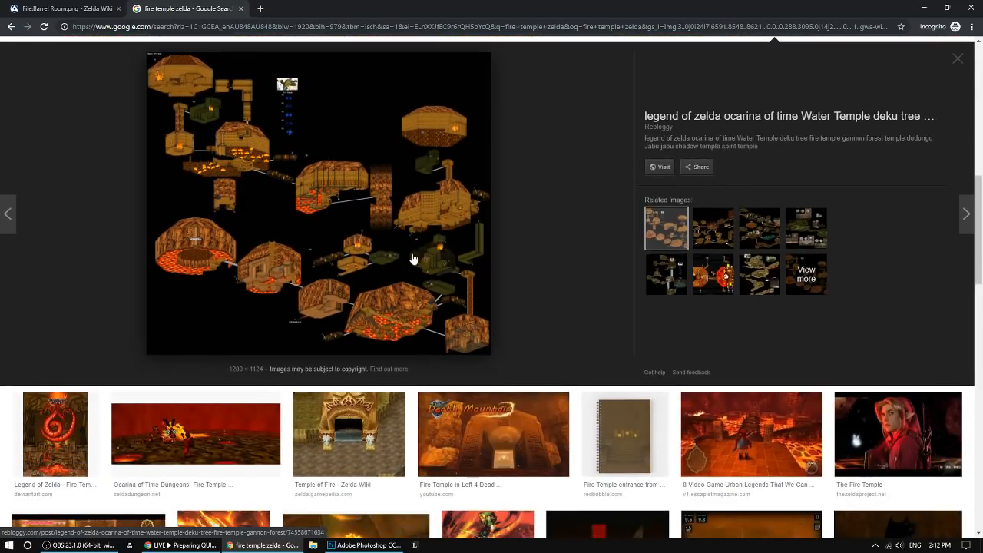
scroll(415, 259, down, 4)
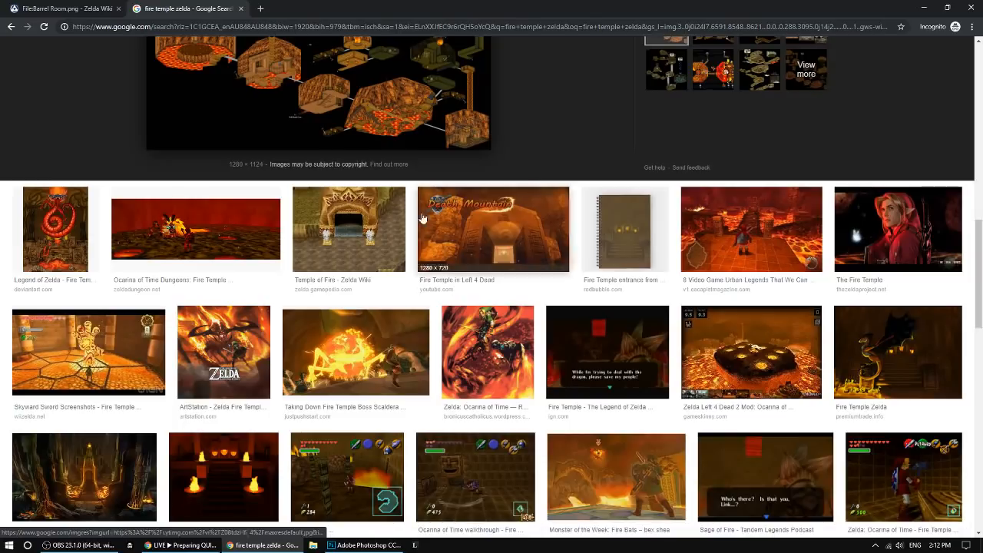
Return to the Barrel Room page, then switch to Photoshop and show the document grid with 1 subdivision.
key(ctrl+Tab)
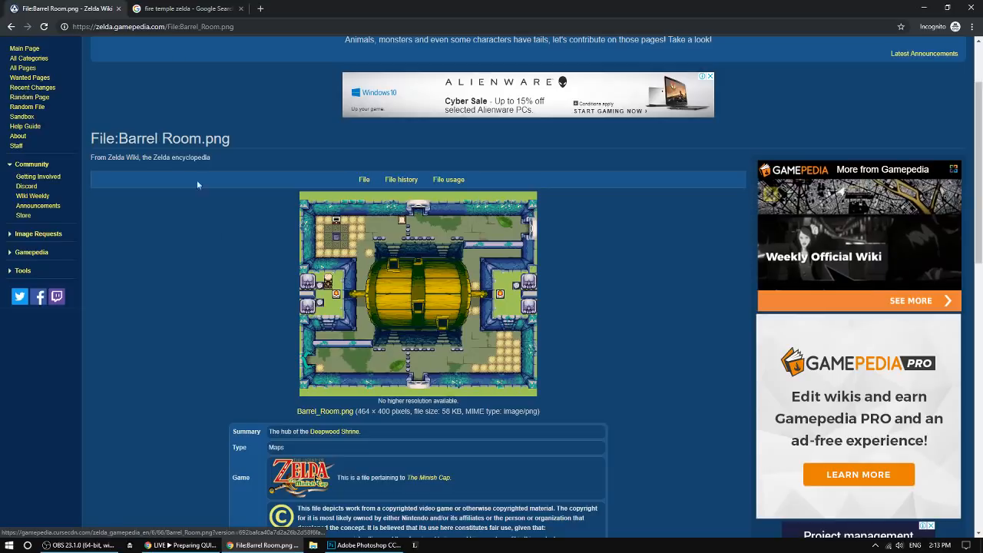
click(340, 544)
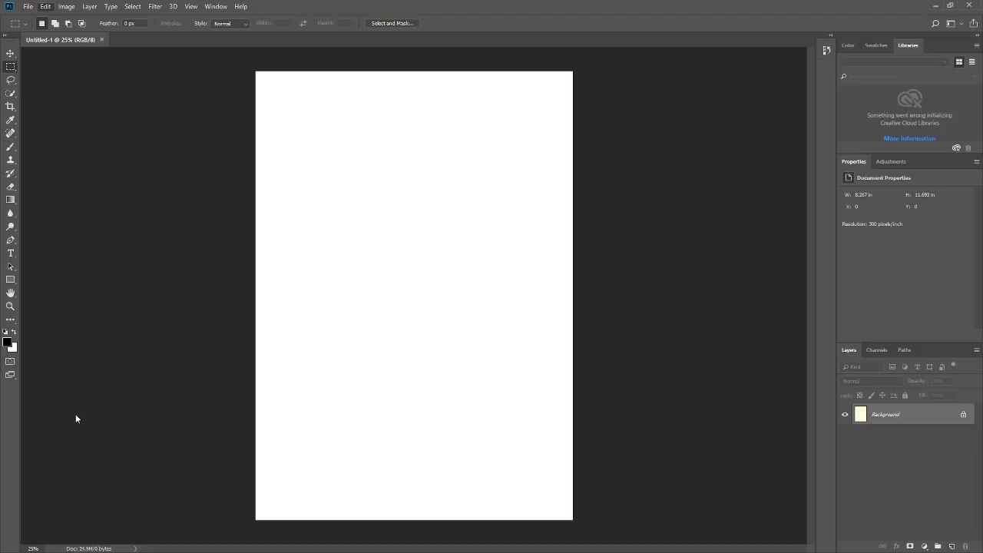
key(ctrl+apostrophe)
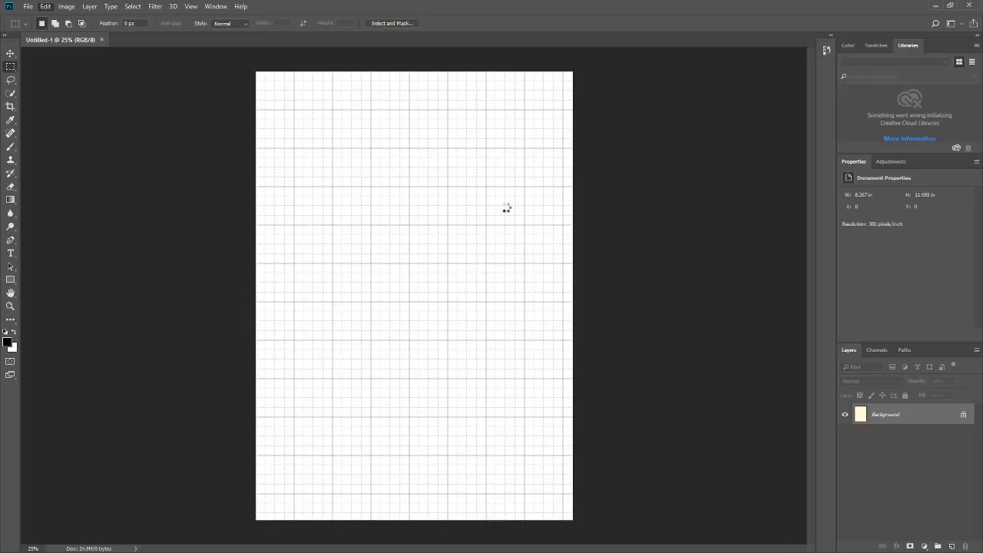
key(i)
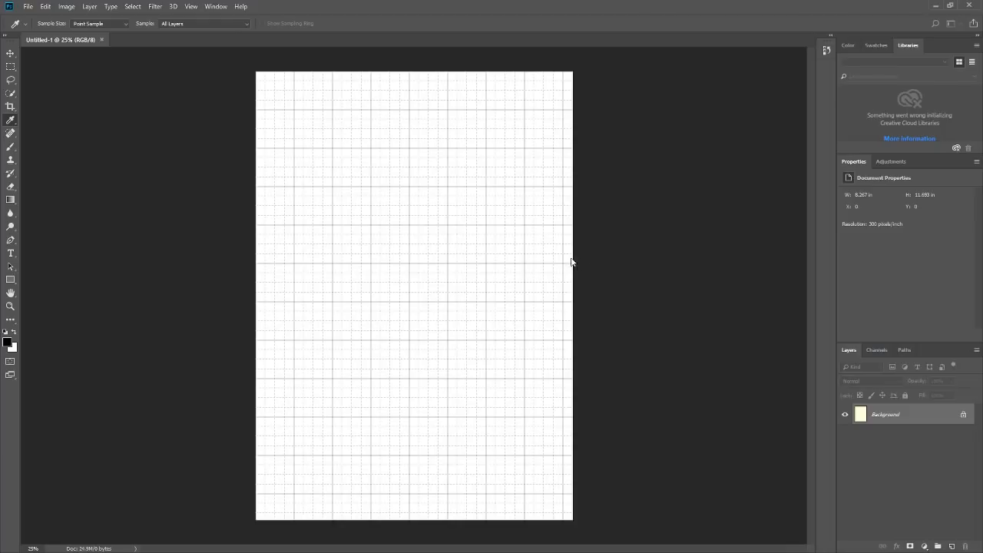
text(1)
key(m)
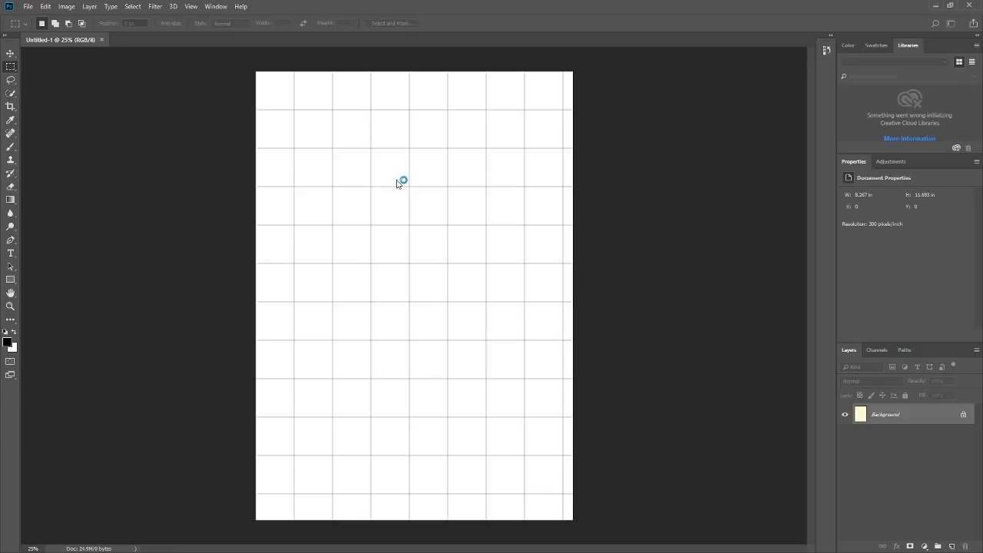
Widen the canvas to 16.5 in and set the grid to 2 subdivisions per gridline.
click(576, 141)
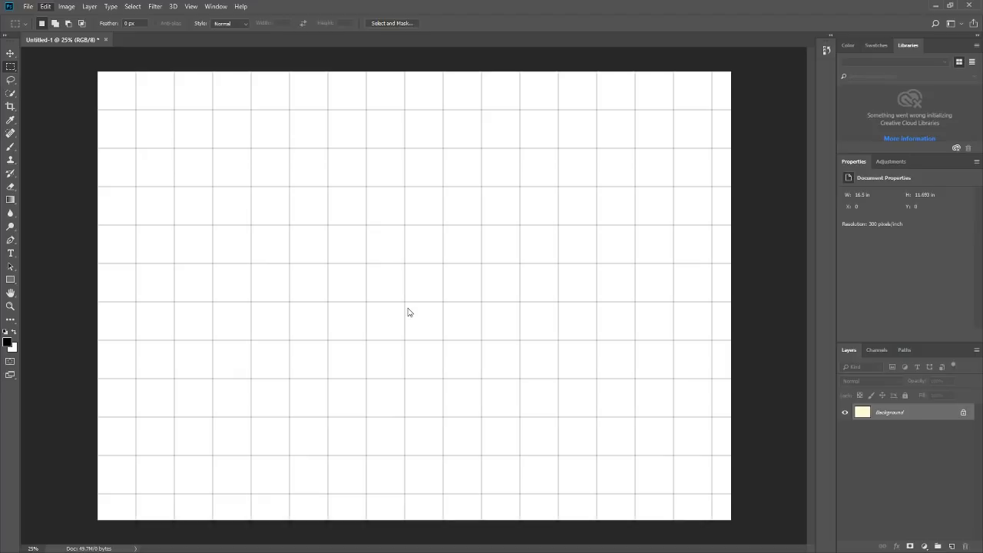
key(i)
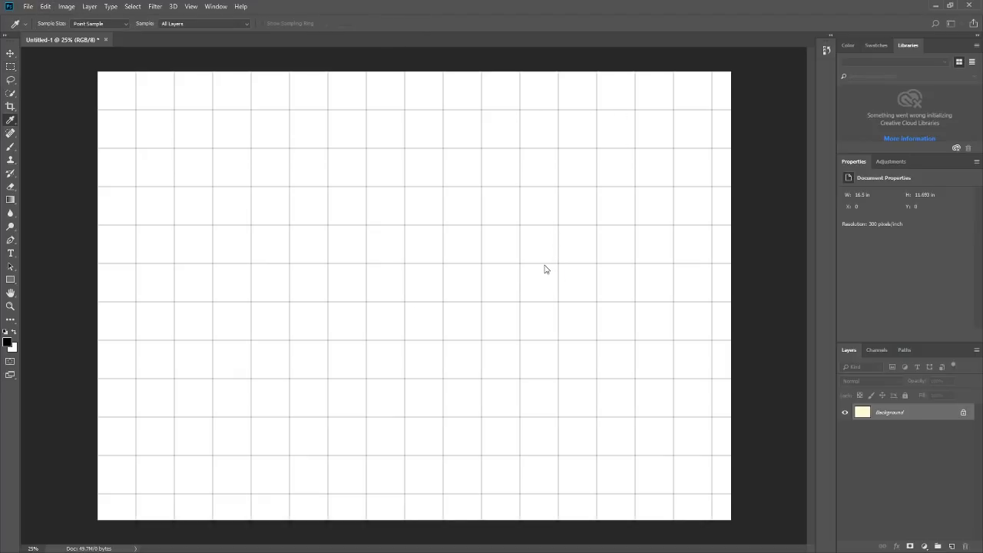
text(2m)
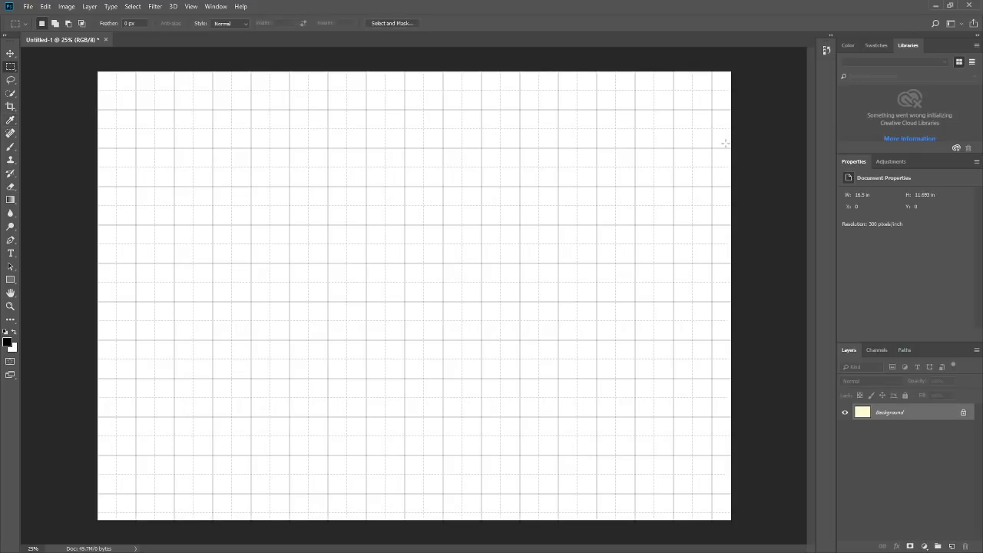
Add a black Solid Color fill layer above the Background and invert its layer mask to hide the fill.
click(924, 546)
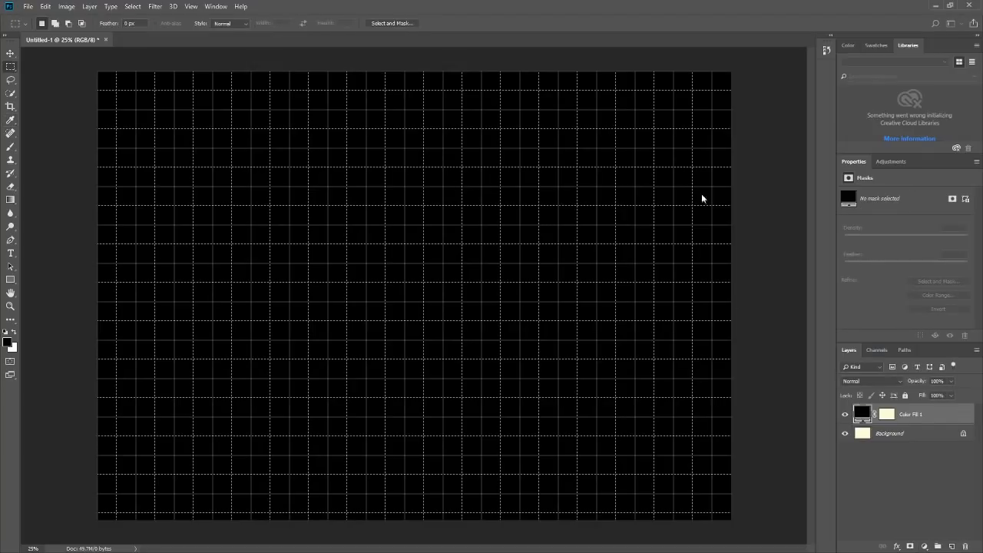
click(887, 414)
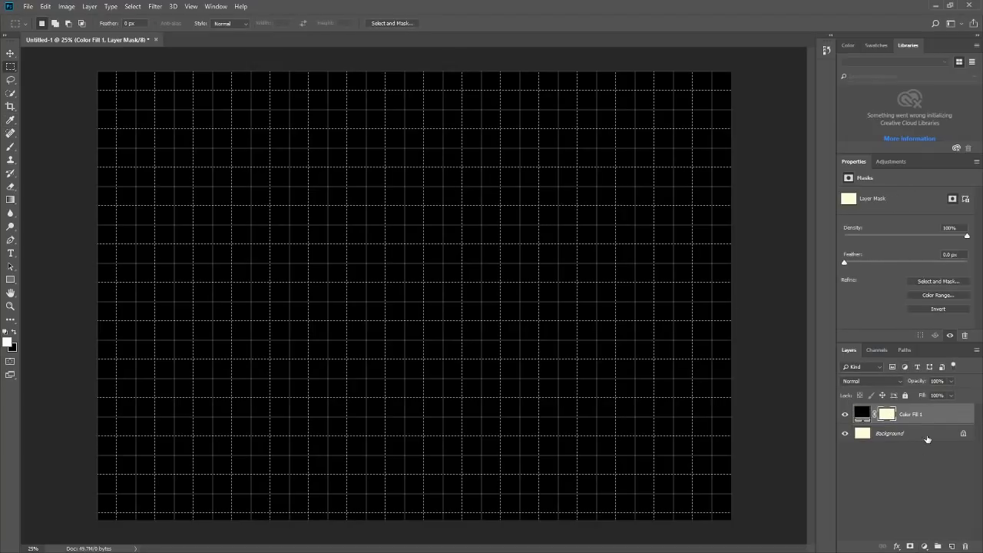
key(ctrl+i)
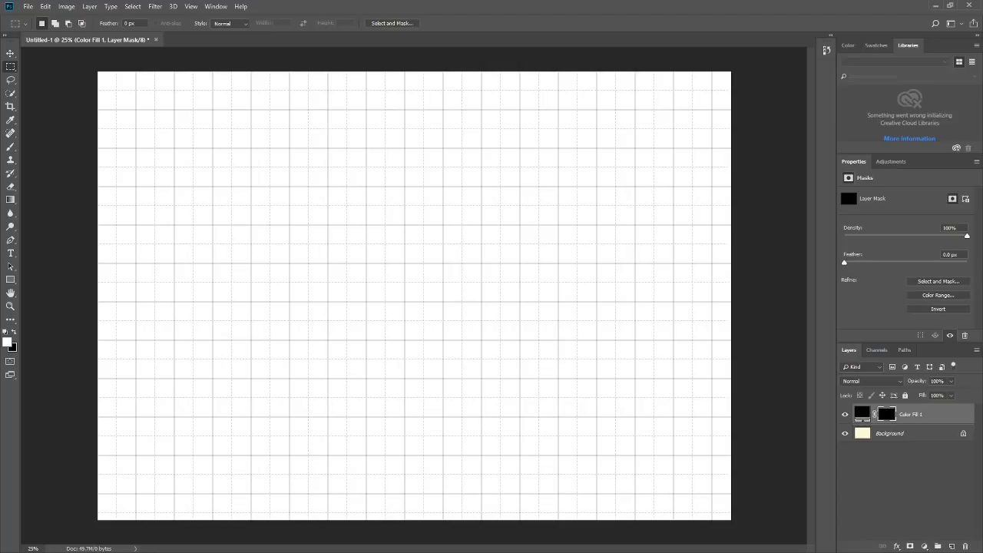
Save the document as "The Cylinder.psd".
key(ctrl+o)
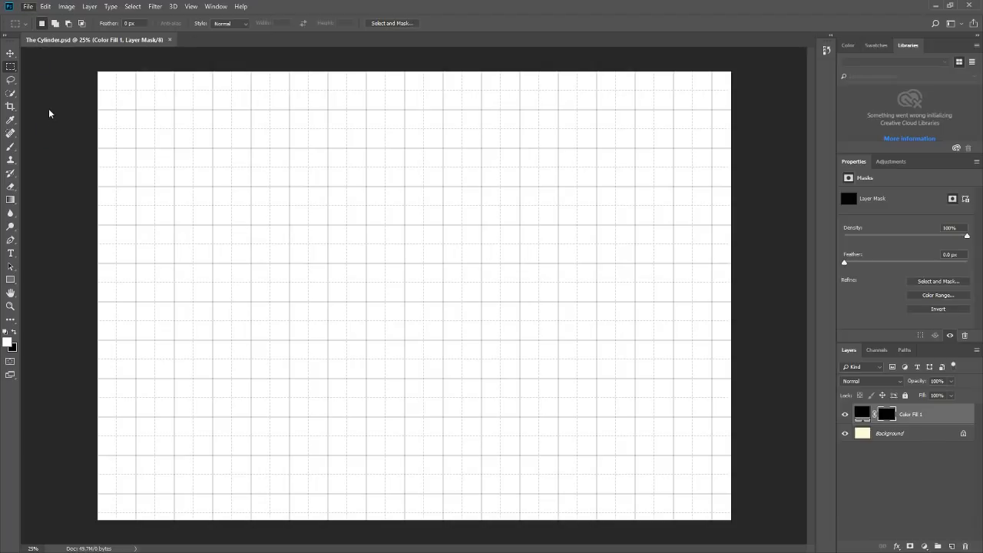
Choose the Brush tool, dock the Brushes panel with the other panels, and pick the Hard Round Pressure Size brush.
click(10, 146)
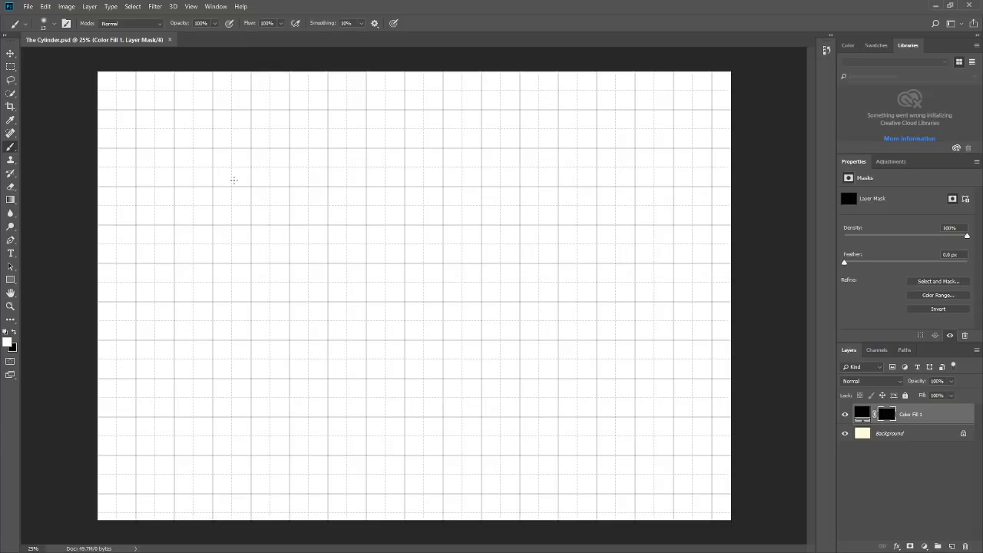
mouse_move(347, 235)
mouse_down()
mouse_move(367, 269)
mouse_move(432, 257)
mouse_up()
key(ctrl+z)
drag(912, 174, 875, 168)
double_click(930, 160)
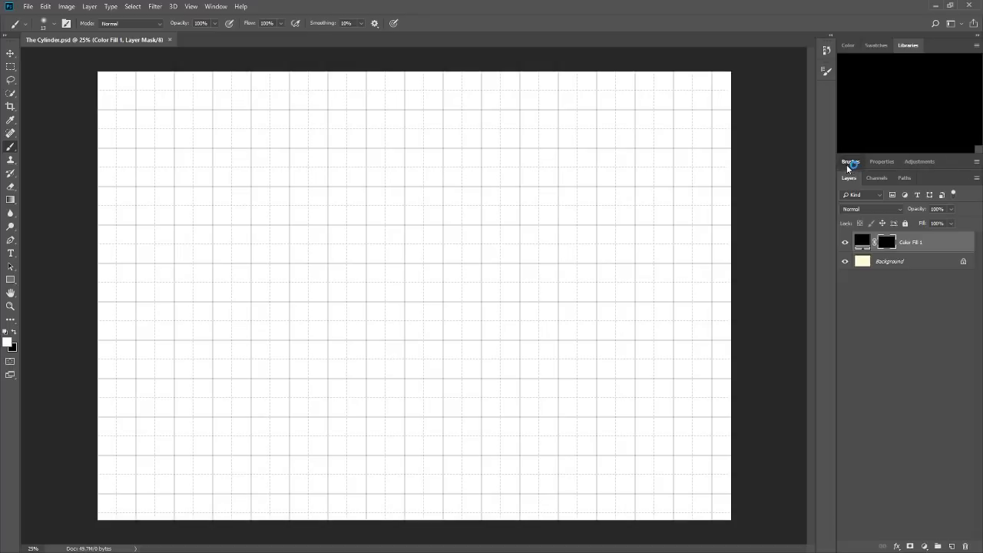
click(850, 162)
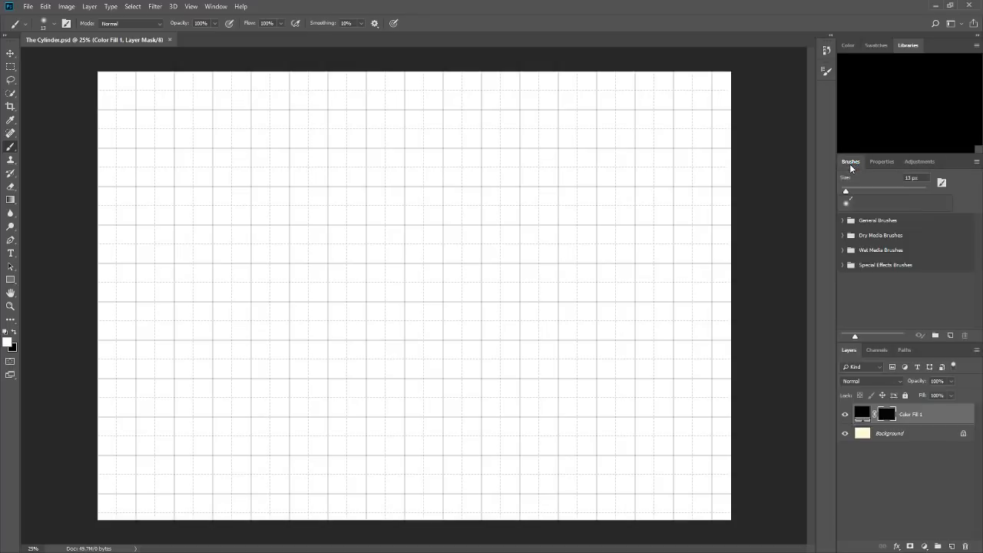
click(842, 221)
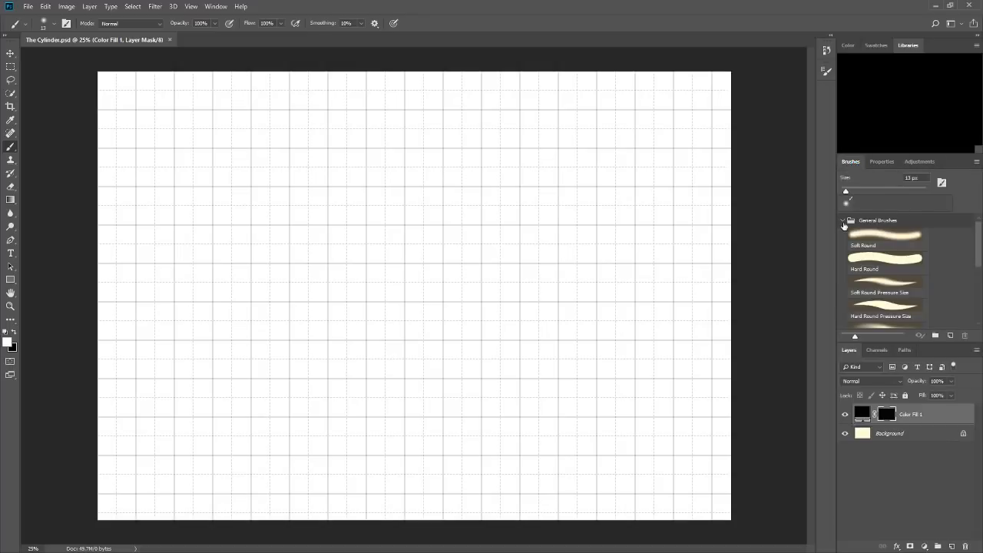
click(891, 308)
Set the brush size to 33 px, trying strokes on the fill layer's mask and undoing them.
drag(393, 298, 529, 253)
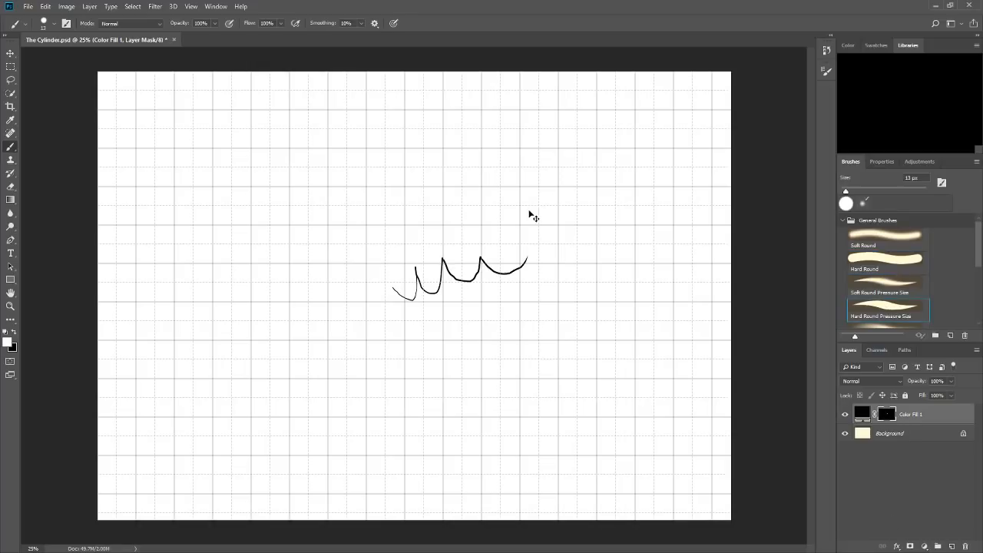
key(ctrl+z)
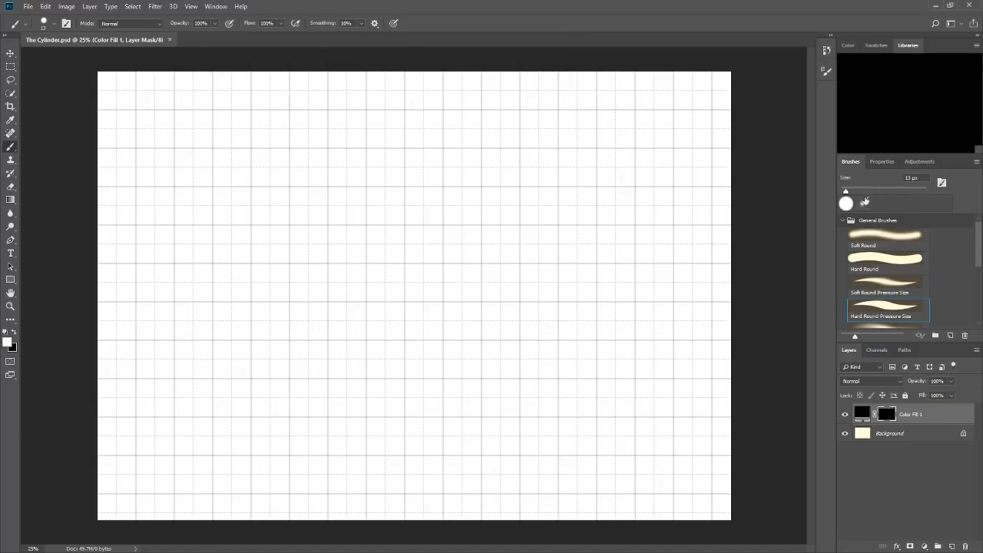
drag(854, 189, 857, 189)
mouse_move(457, 269)
mouse_down()
mouse_move(520, 291)
mouse_move(559, 255)
mouse_up()
key(ctrl+z)
drag(291, 215, 287, 294)
key(ctrl+z)
Draw a wide freehand rectangle in the upper canvas, hide the grid, and add a curved arrow from each side sweeping over its top.
mouse_move(281, 156)
mouse_down()
mouse_move(481, 152)
mouse_move(288, 261)
mouse_move(489, 255)
mouse_up()
drag(478, 153, 484, 251)
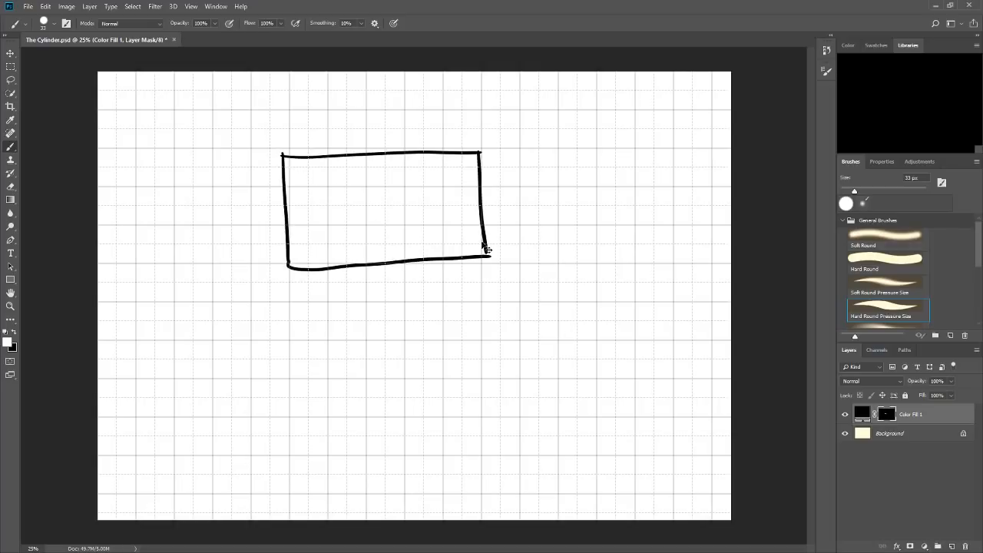
key(ctrl+apostrophe)
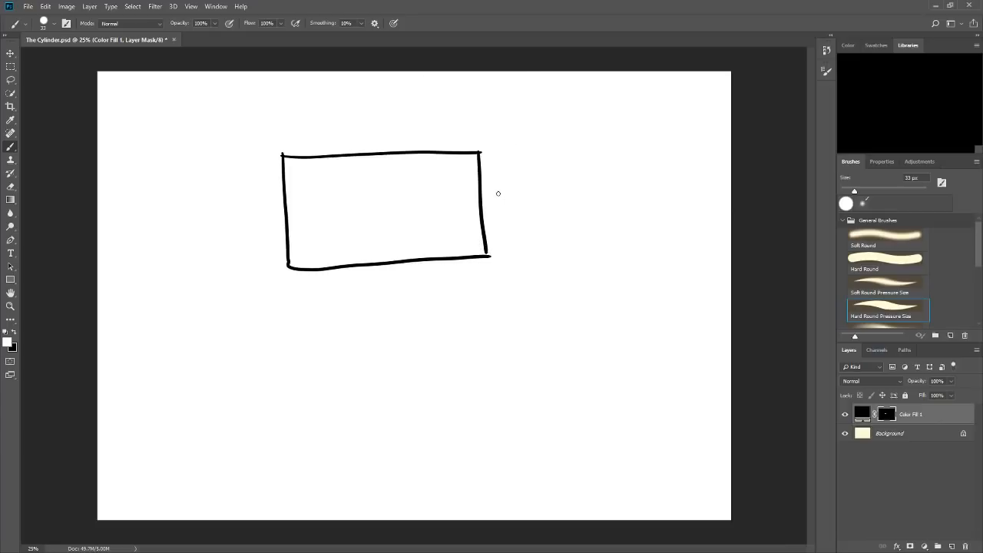
mouse_move(498, 192)
mouse_down()
mouse_move(539, 143)
mouse_move(449, 85)
mouse_up()
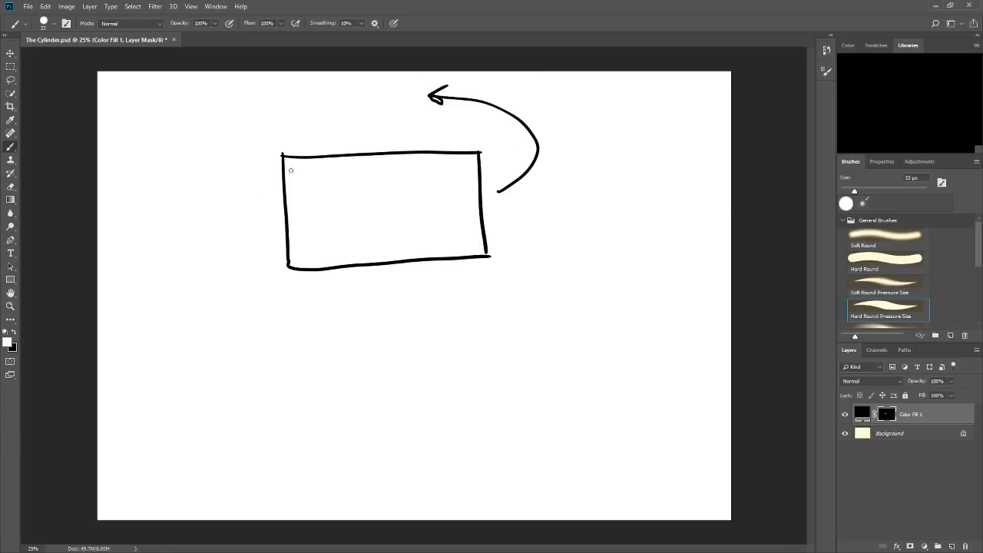
mouse_move(274, 205)
mouse_down()
mouse_move(229, 140)
mouse_move(332, 95)
mouse_move(308, 87)
mouse_up()
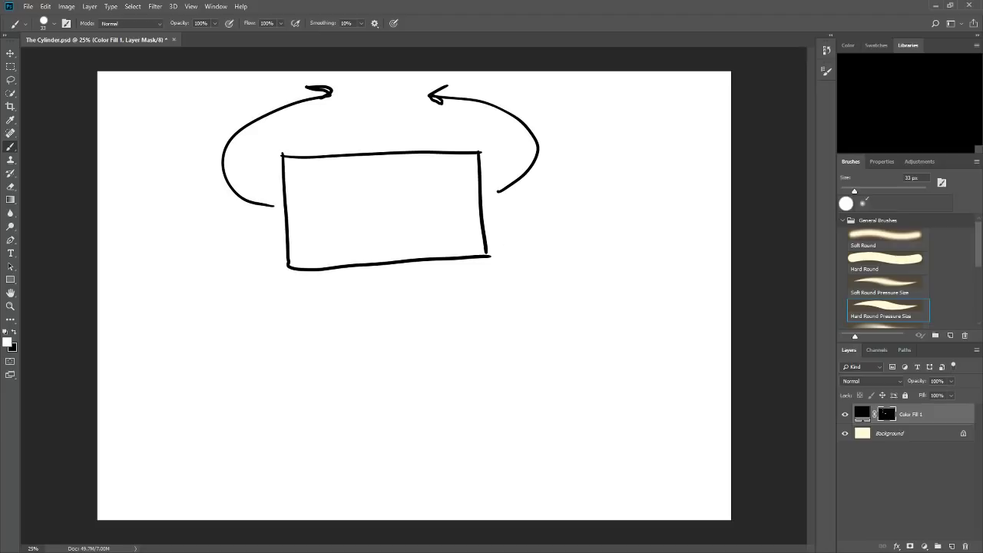
Sketch an open-ended cylinder below the rectangle, with an inner rim and hatch lines dividing its interior into panels.
mouse_move(405, 370)
mouse_down()
mouse_move(371, 421)
mouse_move(448, 429)
mouse_move(416, 370)
mouse_up()
mouse_move(411, 306)
mouse_down()
mouse_move(414, 371)
mouse_move(400, 319)
mouse_move(403, 366)
mouse_move(367, 397)
mouse_move(466, 379)
mouse_up()
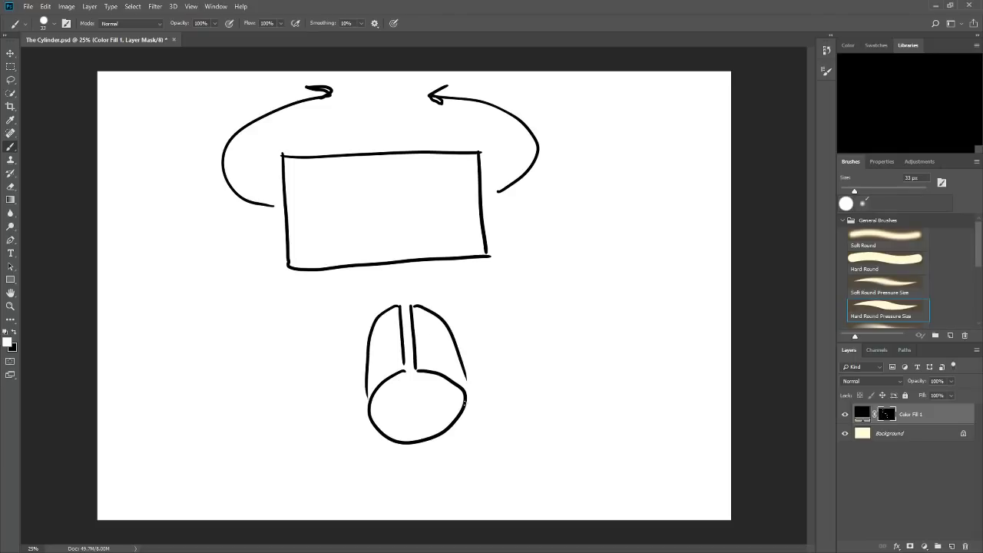
mouse_move(390, 378)
mouse_down()
mouse_move(435, 398)
mouse_move(447, 380)
mouse_move(406, 437)
mouse_up()
mouse_move(415, 403)
mouse_down()
mouse_move(418, 445)
mouse_move(427, 409)
mouse_move(435, 422)
mouse_up()
mouse_move(444, 389)
mouse_down()
mouse_move(442, 415)
mouse_move(447, 402)
mouse_move(393, 428)
mouse_up()
mouse_move(388, 392)
mouse_down()
mouse_move(386, 420)
mouse_move(380, 405)
mouse_move(449, 392)
mouse_up()
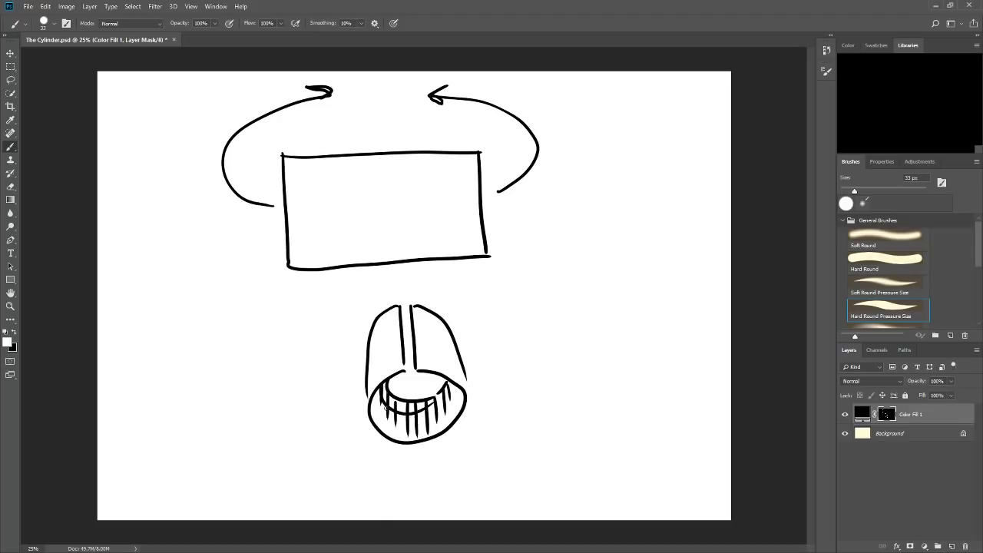
drag(372, 396, 406, 432)
key(ctrl+z)
drag(372, 397, 401, 429)
drag(452, 382, 440, 418)
Handwrite "EVERY TURN" beside the top of the cylinder sketch.
mouse_move(494, 304)
mouse_down()
mouse_move(496, 317)
mouse_move(512, 306)
mouse_move(549, 315)
mouse_move(582, 297)
mouse_up()
mouse_move(571, 298)
mouse_down()
mouse_move(571, 310)
mouse_move(595, 296)
mouse_move(596, 311)
mouse_up()
drag(596, 298, 616, 305)
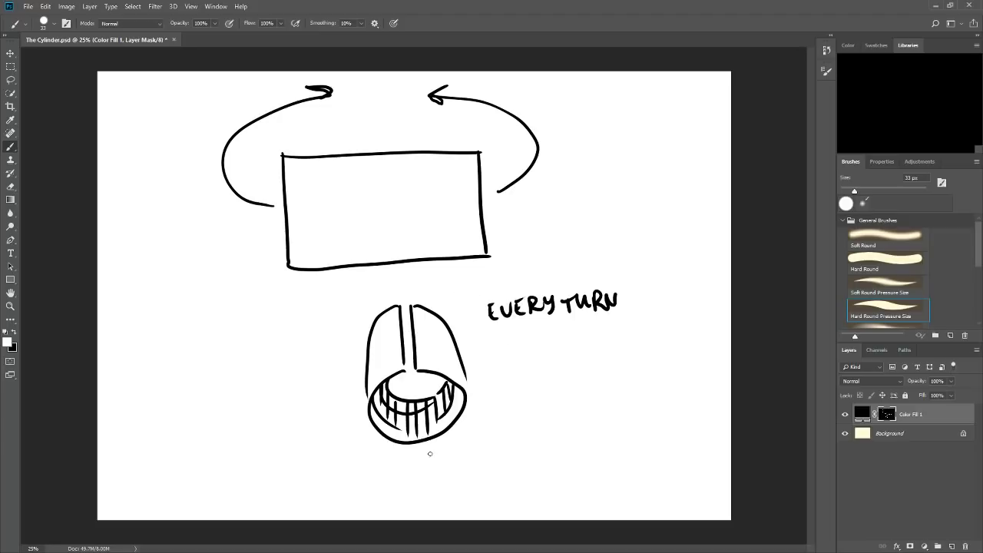
Draw a curved double-headed rotation arrow beneath the cylinder and fill in a dark block on its inner wall.
mouse_move(347, 417)
mouse_down()
mouse_move(504, 408)
mouse_move(510, 421)
mouse_up()
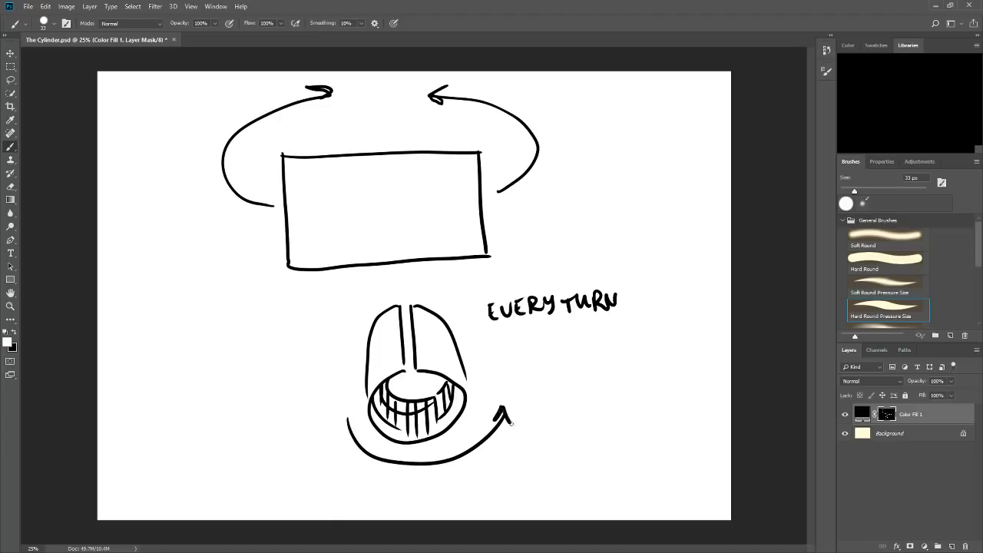
drag(340, 432, 356, 424)
drag(430, 404, 432, 413)
drag(440, 412, 430, 421)
Sketch a cube with a peg on top, plus a separate pin with an arrow pointing to it, beside the cylinder.
mouse_move(588, 388)
mouse_down()
mouse_move(590, 408)
mouse_move(611, 415)
mouse_move(635, 401)
mouse_move(633, 384)
mouse_move(612, 414)
mouse_up()
drag(591, 382, 634, 384)
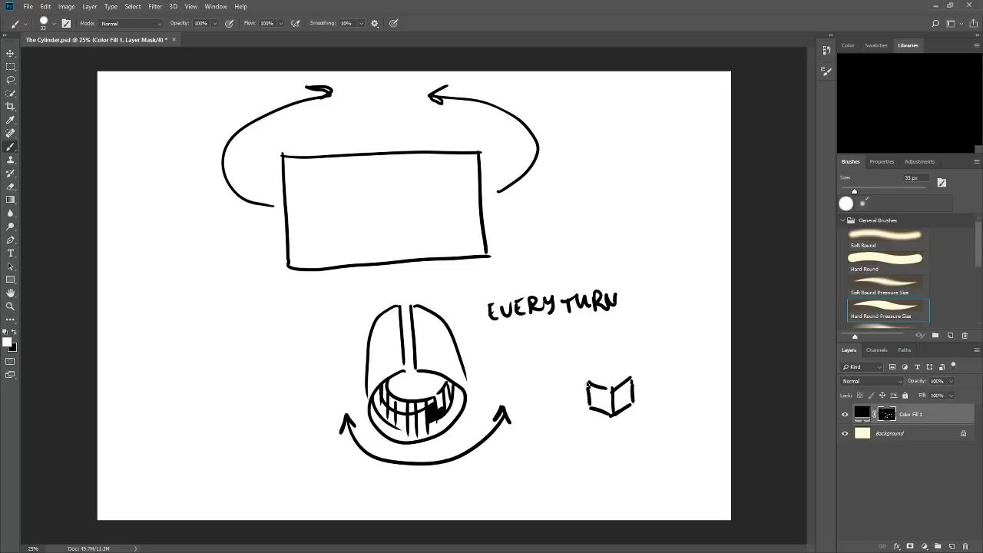
mouse_move(601, 378)
mouse_down()
mouse_move(615, 355)
mouse_move(622, 371)
mouse_move(592, 380)
mouse_move(623, 377)
mouse_move(678, 335)
mouse_move(666, 357)
mouse_move(677, 362)
mouse_move(679, 342)
mouse_move(675, 376)
mouse_up()
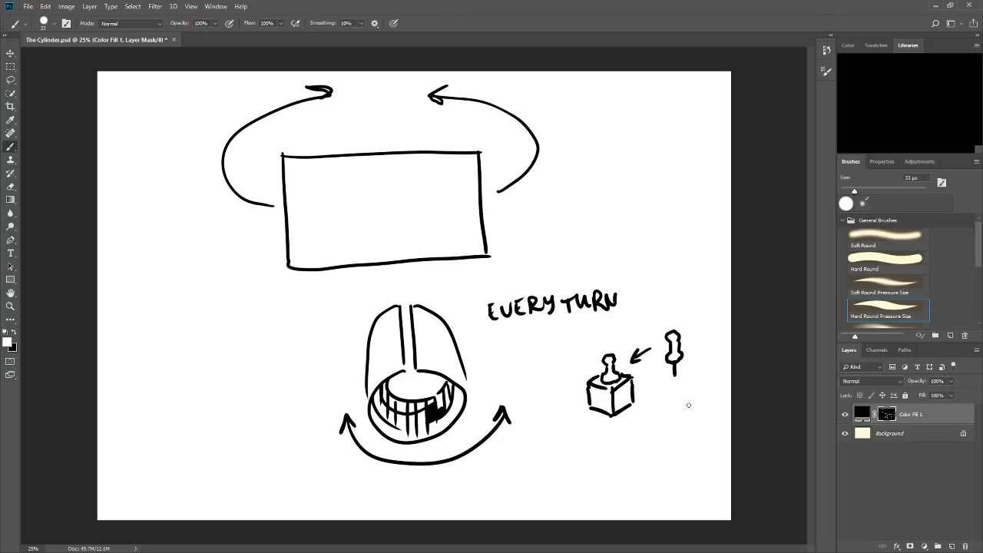
mouse_move(666, 393)
mouse_down()
mouse_move(619, 392)
mouse_move(625, 400)
mouse_up()
key(ctrl+z)
mouse_move(691, 280)
mouse_down()
mouse_move(682, 316)
mouse_move(689, 309)
mouse_up()
key(ctrl+z)
Fill more dark blocks on the cylinder's inner wall and extend its side lines to meet the front rim.
drag(390, 410, 391, 415)
drag(447, 393, 447, 398)
drag(411, 424, 415, 431)
drag(463, 377, 465, 392)
drag(368, 395, 370, 407)
Rename the sketched Color Fill 1 layer to "Plan?".
double_click(924, 414)
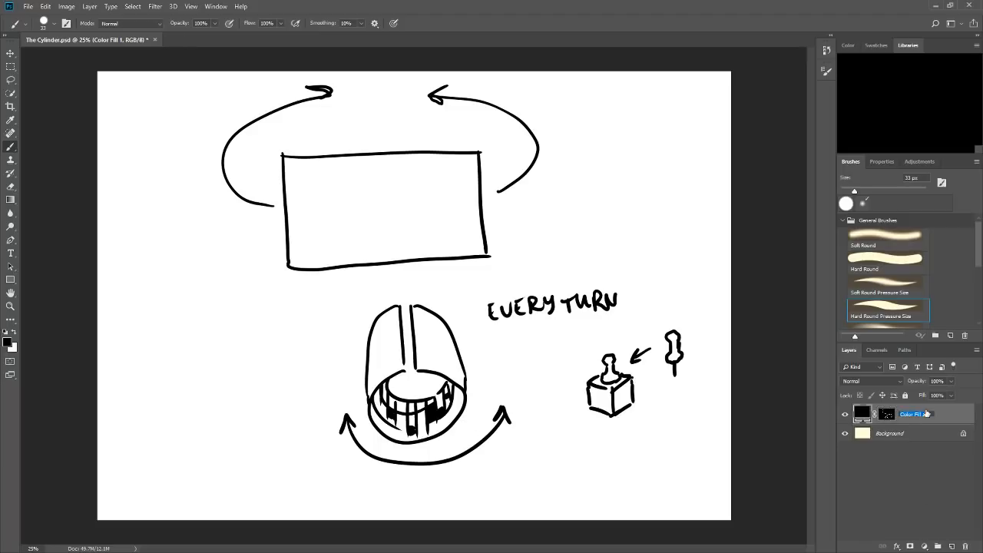
text(Plan?)
key(Return)
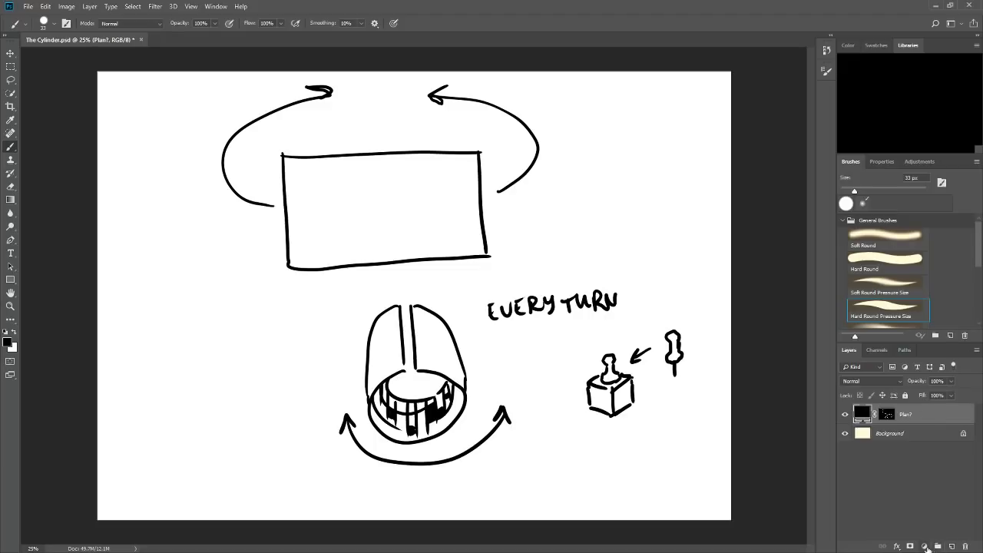
Add a new black Solid Color fill layer, hide the Plan? layer, and invert the new layer's mask.
click(938, 370)
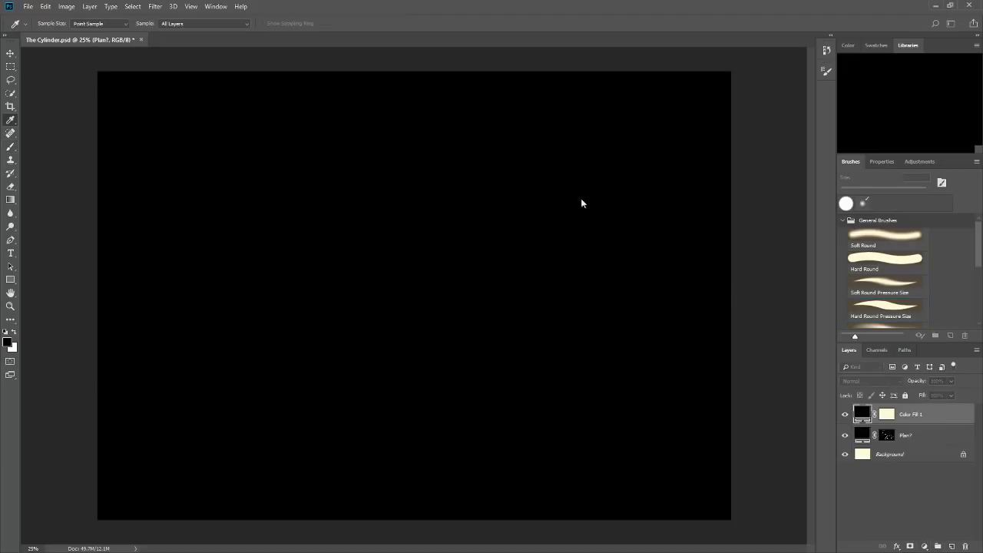
click(606, 126)
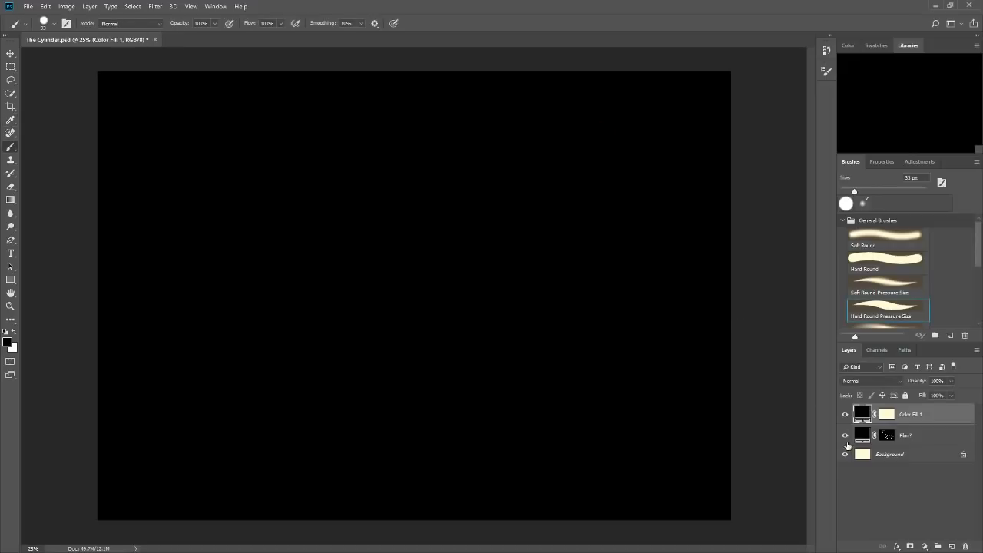
click(845, 435)
click(888, 416)
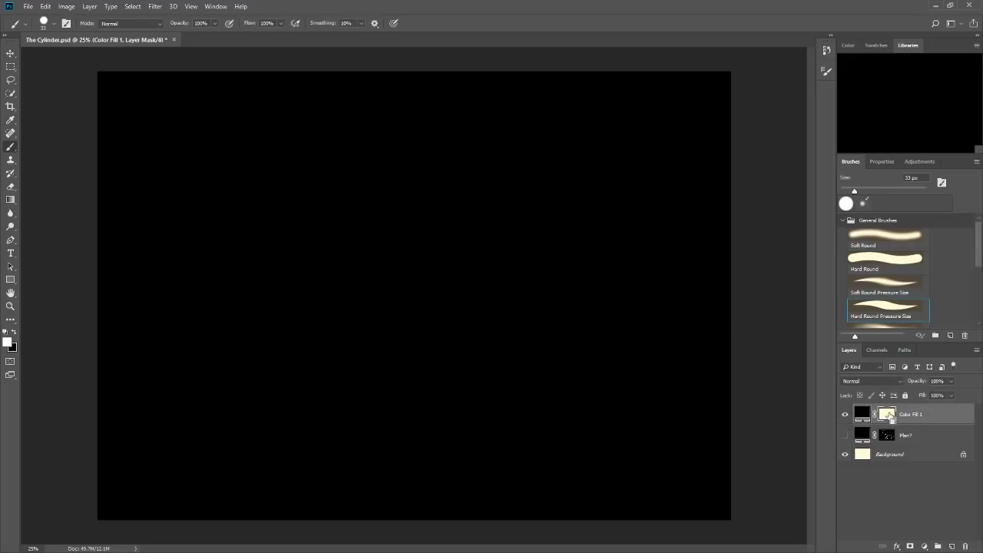
key(ctrl+i)
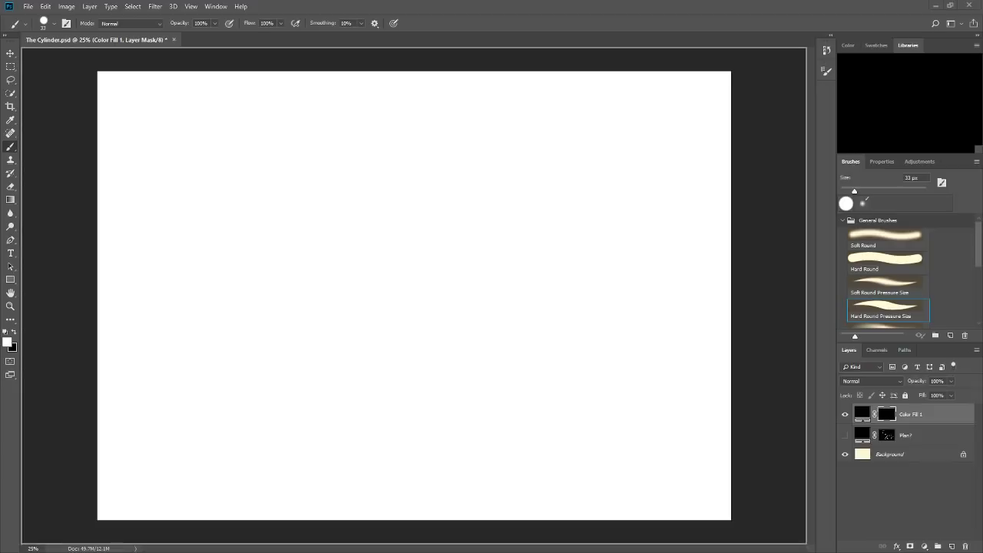
Place the "grid, square, black" image and scale it to 11.99% from the canvas's upper-left corner to match the document grid.
drag(2, 272, 389, 273)
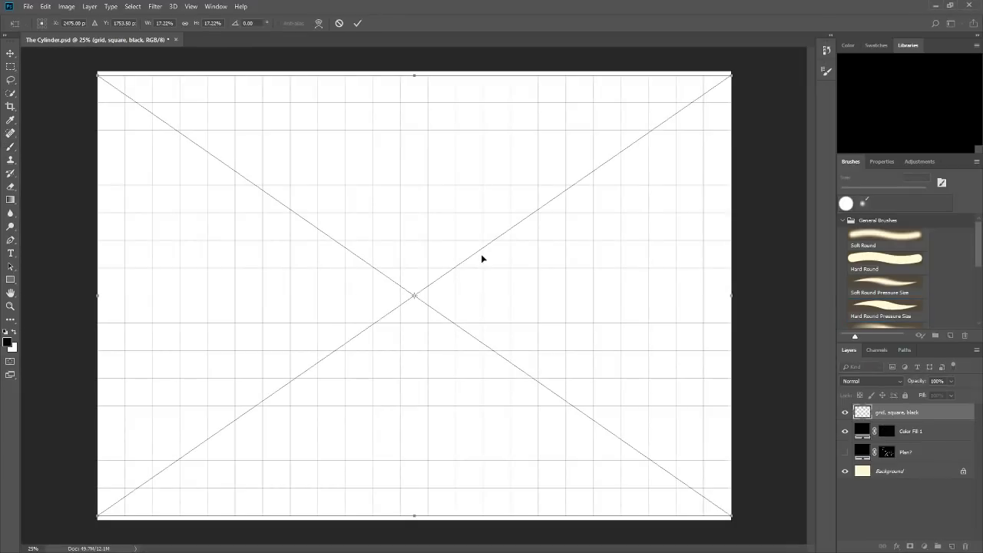
click(359, 24)
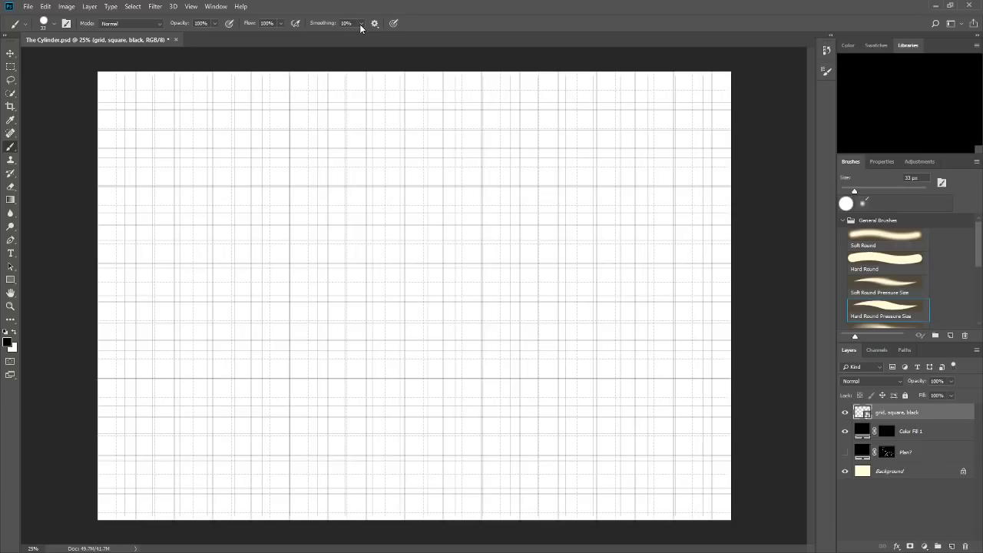
key(ctrl+t)
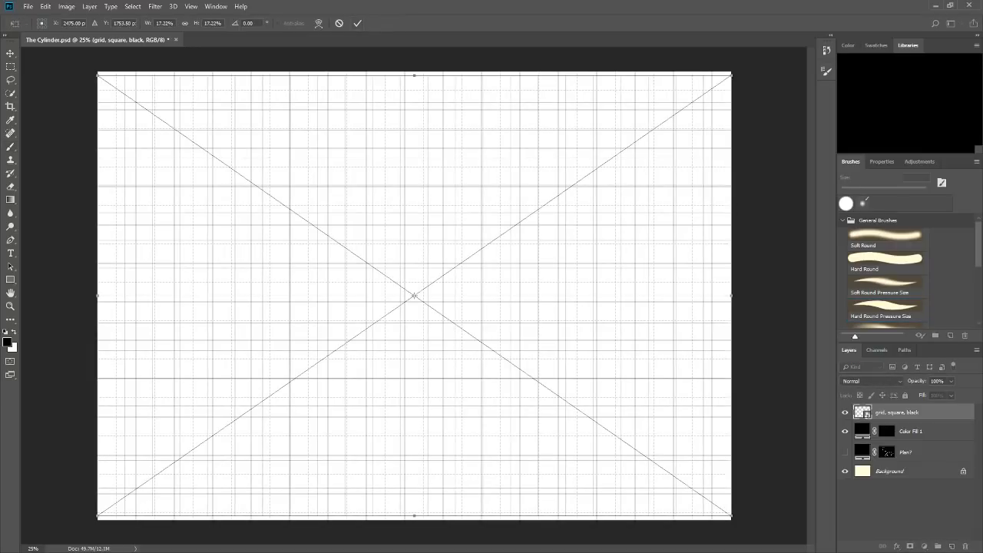
drag(296, 186, 296, 187)
drag(733, 515, 559, 356)
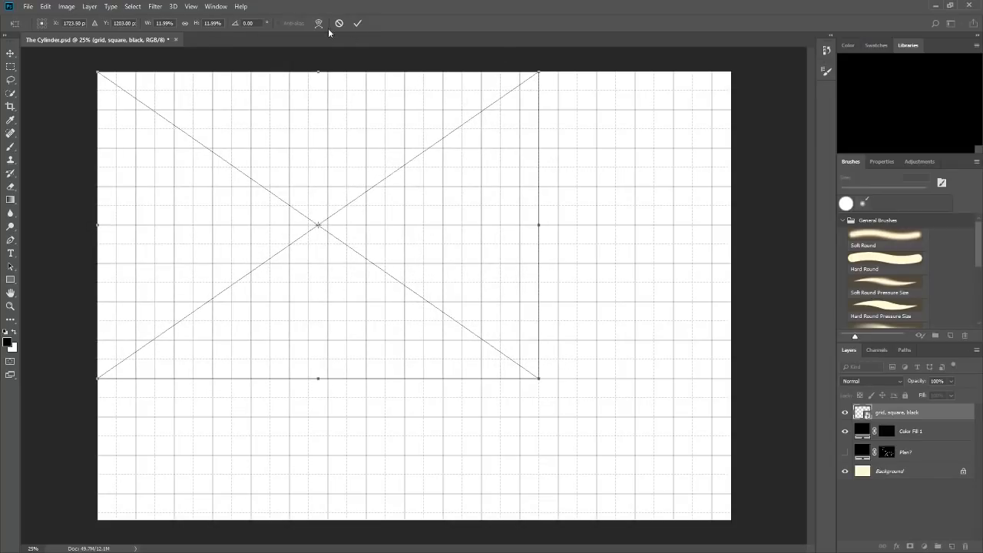
click(357, 24)
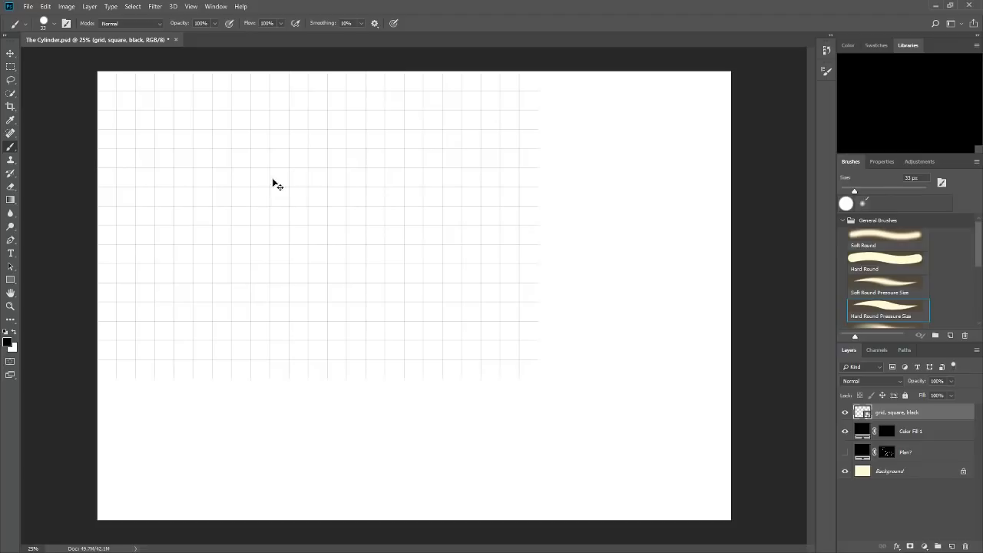
Duplicate the placed grid layer with the Move tool and position the copy to cover the rest of the canvas width.
drag(263, 193, 409, 206)
click(10, 53)
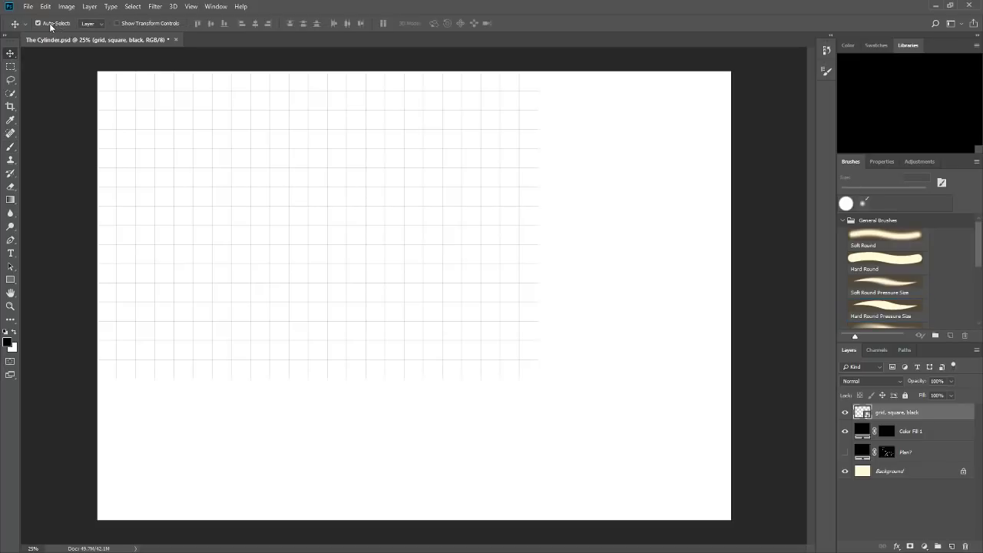
key(ctrl+t)
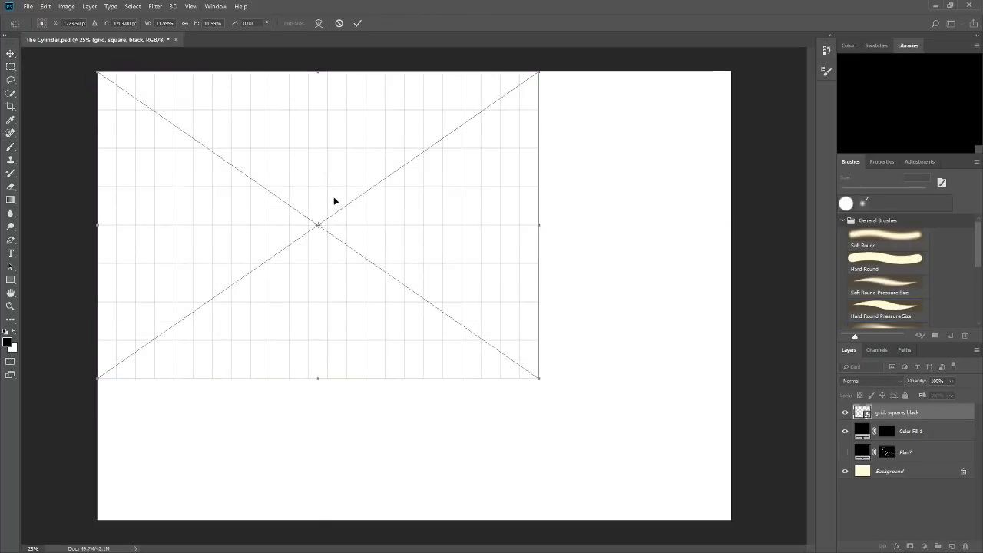
click(358, 24)
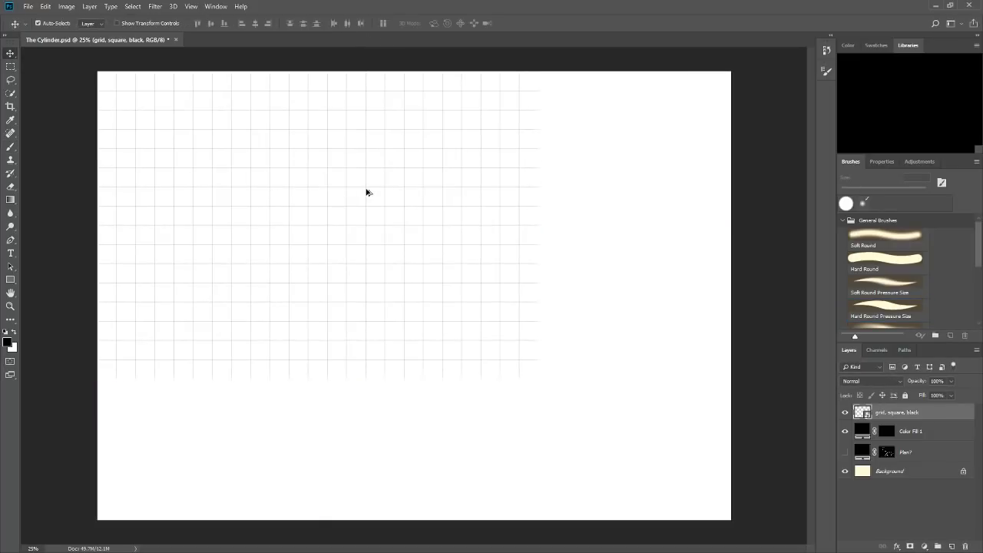
drag(366, 192, 788, 187)
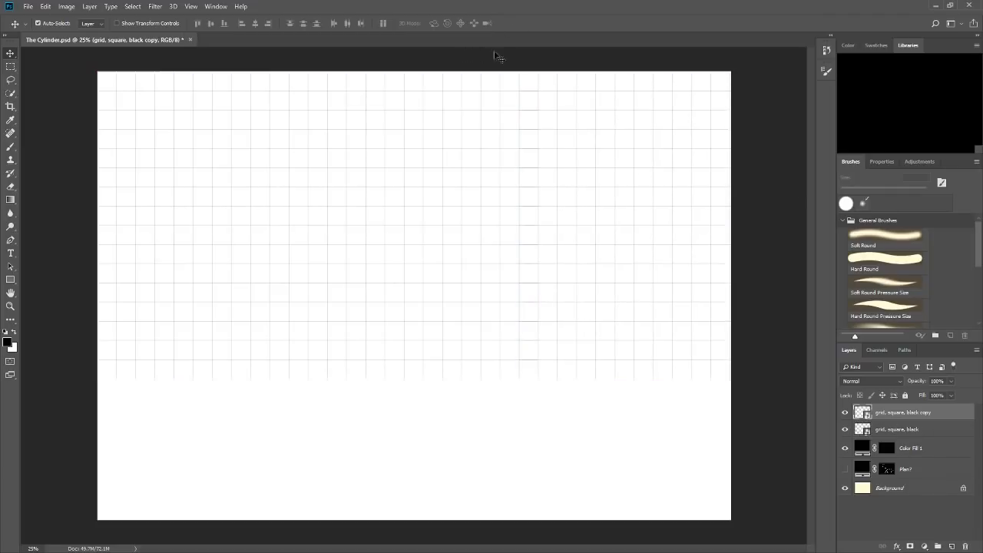
Duplicate both grid layers downward to cover the lower part of the canvas, and start selecting the grid layers together.
click(903, 430)
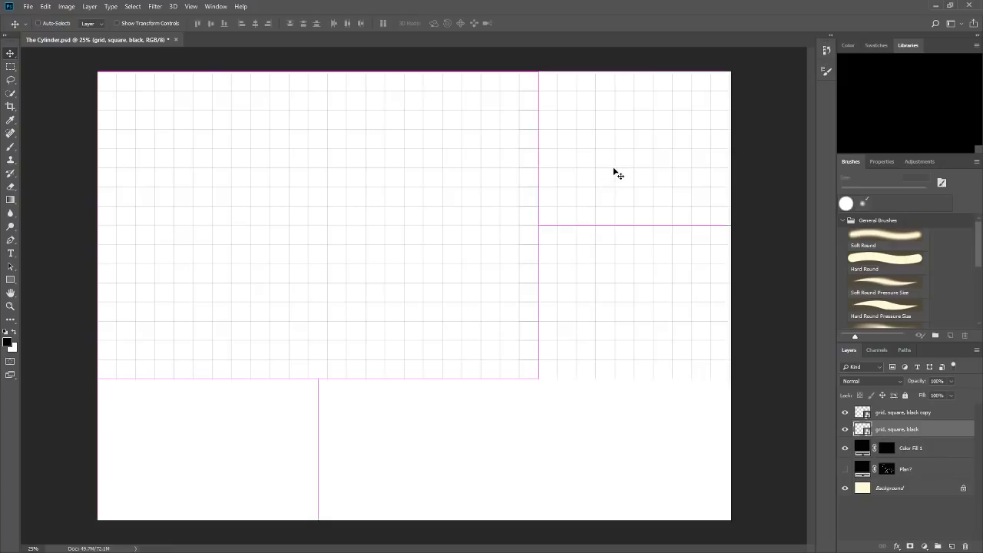
drag(607, 129, 603, 325)
key(ctrl+z)
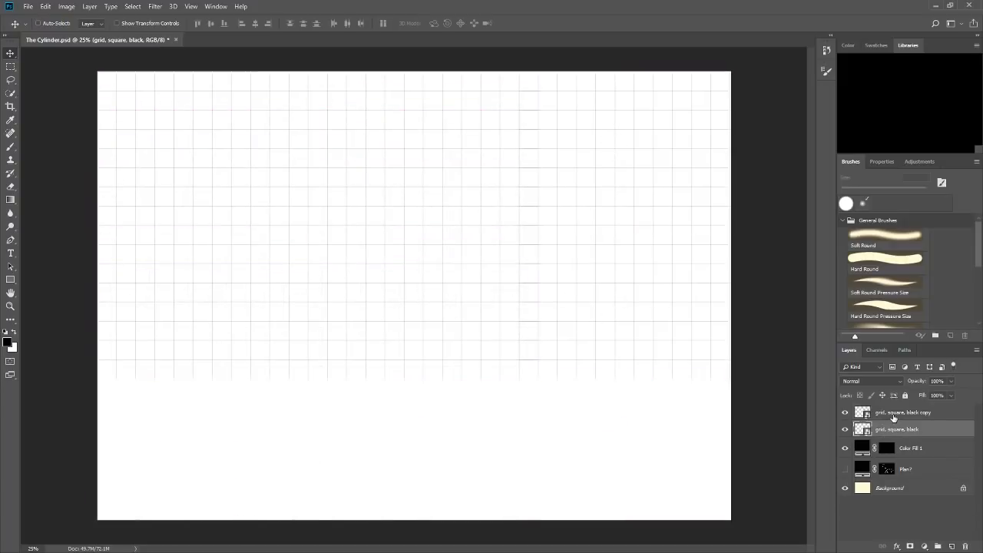
shift+click(893, 414)
drag(641, 201, 641, 469)
shift+click(897, 461)
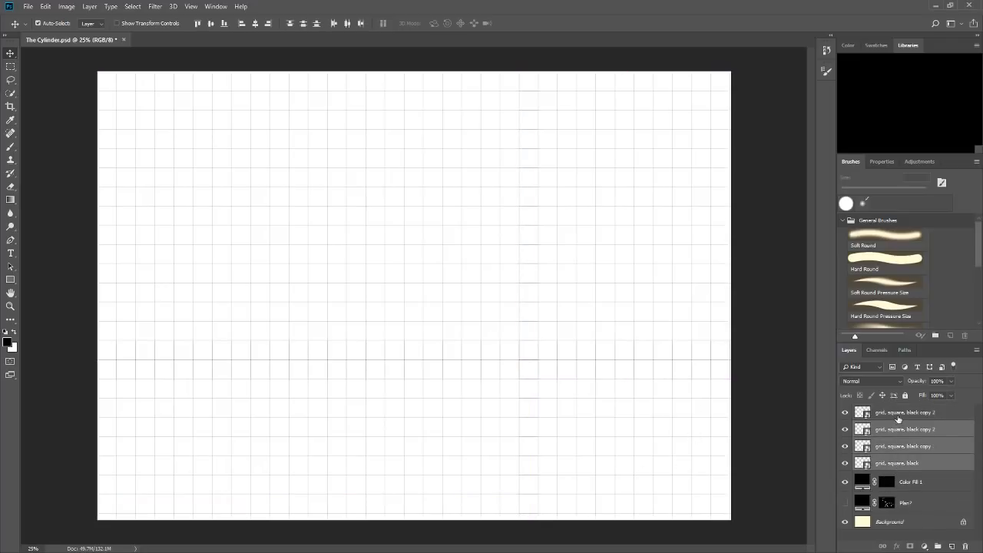
Select all four "grid, square, black" layers and merge them into a single layer.
shift+click(898, 415)
click(896, 461)
shift+click(896, 417)
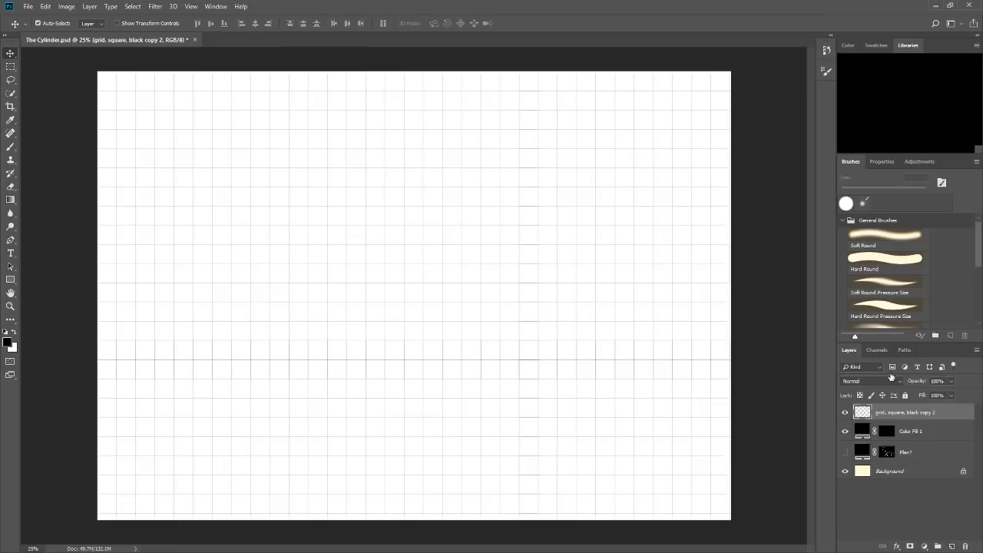
key(ctrl+e)
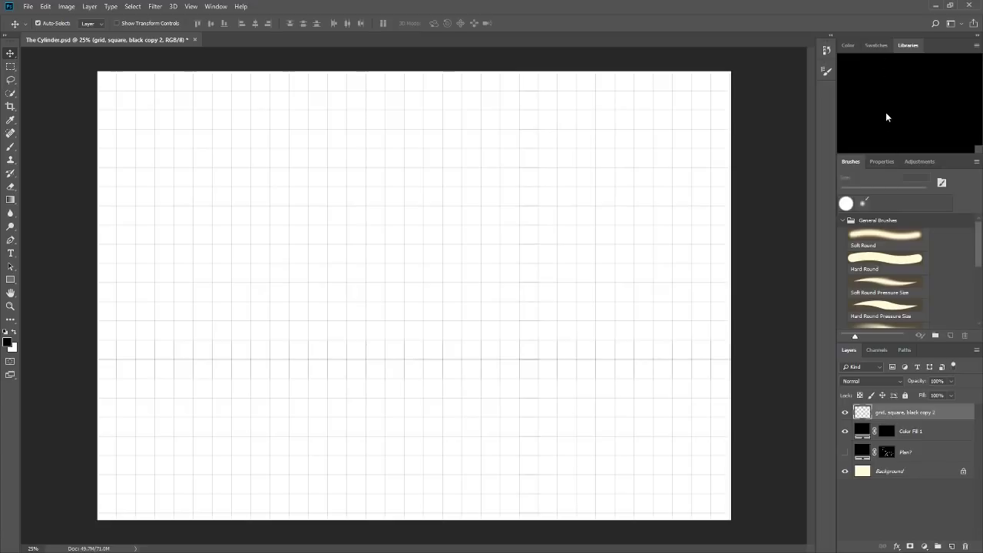
Add a black Stroke layer effect to the merged grid layer so its lines are thicker, and check it up close.
key(h)
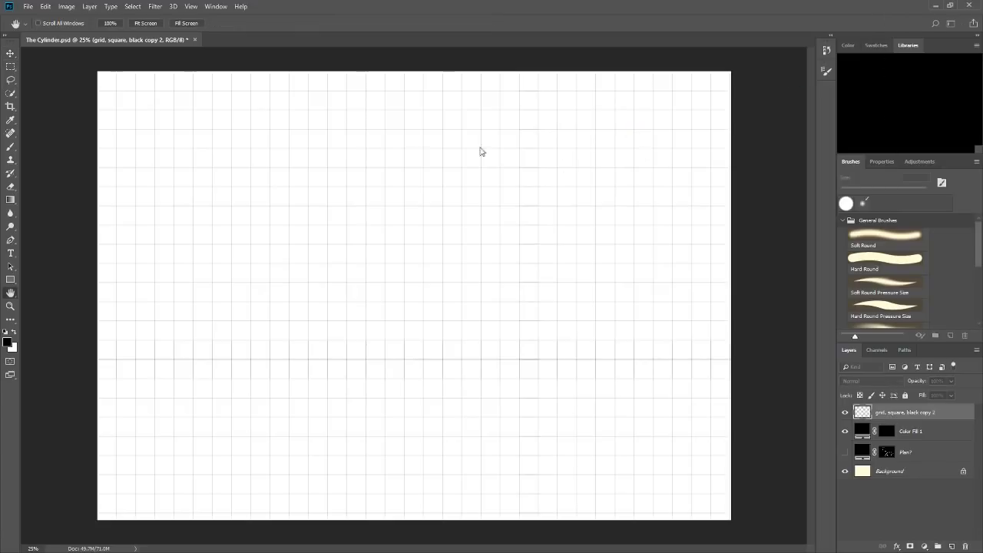
click(301, 181)
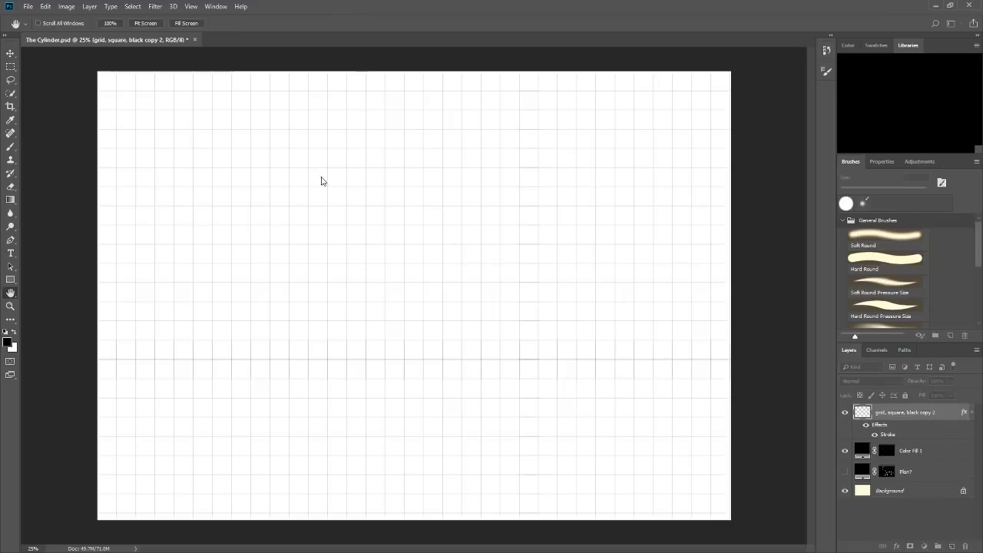
click(473, 158)
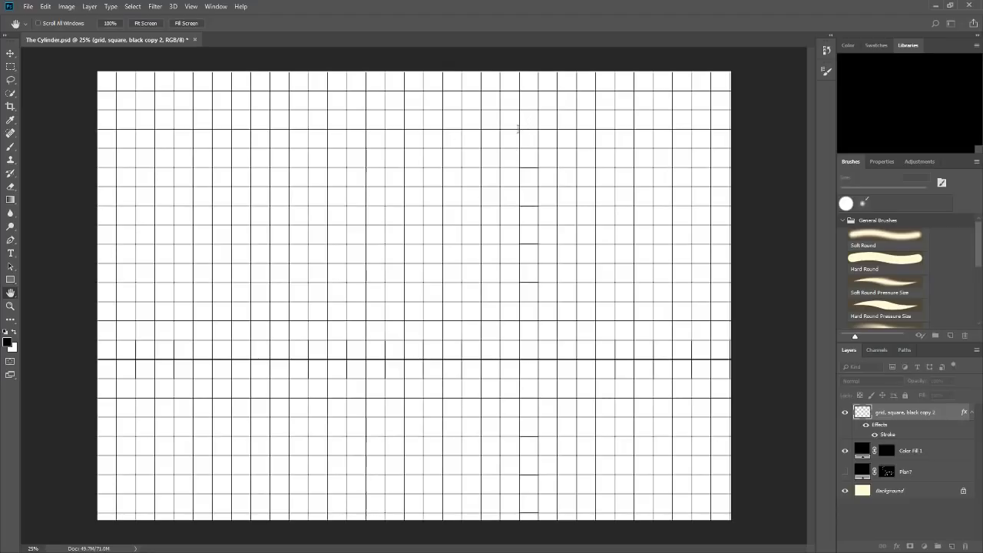
click(539, 139)
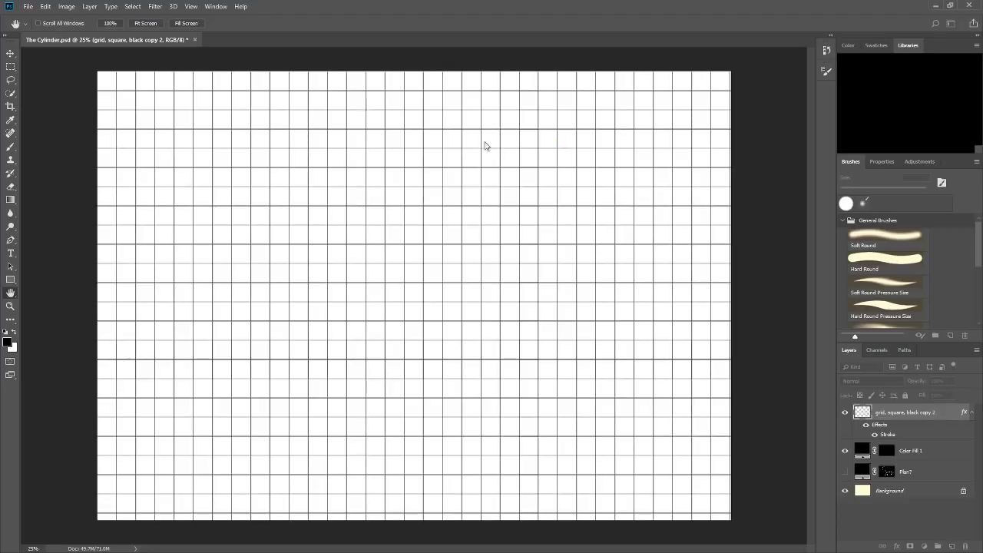
click(652, 118)
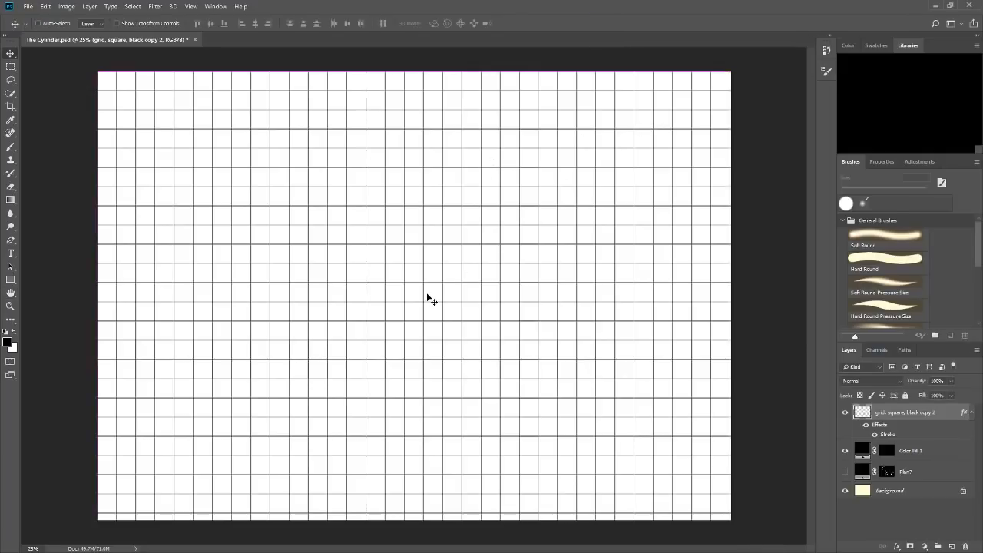
scroll(428, 299, up, 8)
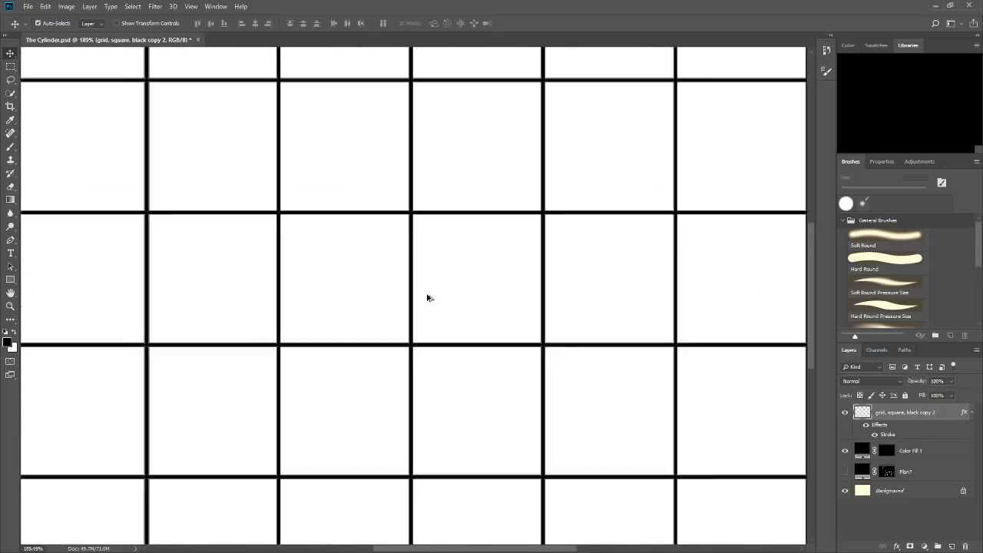
scroll(428, 298, down, 6)
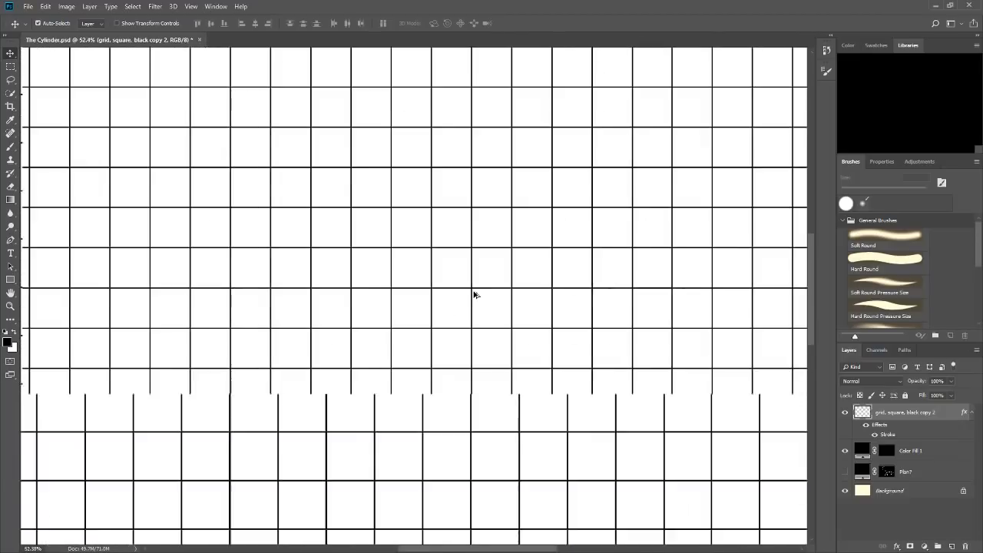
scroll(499, 204, down, 3)
key(ctrl+0)
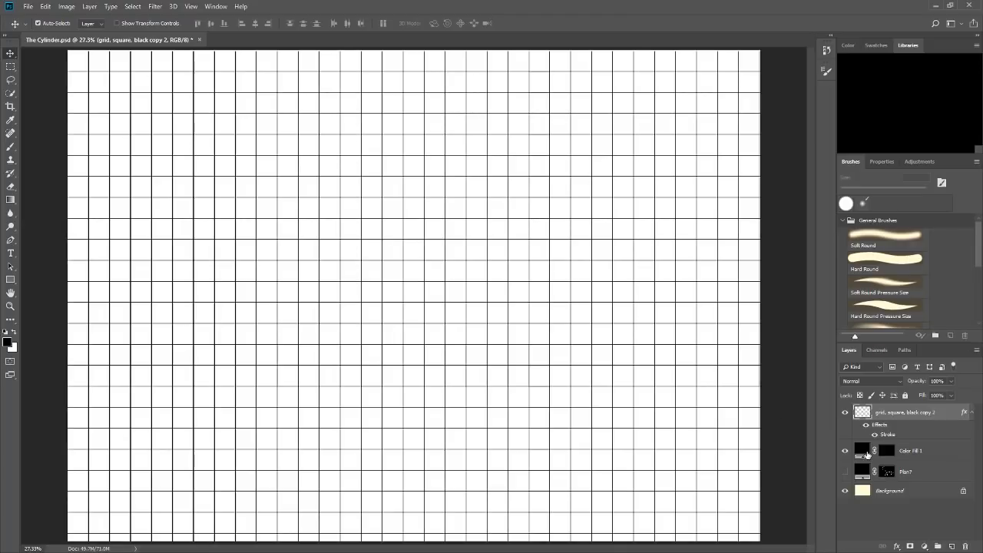
Rename the merged grid layer as PRINT GRID and hide it, showing the document grid instead.
click(845, 412)
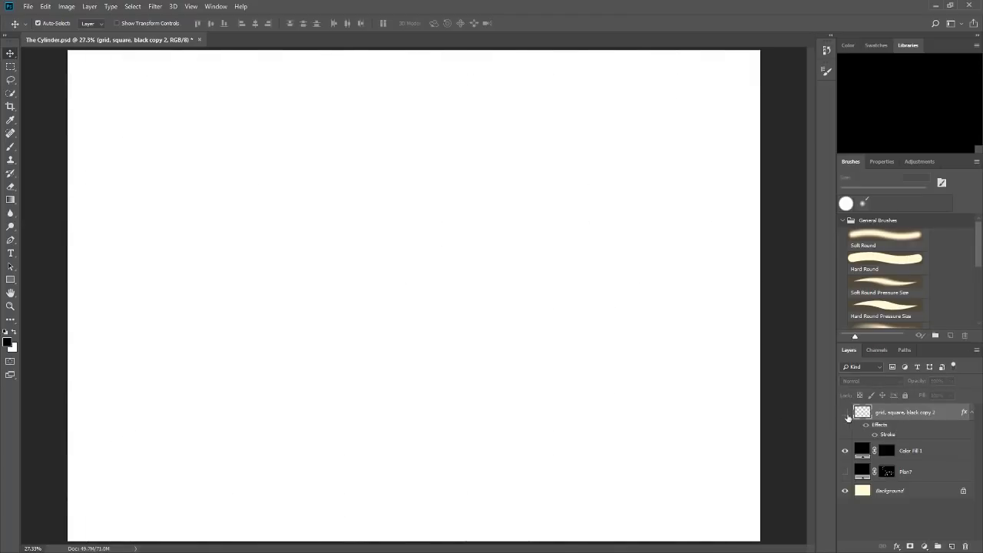
click(845, 413)
double_click(910, 413)
text(Pl)
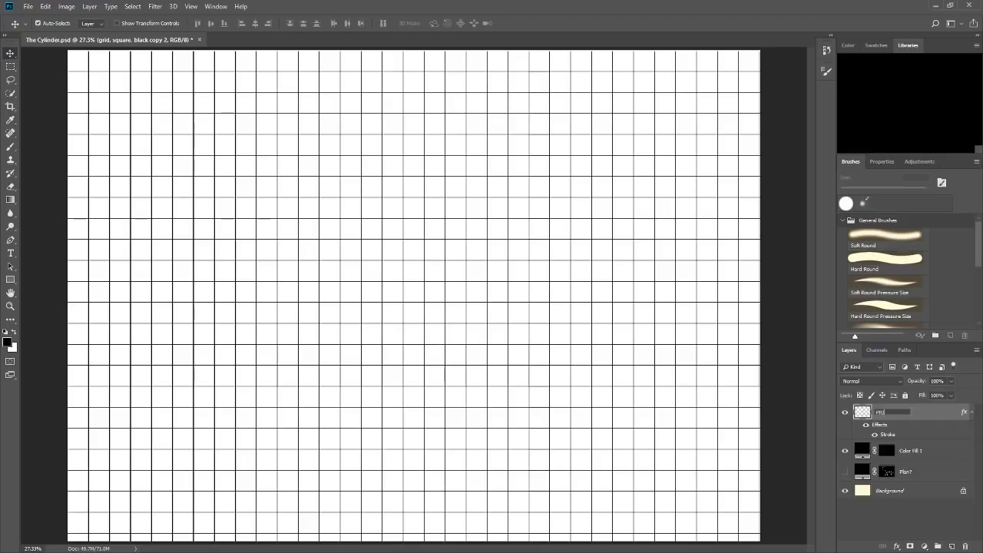
key(Return)
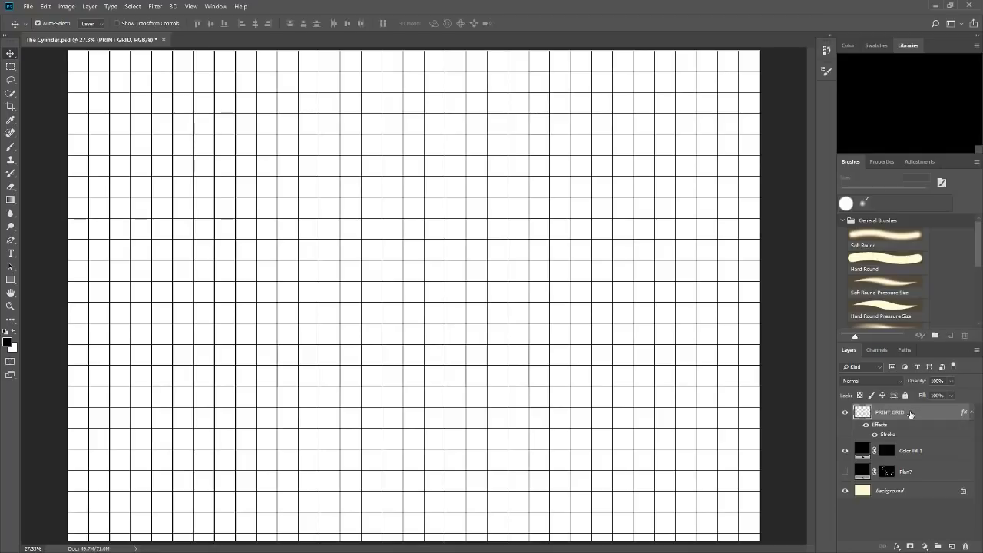
click(845, 412)
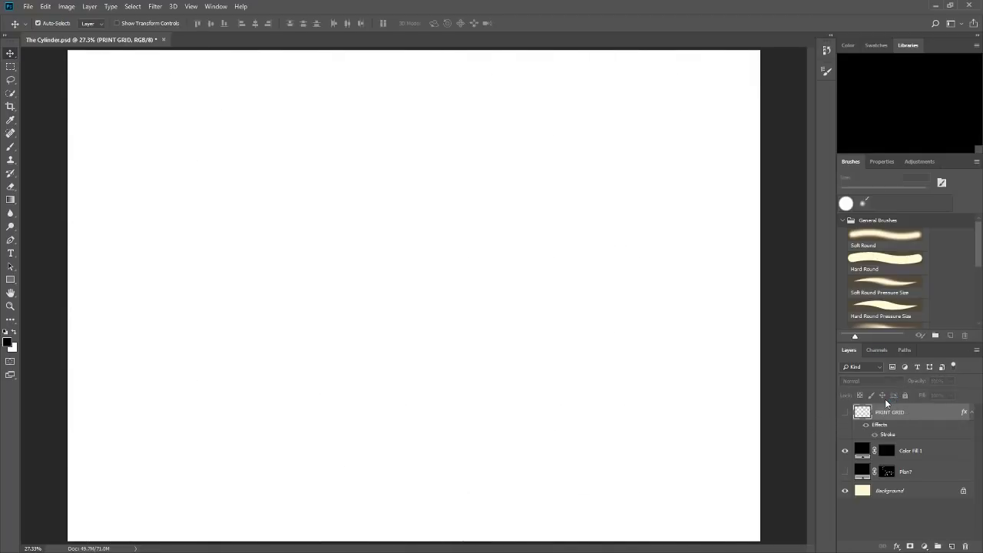
key(ctrl+apostrophe)
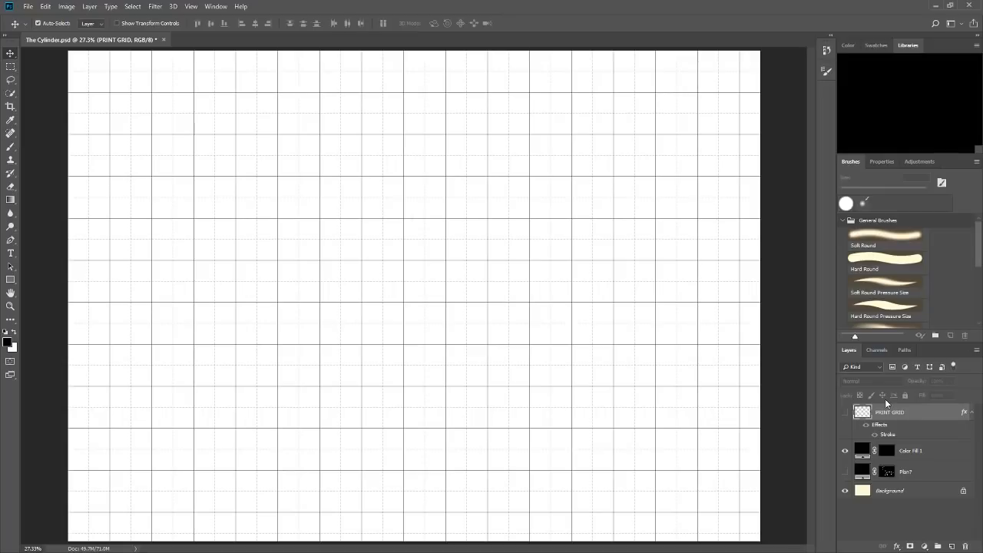
Rename the Color Fill 1 layer as ACTUAL STUFF and select its layer mask.
double_click(912, 451)
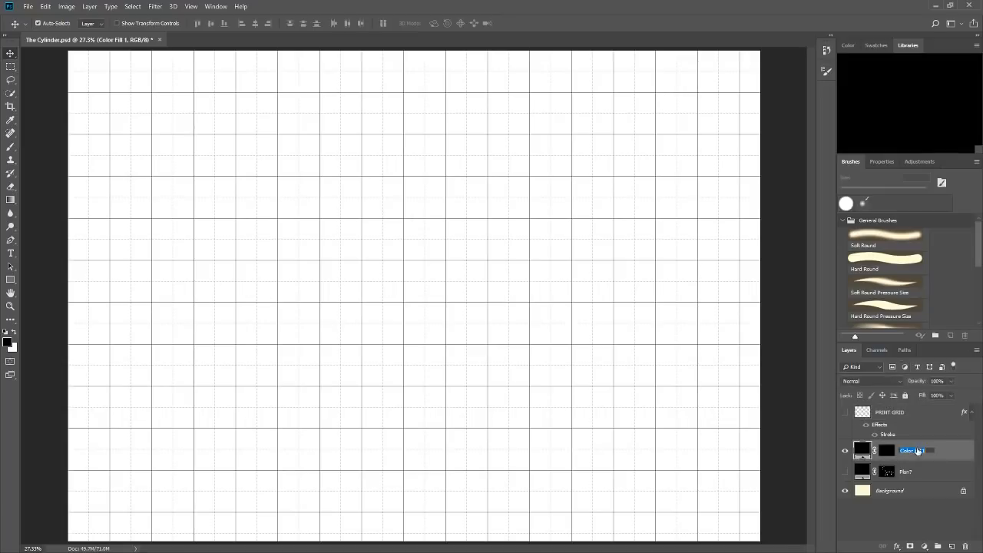
text(ACTUAL STUFF)
key(Return)
click(889, 452)
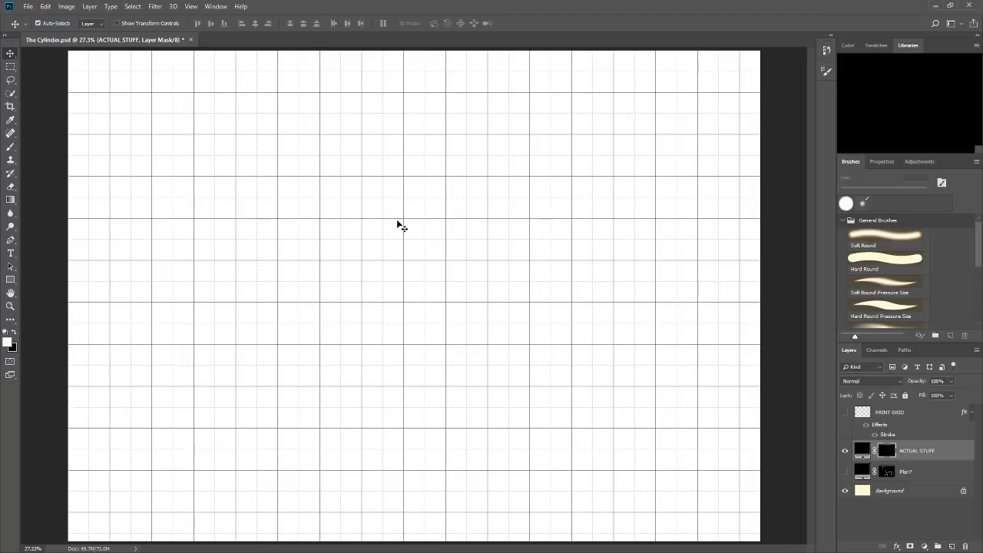
Hide the ACTUAL STUFF layer, show the Plan? layer, and select its mask for painting with the Brush tool.
click(11, 149)
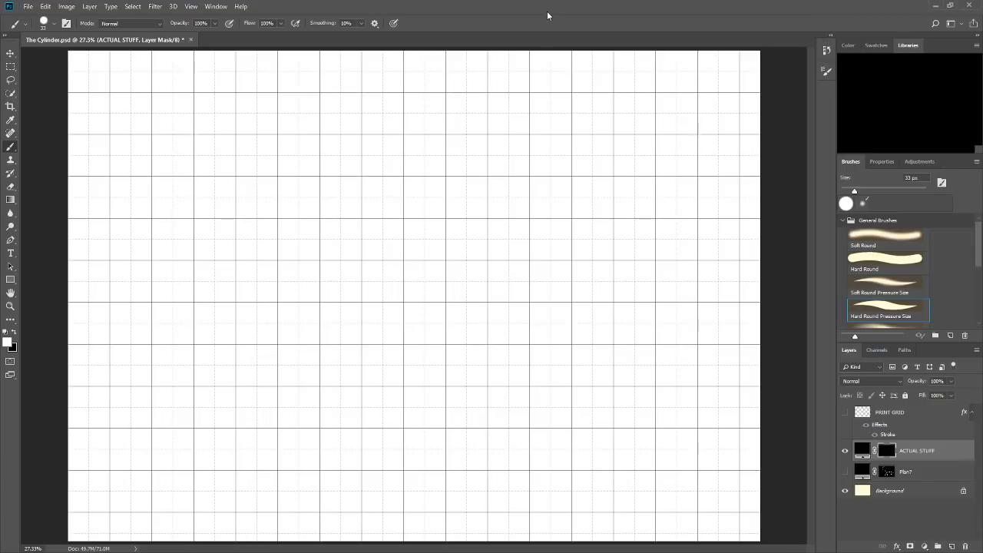
click(844, 451)
click(844, 471)
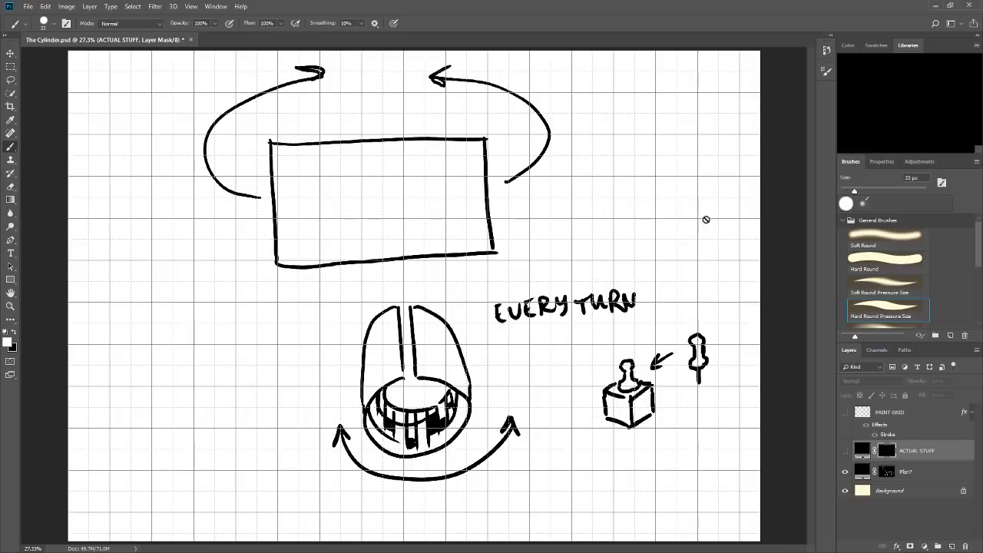
click(882, 466)
mouse_move(460, 286)
mouse_down()
mouse_move(429, 220)
mouse_move(447, 234)
mouse_up()
key(ctrl+alt+z)
key(ctrl+alt+z)
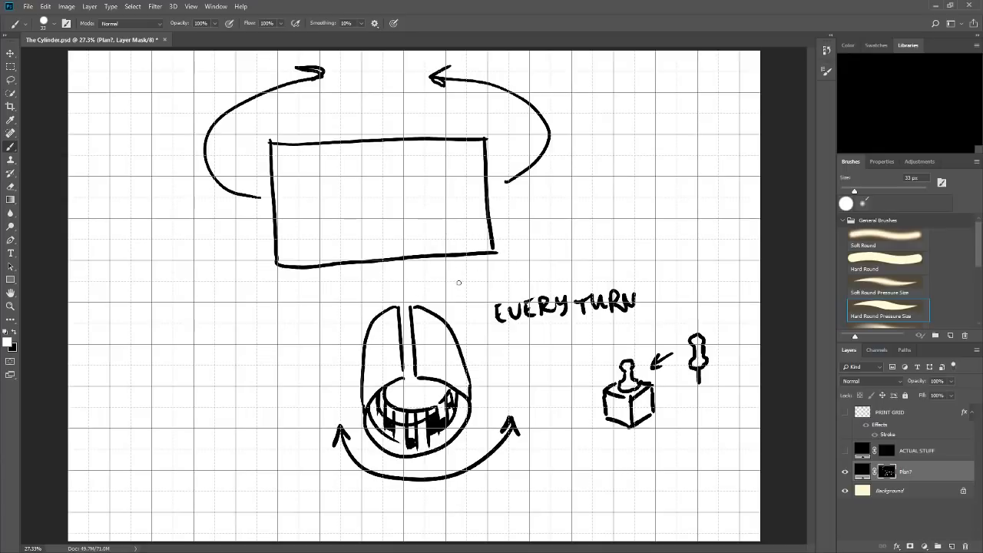
drag(277, 314, 332, 360)
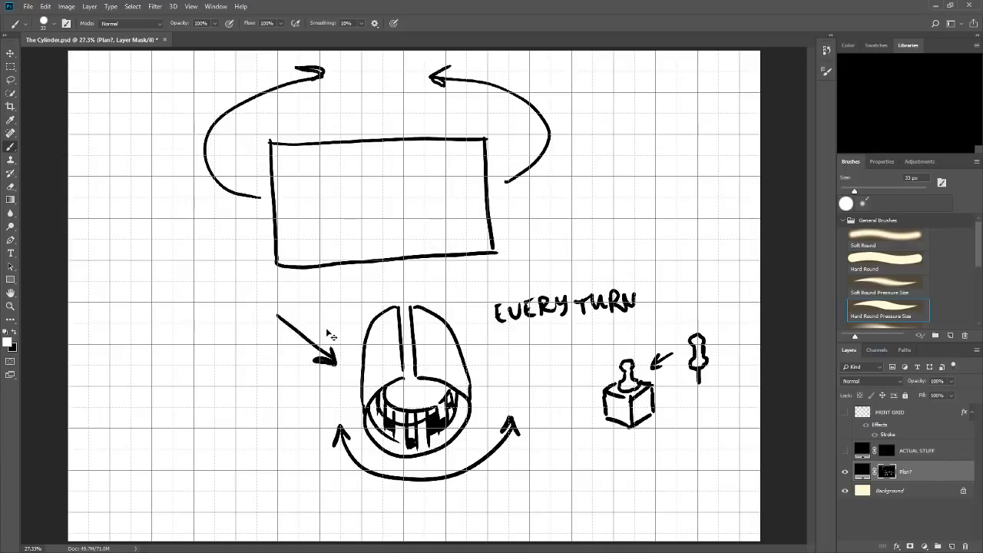
key(ctrl+alt+z)
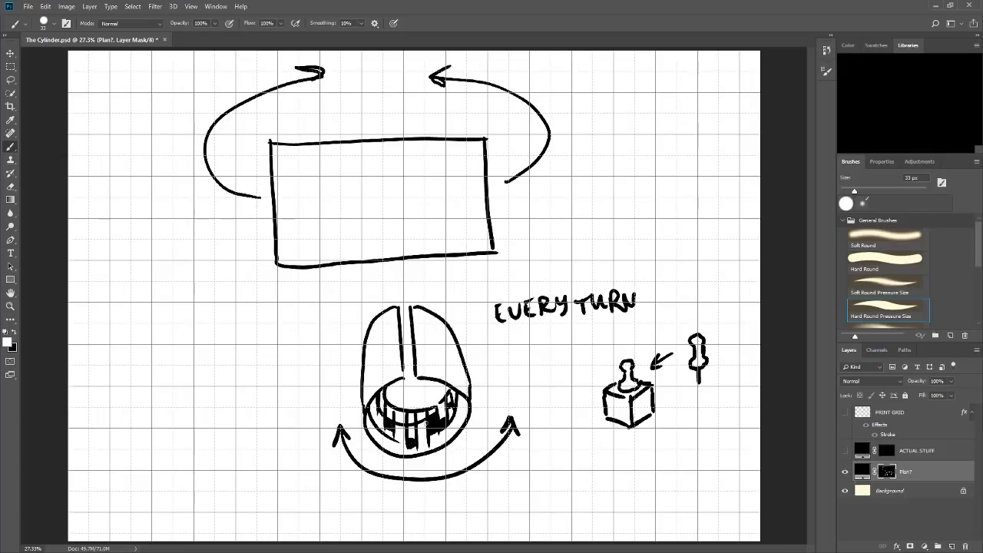
Draw four small squares scattered inside the large rectangle of the plan sketch.
mouse_move(434, 212)
mouse_down()
mouse_move(436, 224)
mouse_move(443, 212)
mouse_move(420, 188)
mouse_up()
mouse_move(293, 234)
mouse_down()
mouse_move(295, 246)
mouse_move(299, 233)
mouse_up()
mouse_move(309, 189)
mouse_down()
mouse_move(319, 201)
mouse_move(311, 186)
mouse_up()
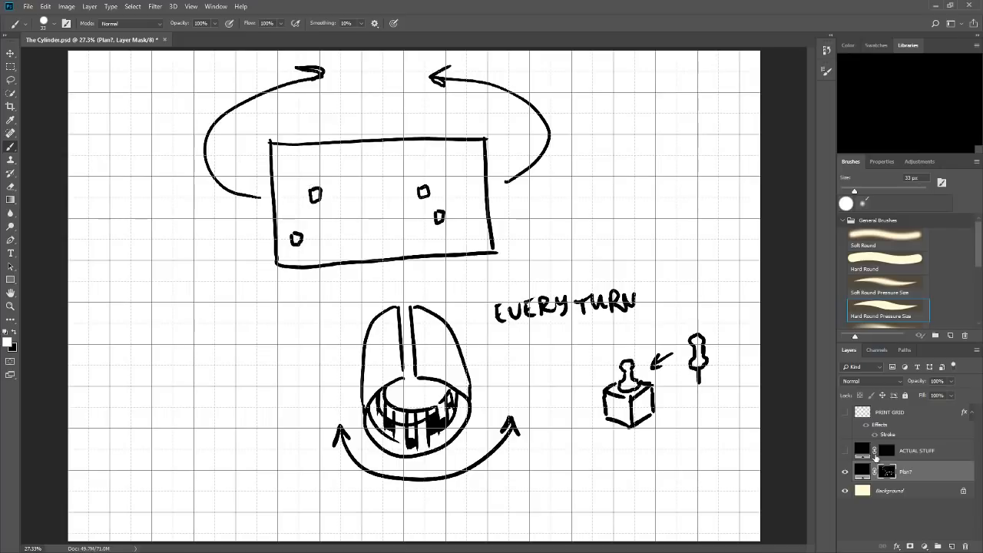
click(845, 471)
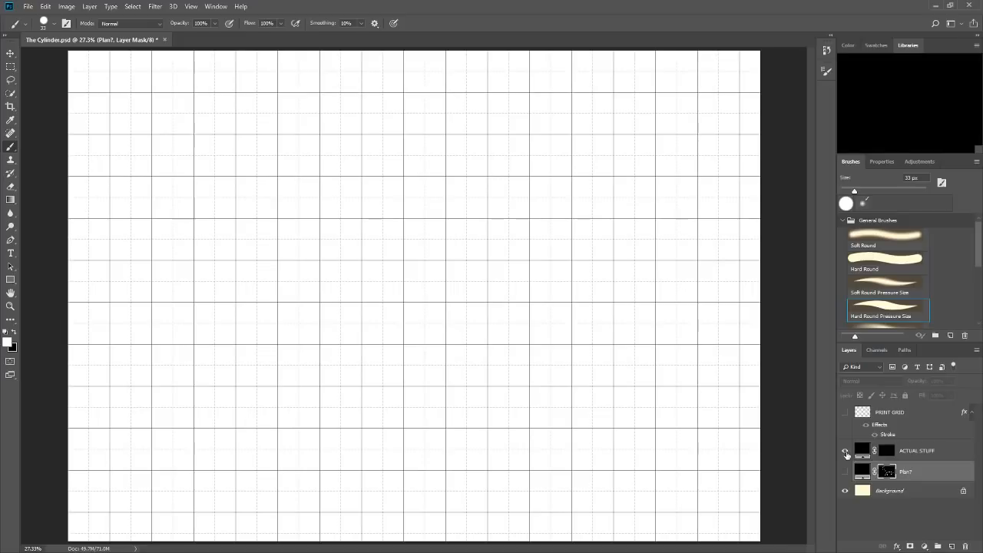
click(845, 450)
click(884, 452)
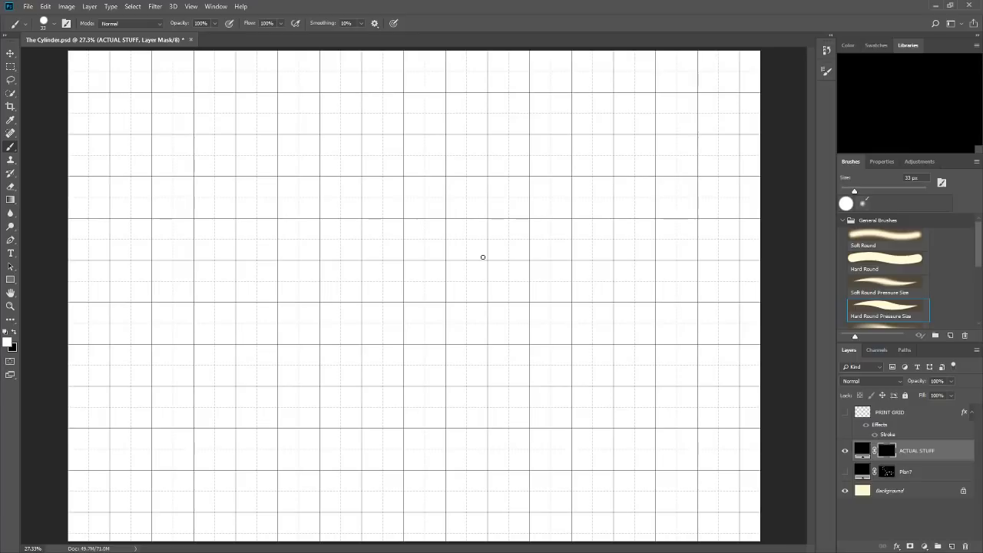
click(845, 450)
click(845, 469)
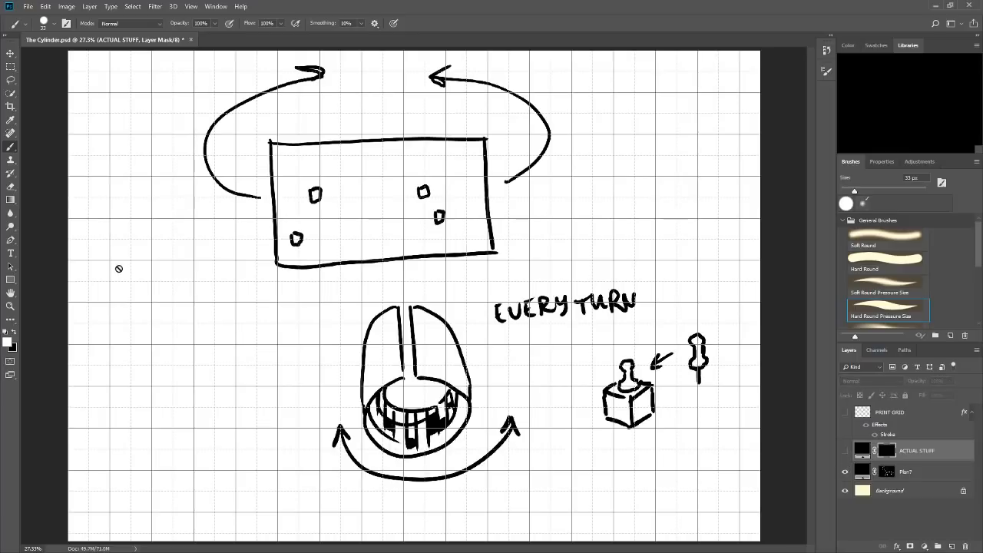
click(883, 466)
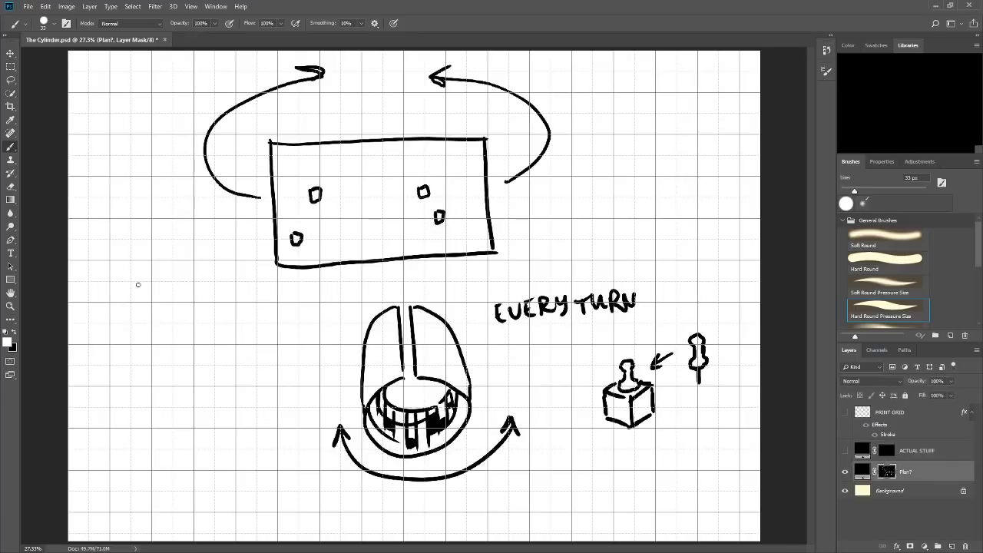
Handwrite "- SPIKES?" beside the cylinder sketch as the first item of a hazard list on the Plan? mask.
drag(128, 286, 157, 283)
mouse_move(166, 273)
mouse_down()
mouse_move(168, 283)
mouse_move(185, 277)
mouse_up()
mouse_move(191, 265)
mouse_down()
mouse_move(189, 278)
mouse_move(198, 273)
mouse_up()
key(ctrl+z)
drag(189, 265, 194, 262)
drag(190, 269, 216, 267)
click(217, 272)
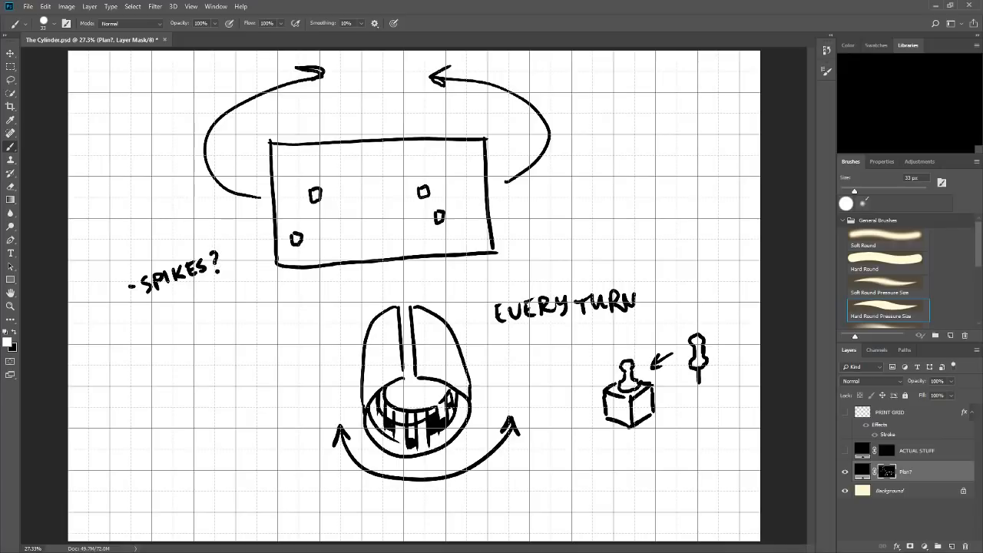
Handwrite the items "- HOLES" and "- LAVA?" below SPIKES? in the hazard list.
mouse_move(156, 306)
mouse_down()
mouse_move(159, 320)
mouse_move(166, 317)
mouse_up()
drag(158, 313, 191, 314)
drag(194, 299, 201, 302)
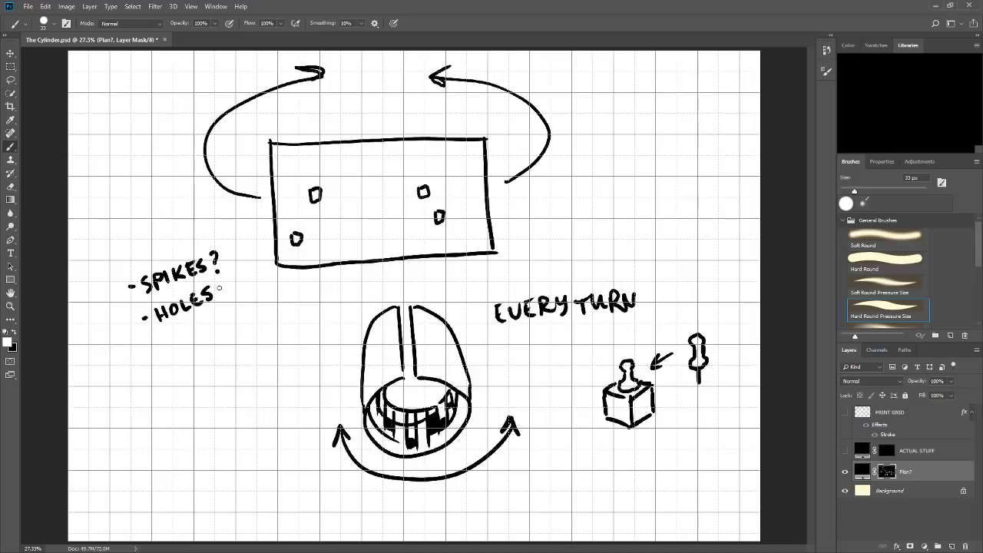
drag(149, 349, 181, 337)
drag(184, 329, 209, 325)
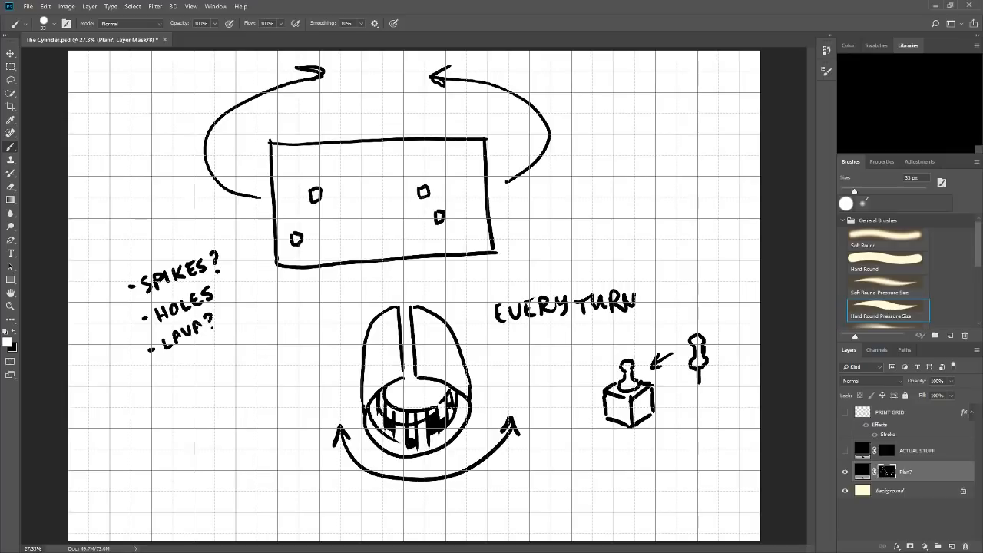
click(212, 328)
click(213, 328)
Handwrite the items "- GREASE" and "- GLUE" below LAVA? in the hazard list.
drag(159, 376, 166, 375)
mouse_move(187, 363)
mouse_down()
mouse_move(183, 371)
mouse_move(197, 369)
mouse_move(204, 349)
mouse_move(218, 358)
mouse_move(233, 339)
mouse_up()
drag(225, 338, 231, 334)
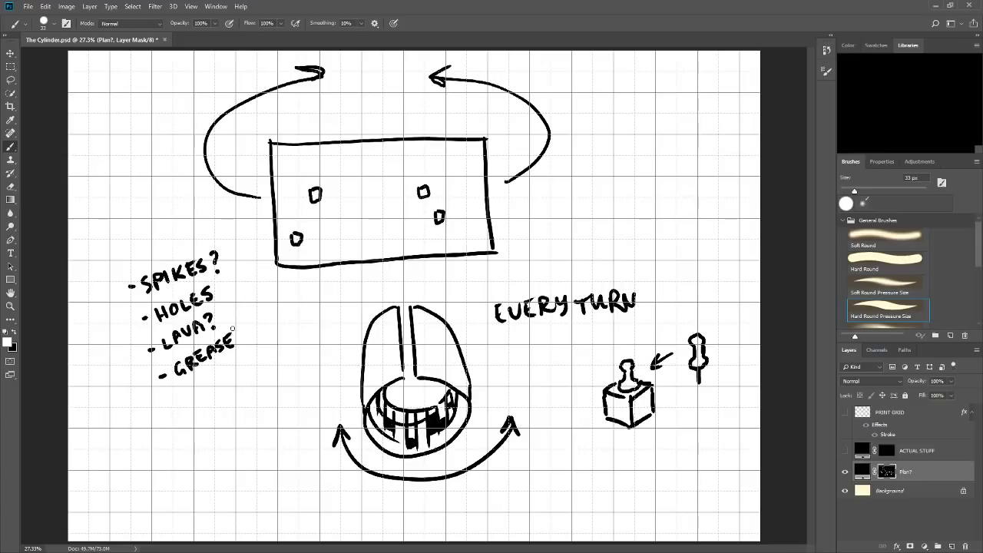
drag(159, 401, 166, 401)
mouse_move(184, 390)
mouse_down()
mouse_move(185, 401)
mouse_move(213, 388)
mouse_move(213, 375)
mouse_up()
drag(205, 384, 210, 379)
drag(434, 350, 437, 351)
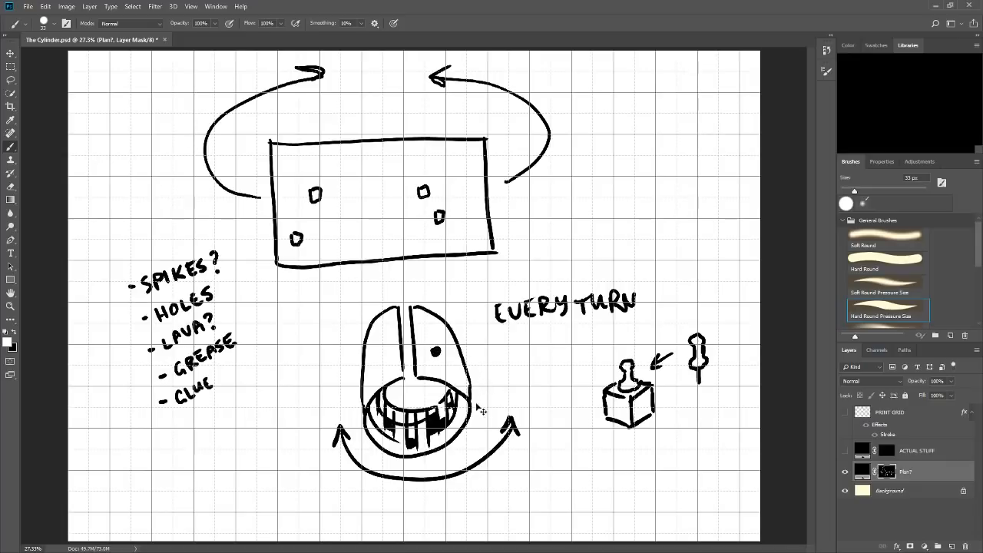
key(ctrl+z)
drag(438, 350, 436, 353)
key(ctrl+z)
drag(430, 352, 430, 395)
key(ctrl+z)
Handwrite the note "2 PLAYERS ONLY" beside the curved arrow to the right of the large rectangle.
drag(594, 126, 608, 140)
mouse_move(619, 124)
mouse_down()
mouse_move(619, 141)
mouse_move(639, 139)
mouse_up()
drag(641, 139, 656, 133)
drag(660, 126, 665, 138)
drag(665, 131, 678, 136)
mouse_move(678, 120)
mouse_down()
mouse_move(692, 134)
mouse_move(644, 164)
mouse_move(650, 153)
mouse_up()
mouse_move(657, 162)
mouse_down()
mouse_move(667, 152)
mouse_move(681, 160)
mouse_up()
drag(681, 149, 690, 162)
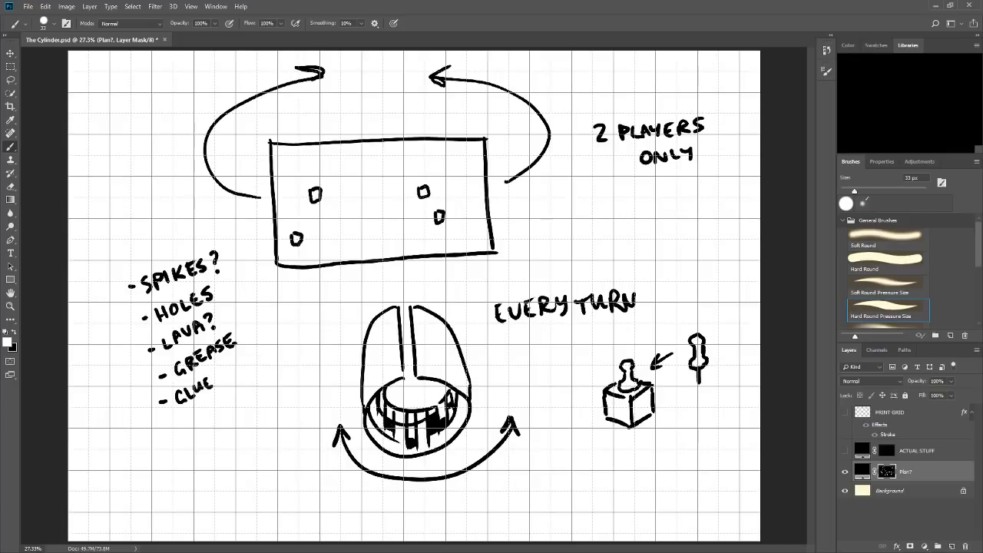
Draw a tilted rectangular frame around the handwritten hazard list.
mouse_move(229, 233)
mouse_down()
mouse_move(249, 298)
mouse_move(238, 409)
mouse_up()
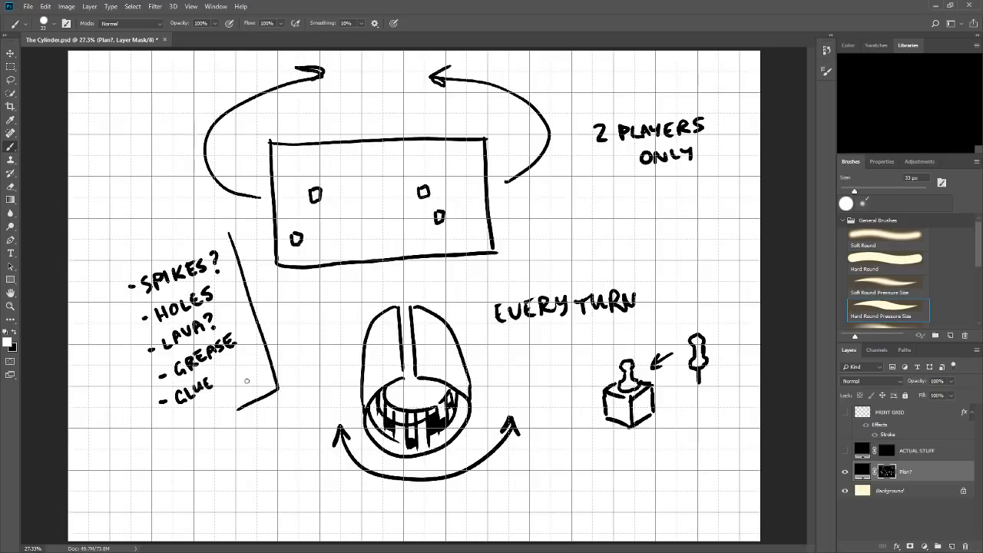
mouse_move(81, 281)
mouse_down()
mouse_move(195, 247)
mouse_move(98, 318)
mouse_move(154, 440)
mouse_move(209, 419)
mouse_up()
drag(146, 432, 151, 442)
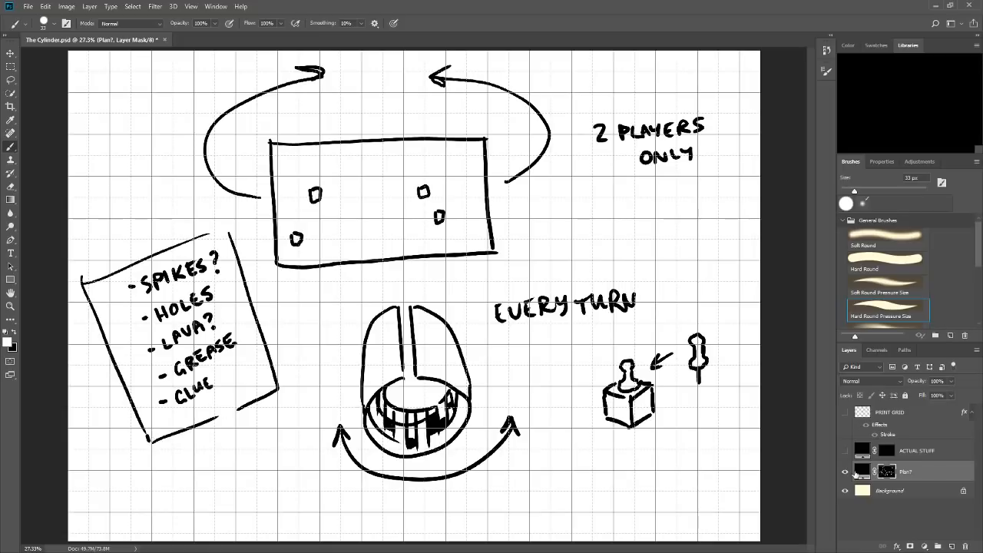
Show the ACTUAL STUFF layer, hide the Plan? layer, and make the ACTUAL STUFF layer mask active for painting.
click(845, 450)
click(844, 471)
click(887, 450)
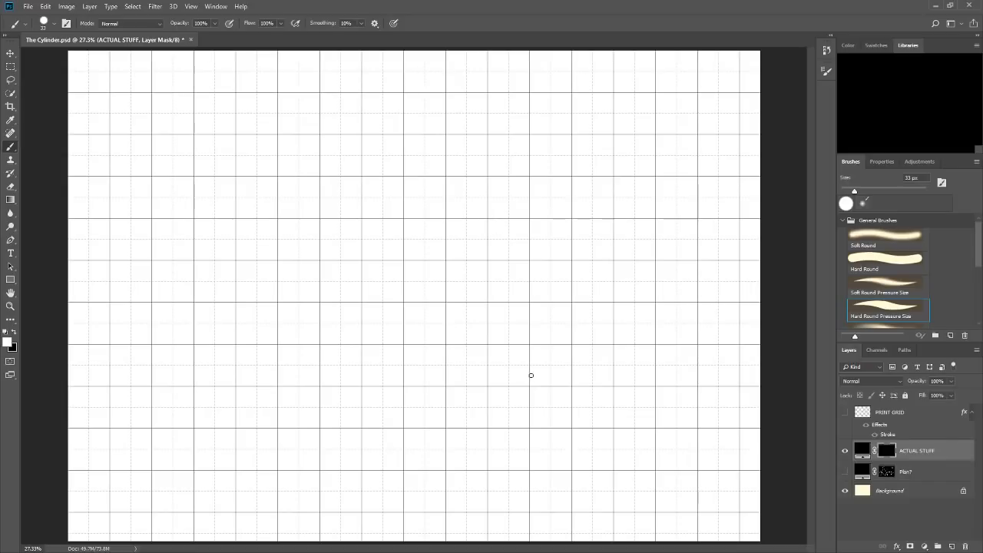
drag(334, 344, 530, 332)
drag(512, 336, 452, 351)
mouse_move(347, 337)
mouse_down()
mouse_move(334, 347)
mouse_move(349, 356)
mouse_up()
key(ctrl+alt+z)
key(ctrl+alt+z)
key(ctrl+alt+z)
key(ctrl+alt+z)
key(ctrl+alt+z)
key(ctrl+alt+z)
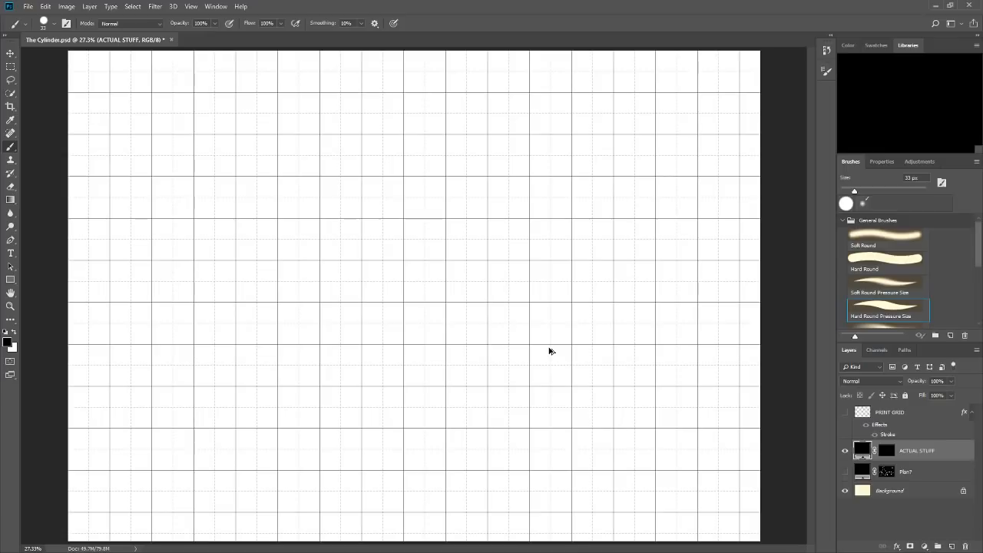
click(885, 448)
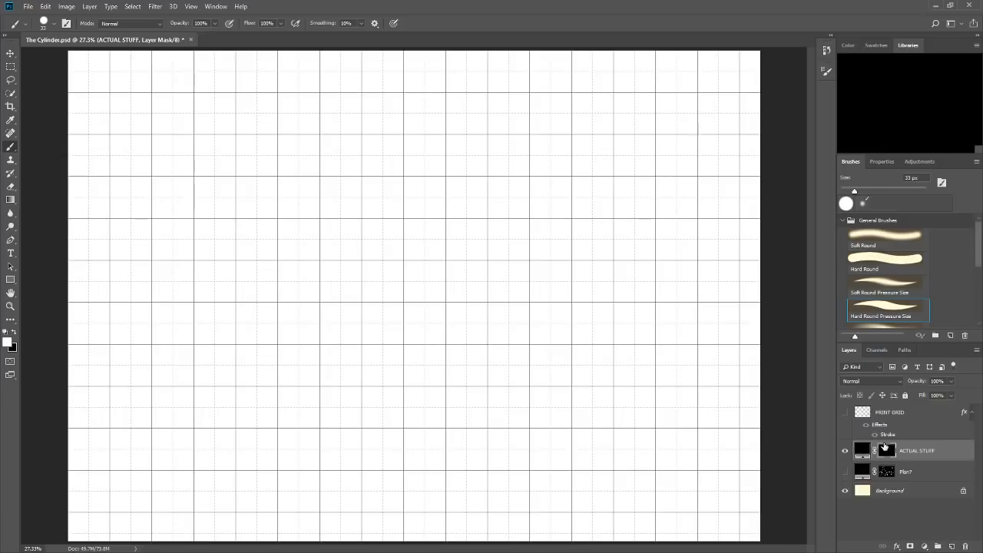
drag(195, 178, 195, 211)
key(ctrl+z)
drag(194, 178, 195, 219)
key(ctrl+z)
Draw a boot-shaped blob right of the map's center, with a small blob above it and several irregular blobs on both sides.
mouse_move(553, 219)
mouse_down()
mouse_move(528, 256)
mouse_move(544, 273)
mouse_move(523, 270)
mouse_move(510, 287)
mouse_move(532, 302)
mouse_move(564, 297)
mouse_move(572, 277)
mouse_move(560, 282)
mouse_move(571, 268)
mouse_move(571, 231)
mouse_move(573, 242)
mouse_move(547, 219)
mouse_up()
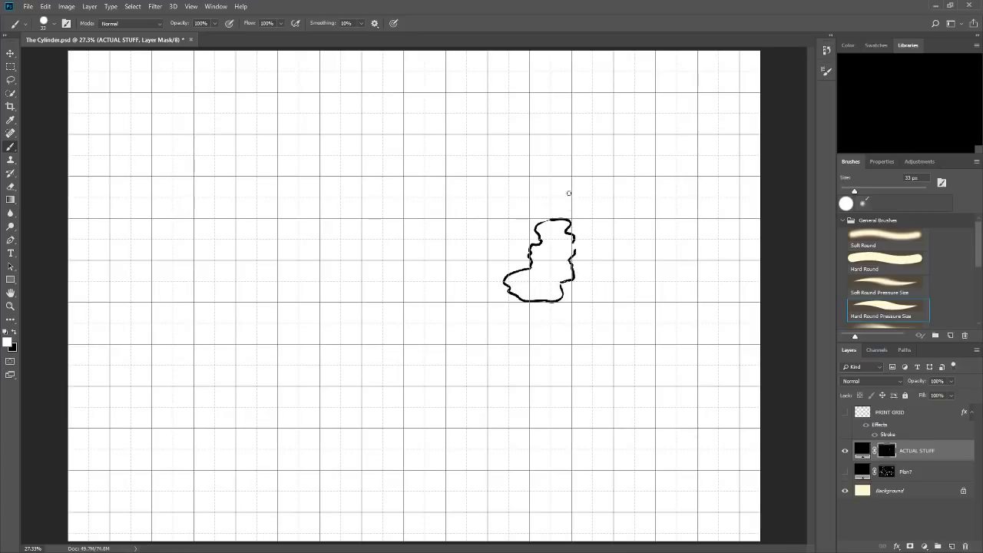
drag(539, 179, 553, 188)
mouse_move(460, 261)
mouse_down()
mouse_move(410, 286)
mouse_move(421, 298)
mouse_move(473, 270)
mouse_move(468, 286)
mouse_move(485, 298)
mouse_move(430, 302)
mouse_up()
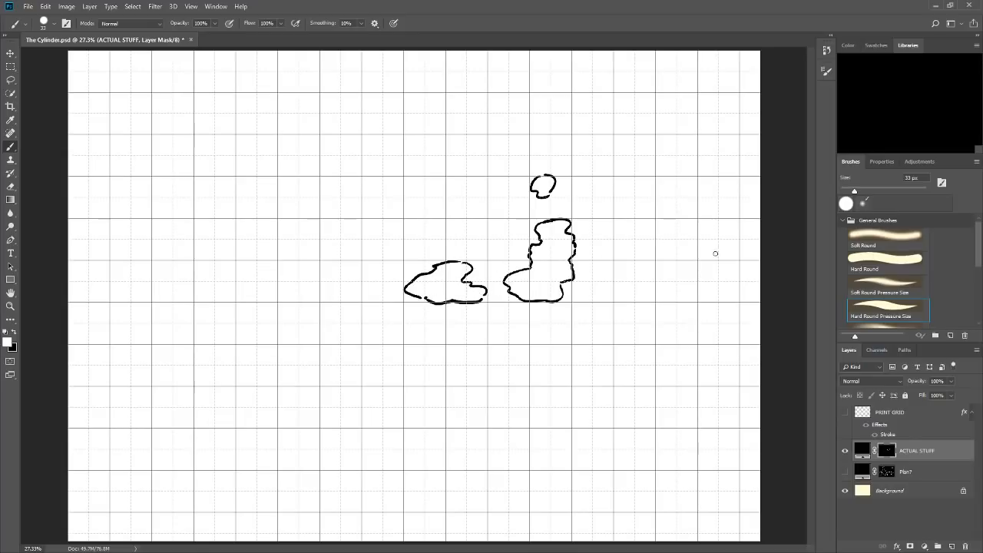
mouse_move(647, 221)
mouse_down()
mouse_move(613, 232)
mouse_move(674, 268)
mouse_move(637, 254)
mouse_move(682, 258)
mouse_move(677, 224)
mouse_move(653, 222)
mouse_move(677, 259)
mouse_up()
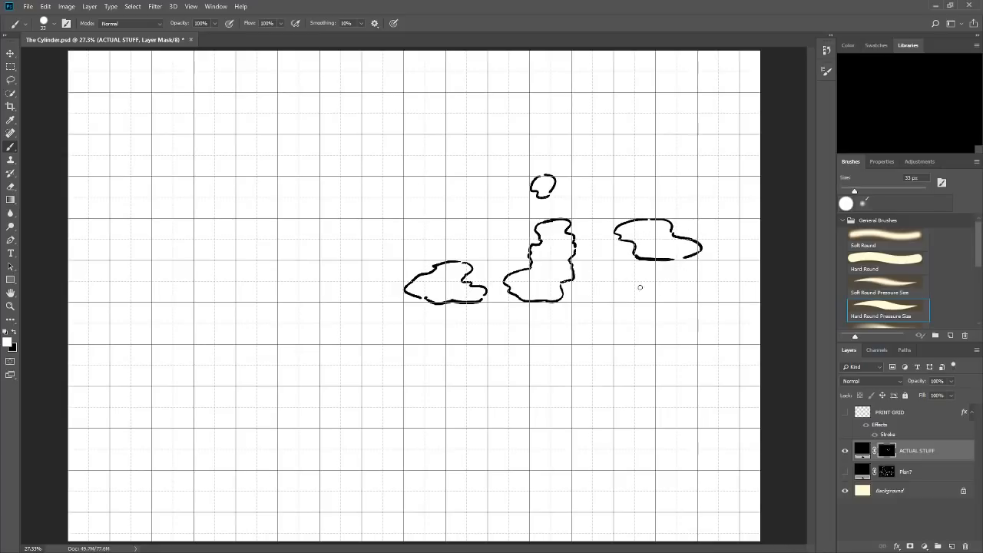
mouse_move(612, 262)
mouse_down()
mouse_move(593, 273)
mouse_move(619, 280)
mouse_move(597, 278)
mouse_move(607, 285)
mouse_up()
mouse_move(494, 239)
mouse_down()
mouse_move(504, 238)
mouse_move(504, 223)
mouse_move(481, 229)
mouse_move(495, 239)
mouse_move(439, 218)
mouse_move(427, 231)
mouse_move(443, 238)
mouse_move(404, 233)
mouse_move(413, 237)
mouse_up()
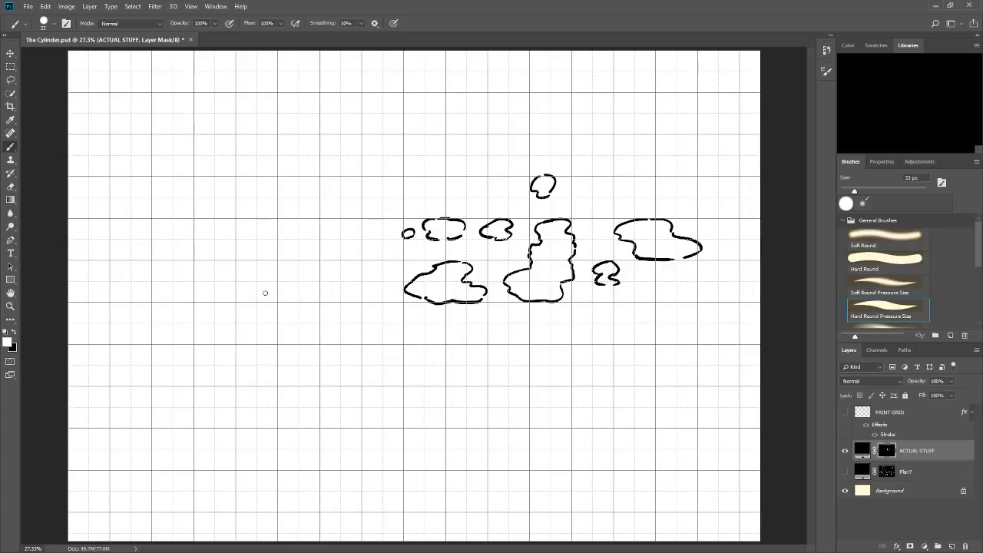
Add irregular blobs along the lower-left row and a winding blob cluster near the right edge, with small marks on the existing outlines.
mouse_move(243, 300)
mouse_down()
mouse_move(358, 272)
mouse_move(293, 282)
mouse_move(339, 259)
mouse_move(317, 273)
mouse_move(302, 255)
mouse_move(304, 265)
mouse_move(276, 262)
mouse_move(256, 271)
mouse_move(258, 285)
mouse_move(225, 295)
mouse_move(253, 307)
mouse_move(208, 301)
mouse_up()
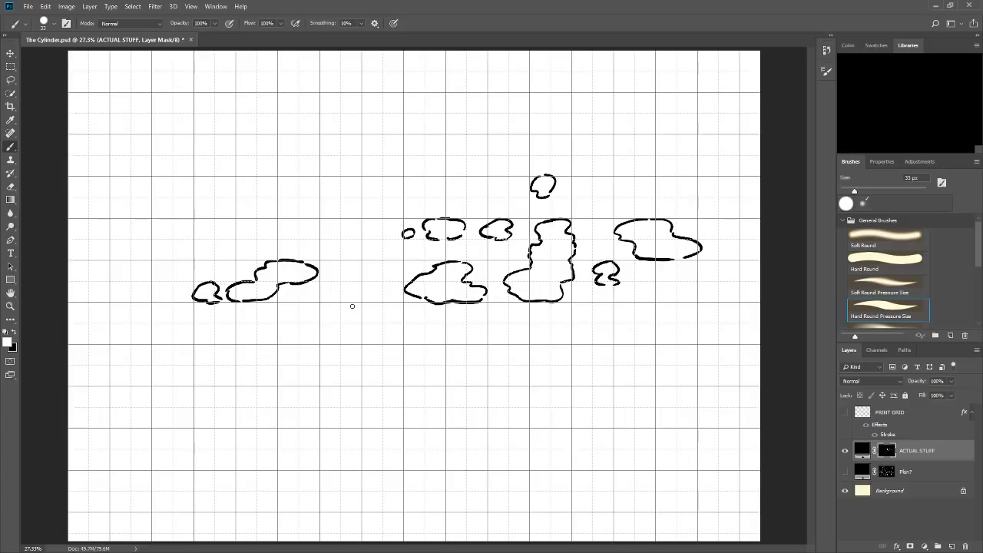
mouse_move(363, 281)
mouse_down()
mouse_move(364, 312)
mouse_move(344, 301)
mouse_move(381, 298)
mouse_up()
drag(576, 244, 578, 247)
click(681, 260)
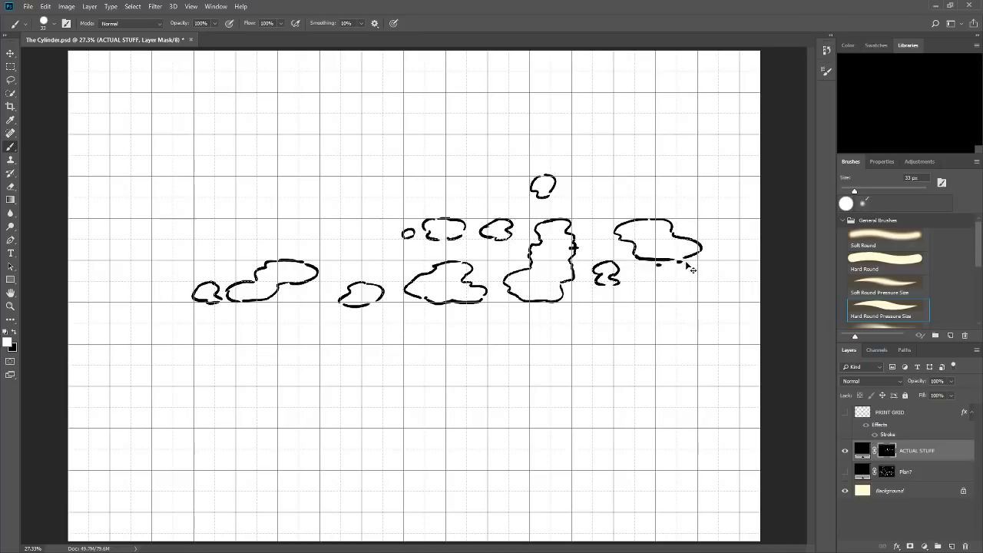
mouse_move(713, 304)
mouse_down()
mouse_move(666, 306)
mouse_move(624, 332)
mouse_move(668, 335)
mouse_move(652, 342)
mouse_move(724, 321)
mouse_move(722, 306)
mouse_move(698, 336)
mouse_move(718, 327)
mouse_move(693, 335)
mouse_up()
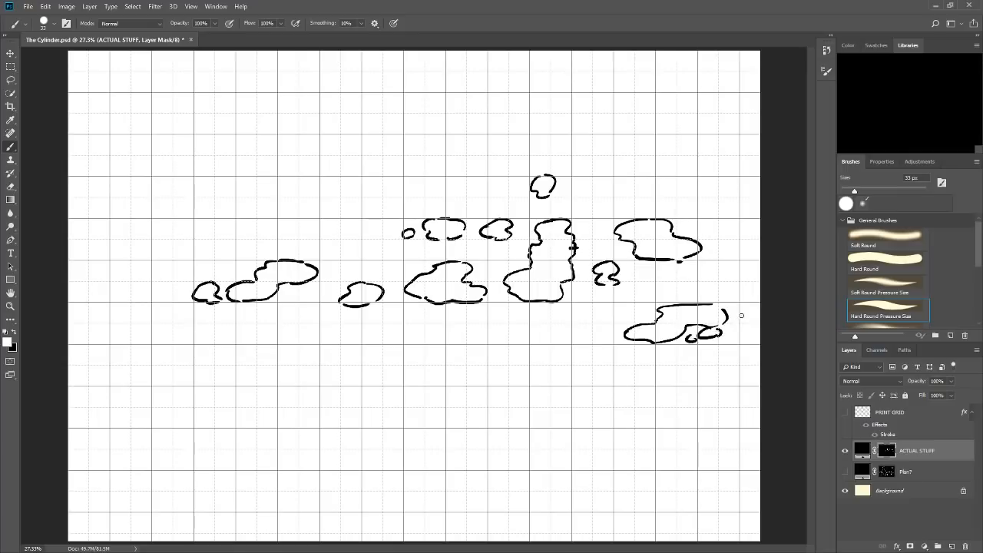
drag(748, 308, 753, 312)
Draw more blobs across the map's left half, including a large one near the left edge, plus a small one near the right edge.
mouse_move(182, 259)
mouse_down()
mouse_move(213, 252)
mouse_move(204, 256)
mouse_move(218, 237)
mouse_move(176, 257)
mouse_move(236, 257)
mouse_up()
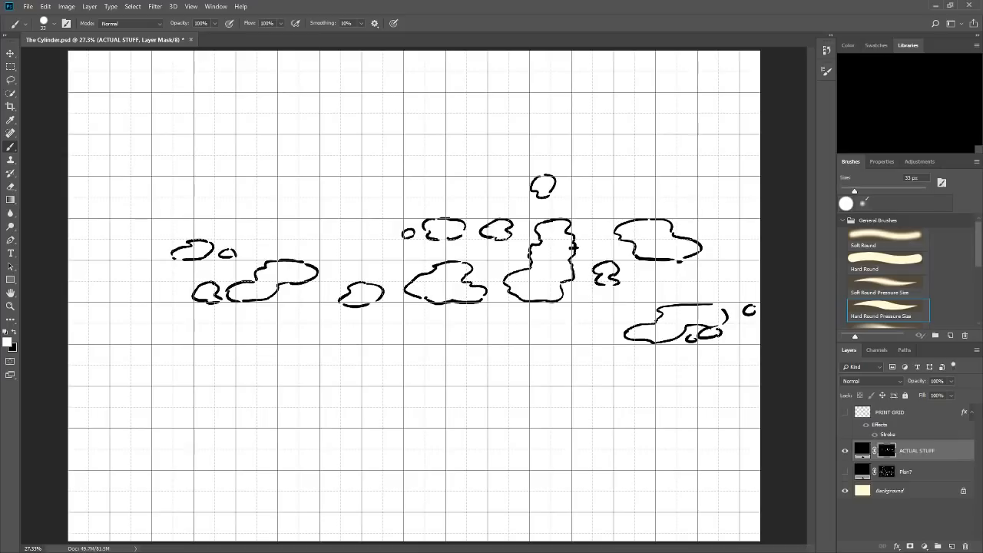
mouse_move(365, 219)
mouse_down()
mouse_move(345, 237)
mouse_move(344, 227)
mouse_move(348, 238)
mouse_move(394, 239)
mouse_move(366, 218)
mouse_move(374, 253)
mouse_up()
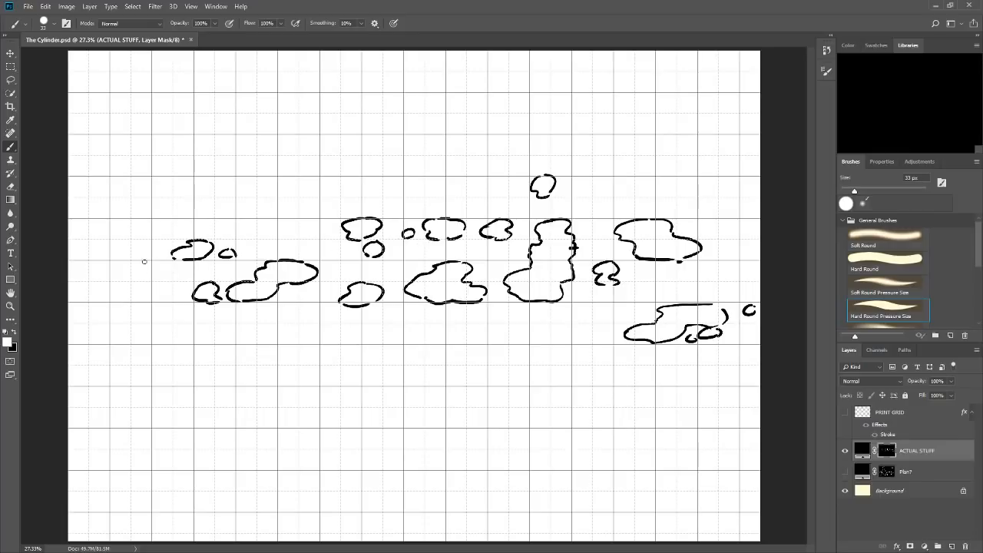
mouse_move(144, 261)
mouse_down()
mouse_move(125, 274)
mouse_move(117, 264)
mouse_move(109, 297)
mouse_move(92, 293)
mouse_move(112, 301)
mouse_move(160, 281)
mouse_move(168, 272)
mouse_move(155, 262)
mouse_move(185, 262)
mouse_up()
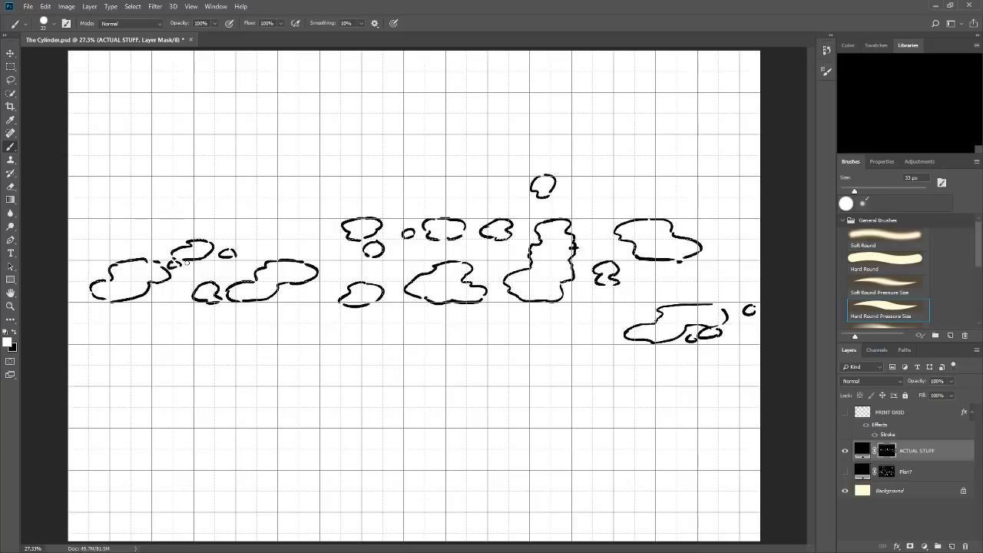
mouse_move(734, 264)
mouse_down()
mouse_move(723, 272)
mouse_move(742, 274)
mouse_move(731, 277)
mouse_up()
mouse_move(97, 216)
mouse_down()
mouse_move(72, 229)
mouse_move(91, 242)
mouse_up()
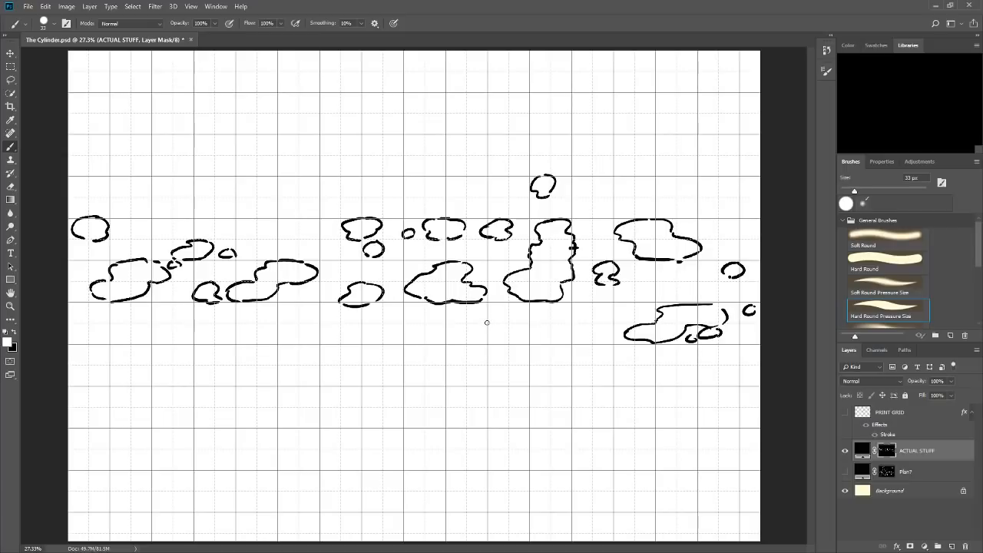
Add two small blobs in the gaps of the upper-left row and a tiny one inside the boot-shaped blob.
mouse_move(487, 323)
mouse_down()
mouse_move(494, 281)
mouse_move(474, 248)
mouse_move(485, 201)
mouse_up()
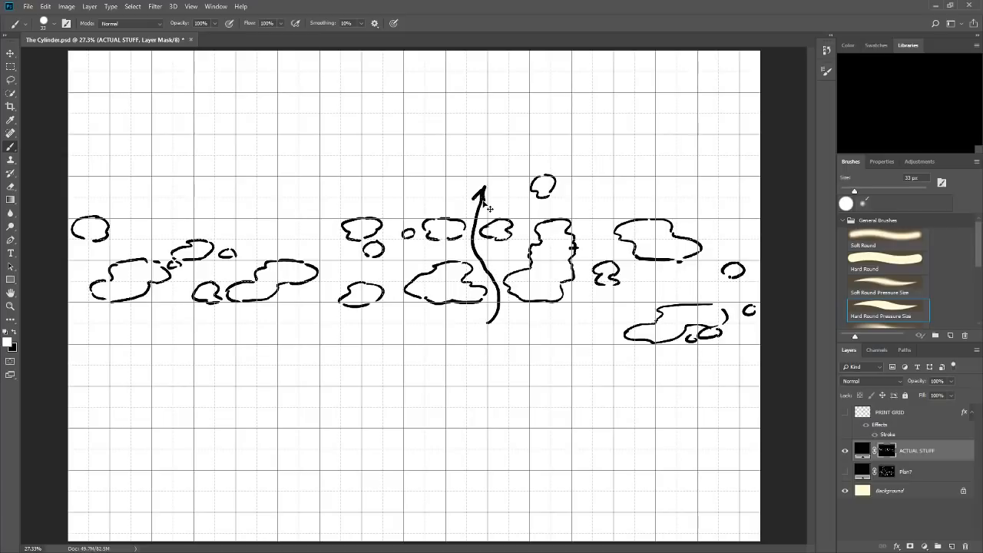
key(ctrl+z)
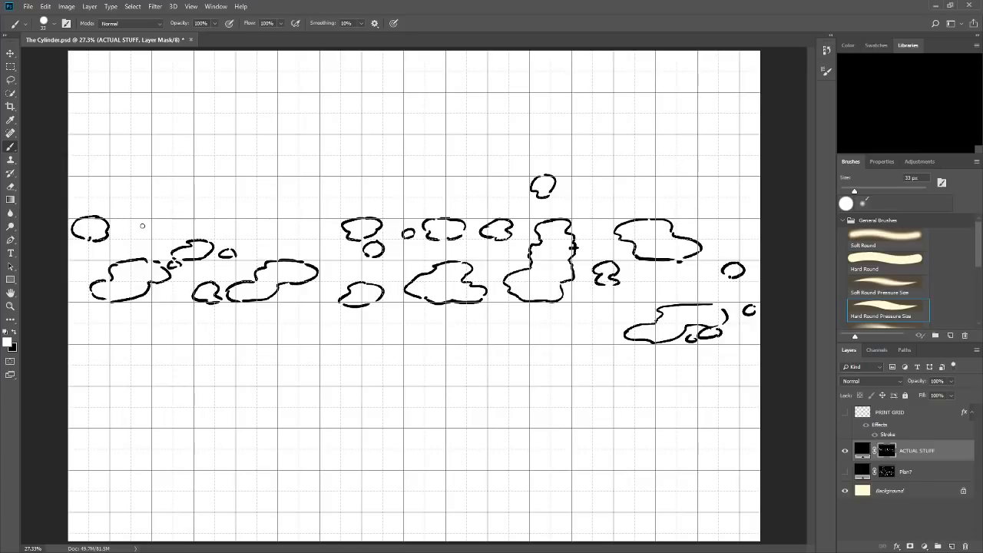
drag(142, 225, 150, 227)
mouse_move(287, 218)
mouse_down()
mouse_move(261, 228)
mouse_move(281, 239)
mouse_move(298, 225)
mouse_move(290, 238)
mouse_move(269, 235)
mouse_up()
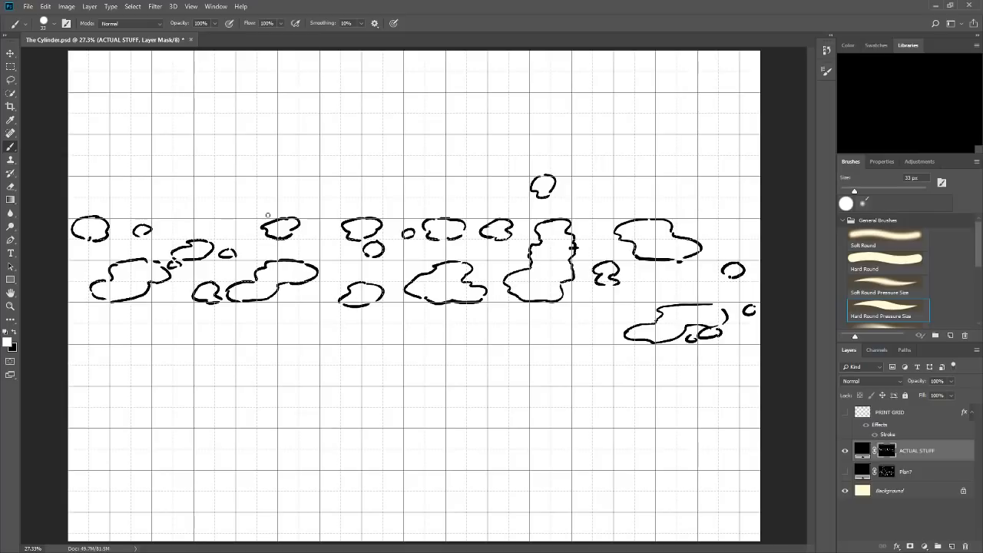
drag(533, 261, 539, 261)
mouse_move(403, 207)
mouse_down()
mouse_move(501, 198)
mouse_move(527, 205)
mouse_move(412, 209)
mouse_up()
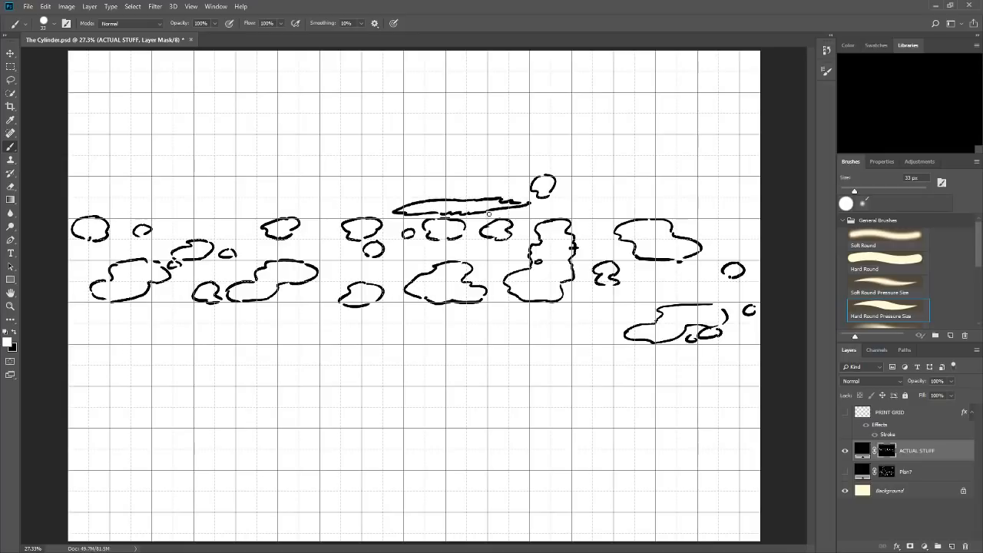
key(ctrl+z)
key(ctrl+z)
key(ctrl+z)
key(ctrl+z)
key(ctrl+z)
key(ctrl+z)
key(ctrl+z)
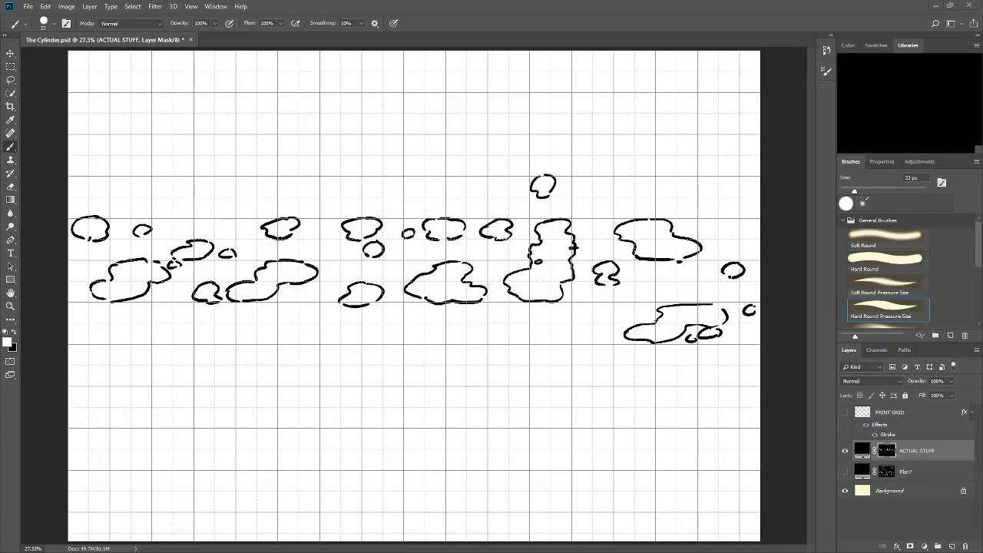
Draw a stepped platform outline below the blobs, extending to the canvas's right edge with a long flat base.
mouse_move(674, 368)
mouse_down()
mouse_move(760, 367)
mouse_move(622, 388)
mouse_move(640, 393)
mouse_move(642, 403)
mouse_move(629, 406)
mouse_up()
drag(565, 408, 640, 405)
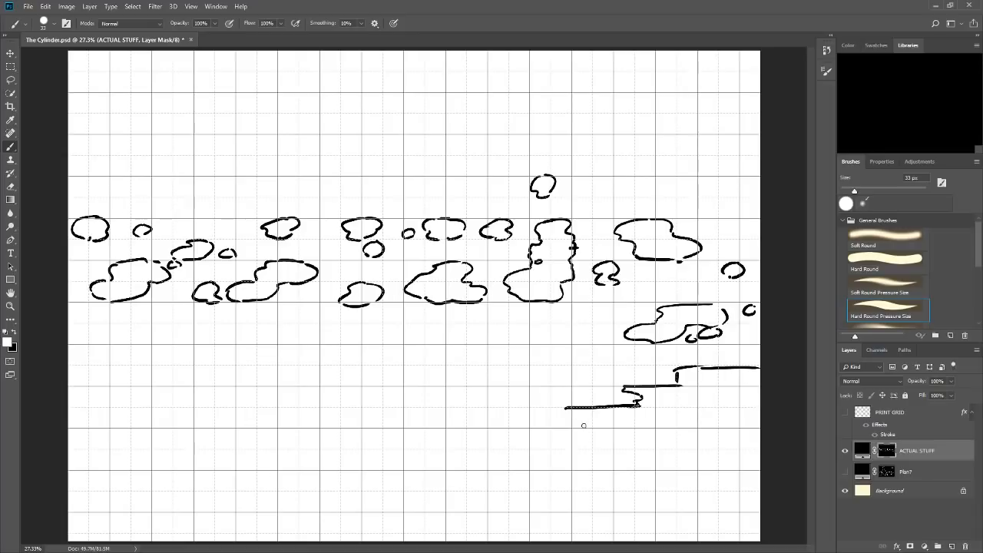
mouse_move(565, 411)
mouse_down()
mouse_move(574, 424)
mouse_move(765, 424)
mouse_up()
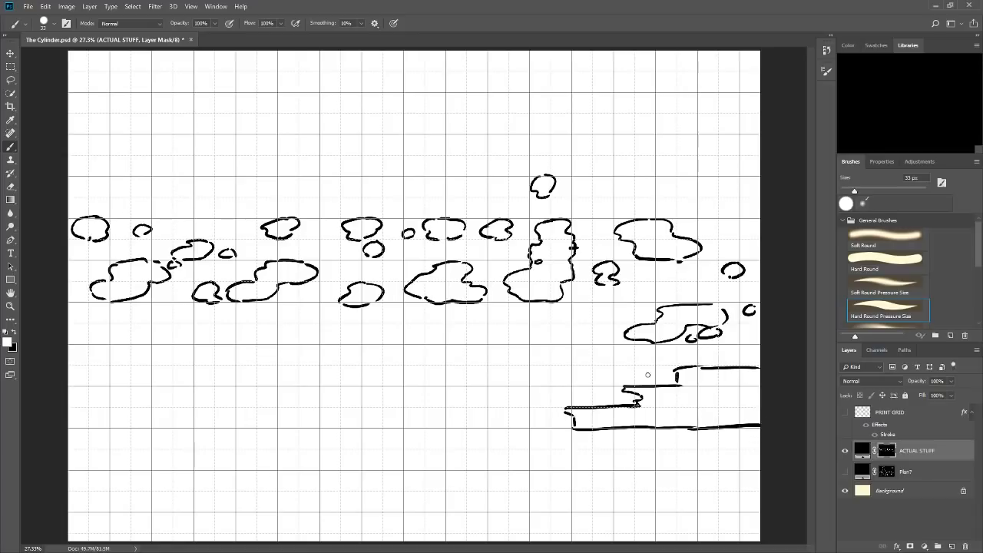
Draw a stepped ledge from the canvas's left edge and a low central platform with a small block on top.
mouse_move(69, 368)
mouse_down()
mouse_move(182, 370)
mouse_move(132, 370)
mouse_move(158, 386)
mouse_move(271, 387)
mouse_move(279, 402)
mouse_move(213, 408)
mouse_up()
mouse_move(444, 388)
mouse_down()
mouse_move(530, 389)
mouse_move(530, 405)
mouse_up()
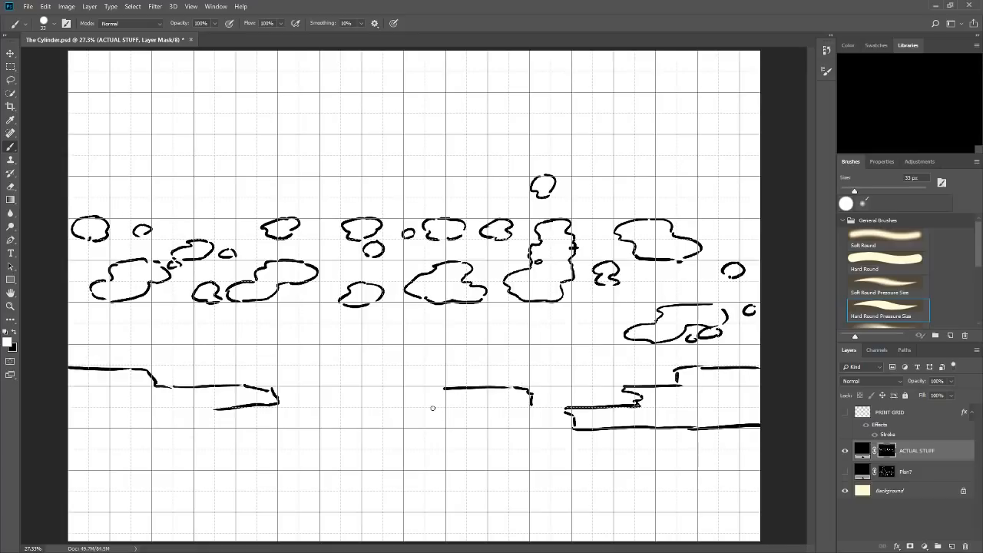
drag(402, 407, 533, 406)
drag(443, 387, 400, 406)
mouse_move(516, 382)
mouse_down()
mouse_move(530, 381)
mouse_move(531, 367)
mouse_move(455, 367)
mouse_move(462, 381)
mouse_move(507, 384)
mouse_up()
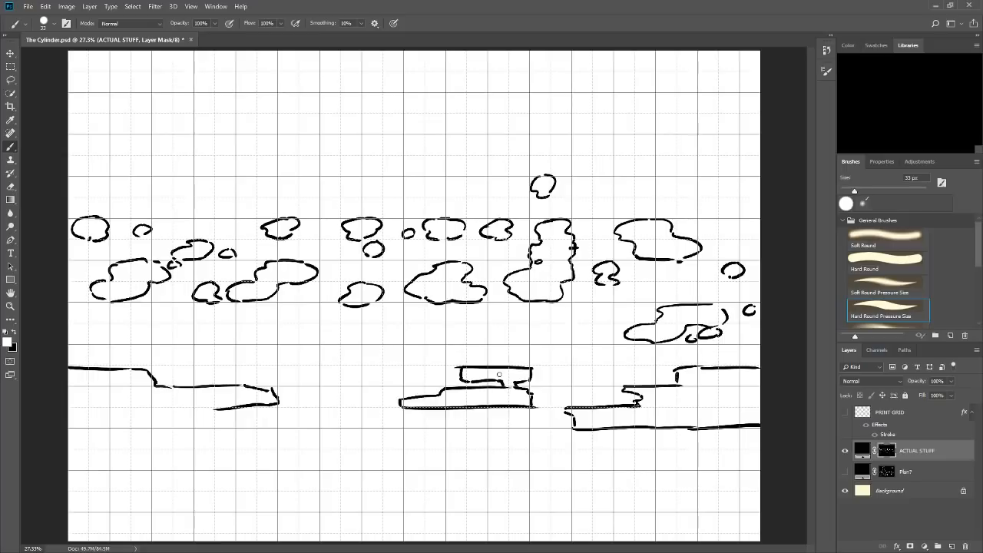
Complete the left ledge's underside with a square notch and jagged edge, and draw an L-shaped block beneath the boot-shaped blob.
mouse_move(215, 400)
mouse_down()
mouse_move(199, 428)
mouse_move(146, 429)
mouse_move(188, 424)
mouse_move(148, 409)
mouse_move(114, 435)
mouse_move(138, 423)
mouse_move(131, 411)
mouse_move(126, 431)
mouse_move(99, 449)
mouse_move(89, 438)
mouse_move(104, 424)
mouse_move(85, 440)
mouse_move(76, 435)
mouse_move(85, 412)
mouse_move(76, 424)
mouse_move(125, 435)
mouse_up()
drag(195, 420, 194, 425)
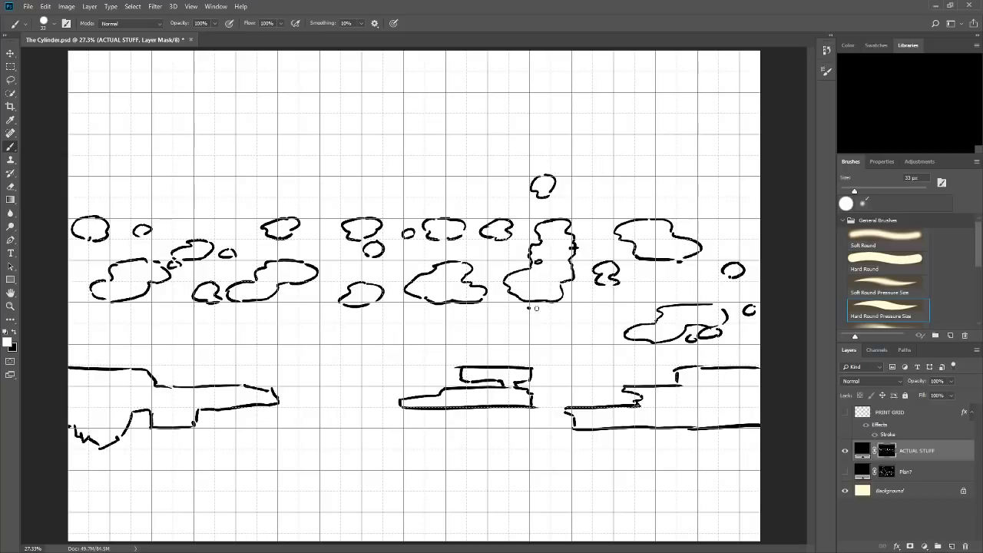
mouse_move(528, 307)
mouse_down()
mouse_move(609, 309)
mouse_move(601, 307)
mouse_move(614, 340)
mouse_move(532, 343)
mouse_move(529, 324)
mouse_move(491, 326)
mouse_move(526, 308)
mouse_move(484, 326)
mouse_up()
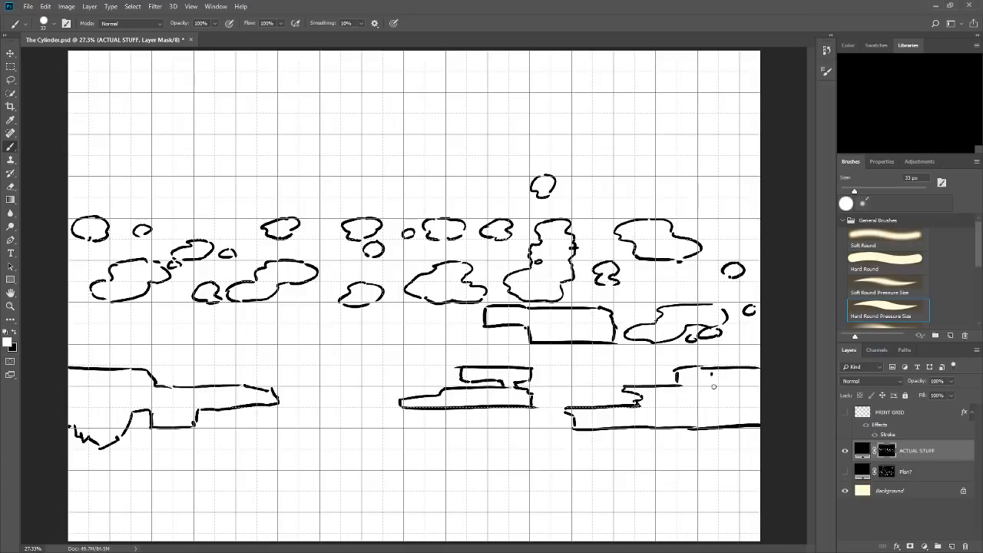
drag(714, 371, 714, 404)
key(ctrl+z)
key(ctrl+z)
key(ctrl+z)
mouse_move(548, 459)
mouse_down()
mouse_move(547, 417)
mouse_move(576, 363)
mouse_move(485, 340)
mouse_up()
key(ctrl+z)
mouse_move(550, 444)
mouse_down()
mouse_move(548, 417)
mouse_move(581, 383)
mouse_move(568, 362)
mouse_move(511, 354)
mouse_move(487, 353)
mouse_up()
key(ctrl+z)
mouse_move(384, 527)
mouse_down()
mouse_move(380, 127)
mouse_move(368, 85)
mouse_move(389, 89)
mouse_up()
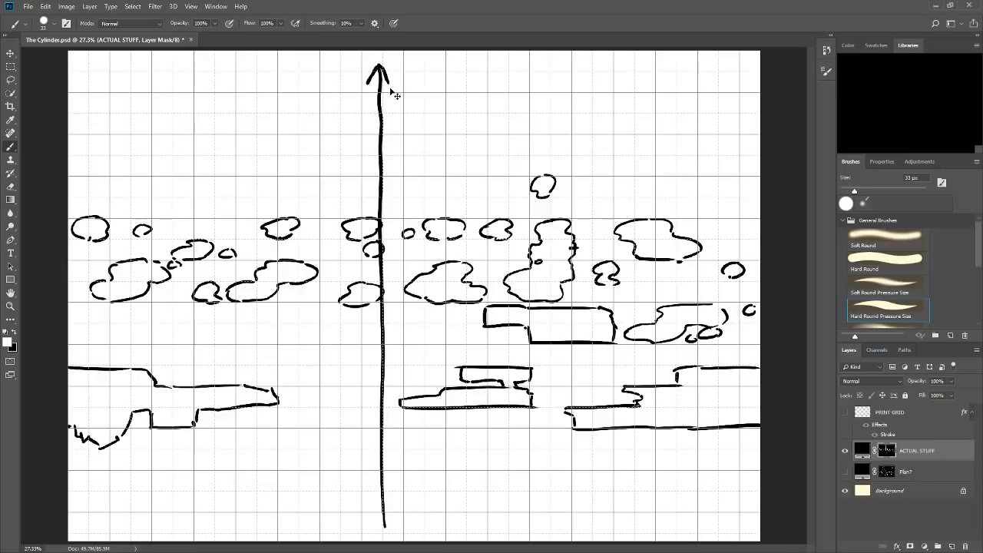
key(ctrl+z)
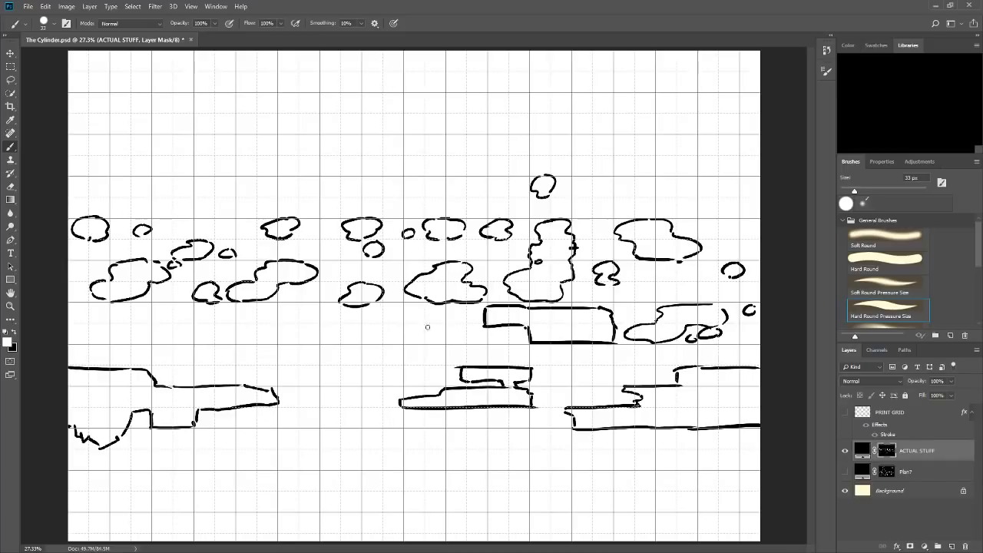
Draw a stepped platform with a raised hump on top, below the centre-left blobs and above the left ledge.
mouse_move(367, 326)
mouse_down()
mouse_move(441, 330)
mouse_move(425, 325)
mouse_move(426, 340)
mouse_move(405, 357)
mouse_up()
drag(297, 365, 405, 362)
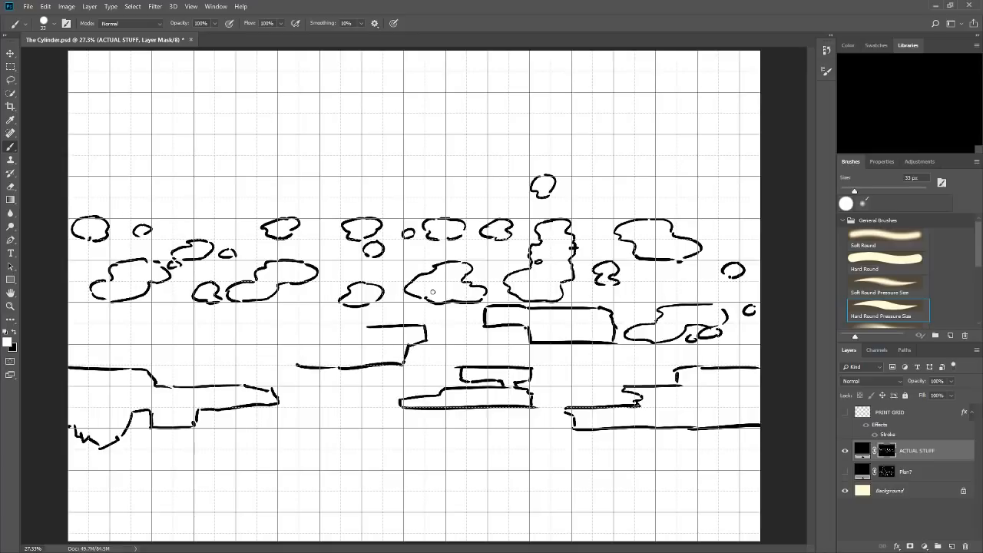
mouse_move(358, 323)
mouse_down()
mouse_move(295, 304)
mouse_move(242, 325)
mouse_move(244, 335)
mouse_move(238, 328)
mouse_move(250, 356)
mouse_move(237, 343)
mouse_move(296, 359)
mouse_up()
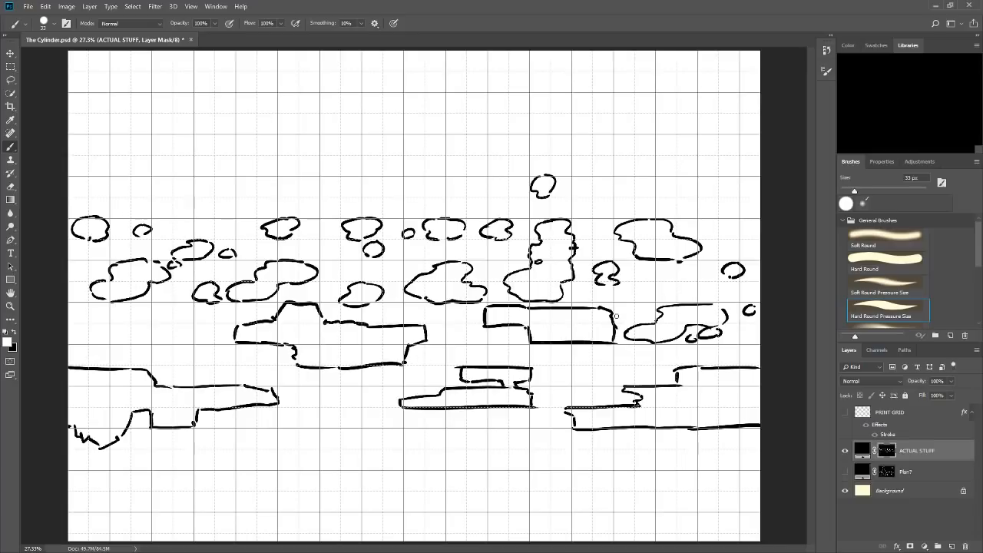
Add pointed spikes beneath the L-shaped block and on the right platform's step, top edge and underside.
mouse_move(554, 343)
mouse_down()
mouse_move(551, 360)
mouse_move(592, 342)
mouse_up()
drag(528, 372, 545, 365)
mouse_move(554, 357)
mouse_down()
mouse_move(561, 399)
mouse_move(582, 354)
mouse_up()
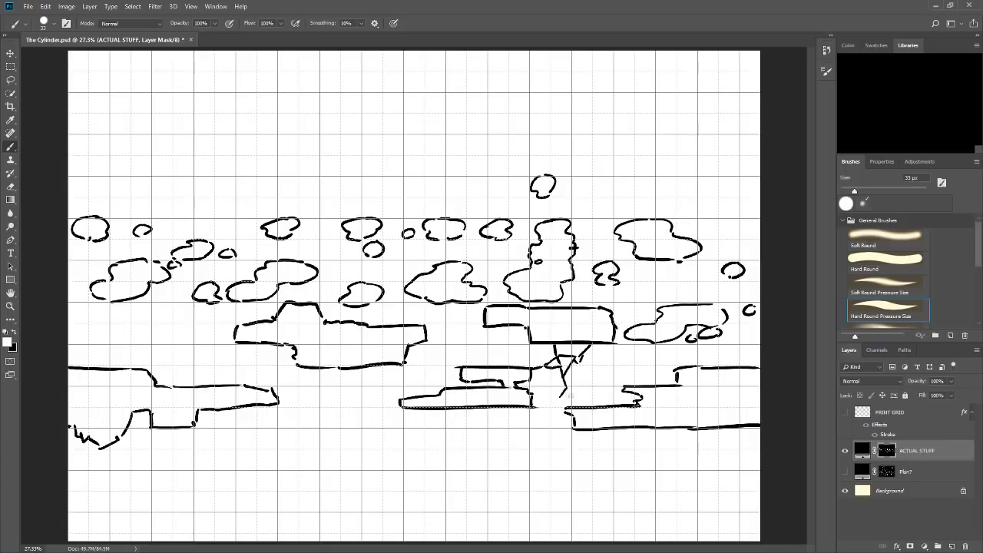
mouse_move(570, 394)
mouse_down()
mouse_move(561, 405)
mouse_move(570, 411)
mouse_up()
mouse_move(673, 368)
mouse_down()
mouse_move(655, 369)
mouse_move(648, 384)
mouse_up()
mouse_move(685, 427)
mouse_down()
mouse_move(697, 443)
mouse_move(709, 429)
mouse_move(688, 458)
mouse_up()
drag(733, 354, 728, 367)
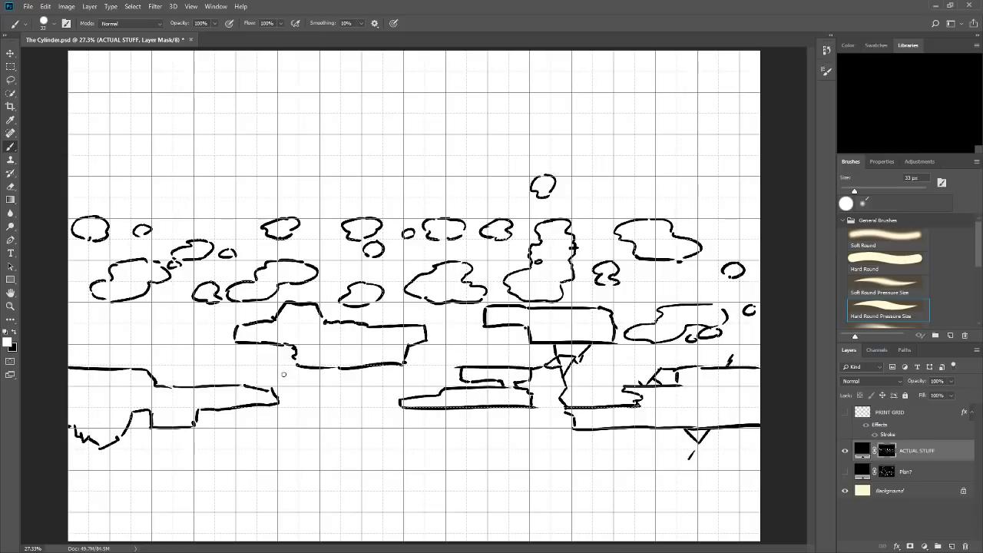
Add spikes beneath the humped platform's left half and on the top, tip and underside of the left ledge.
mouse_move(283, 377)
mouse_down()
mouse_move(296, 364)
mouse_move(248, 388)
mouse_move(275, 389)
mouse_up()
mouse_move(254, 346)
mouse_down()
mouse_move(265, 374)
mouse_move(221, 385)
mouse_up()
drag(286, 373, 298, 387)
mouse_move(194, 423)
mouse_down()
mouse_move(212, 430)
mouse_move(209, 444)
mouse_up()
drag(212, 410, 211, 424)
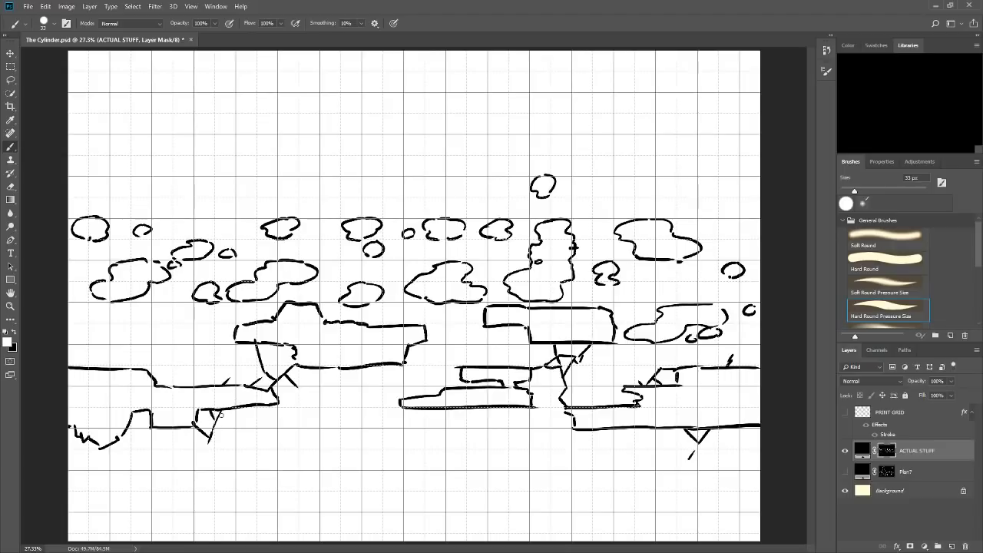
drag(148, 429, 134, 447)
mouse_move(84, 354)
mouse_down()
mouse_move(92, 365)
mouse_move(75, 367)
mouse_up()
Review the Plan? sketch with and without the ACTUAL STUFF drawing, and leave only the ACTUAL STUFF drawing shown.
click(844, 470)
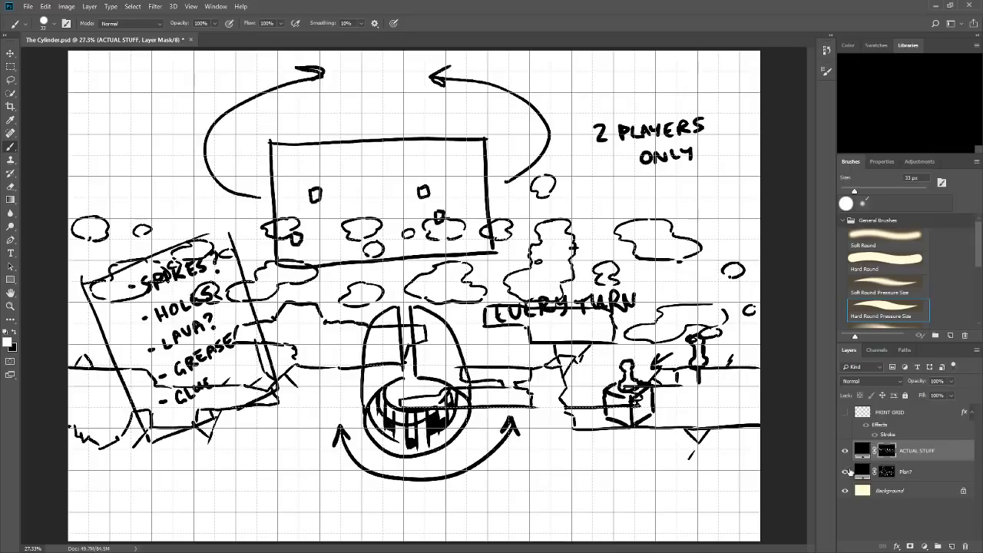
click(845, 450)
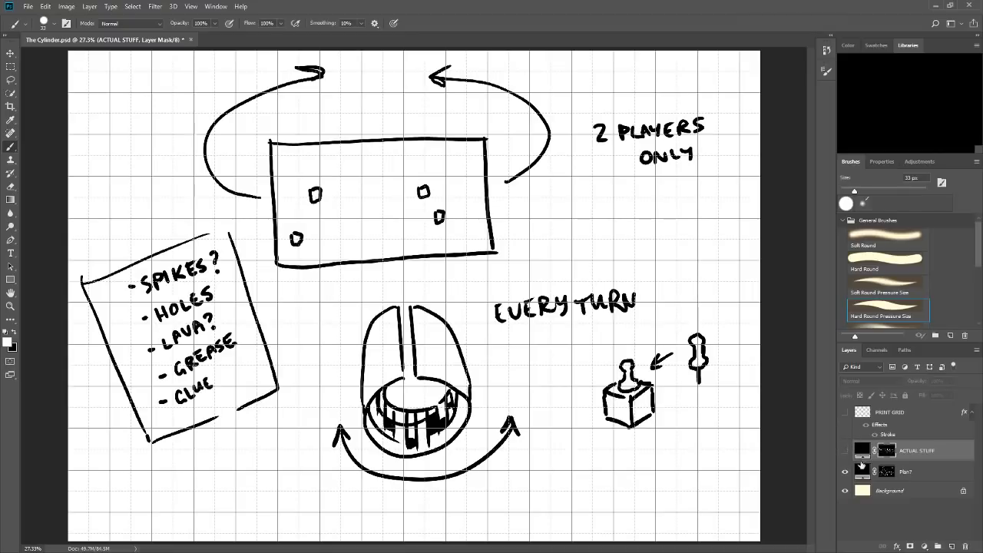
click(846, 450)
click(845, 450)
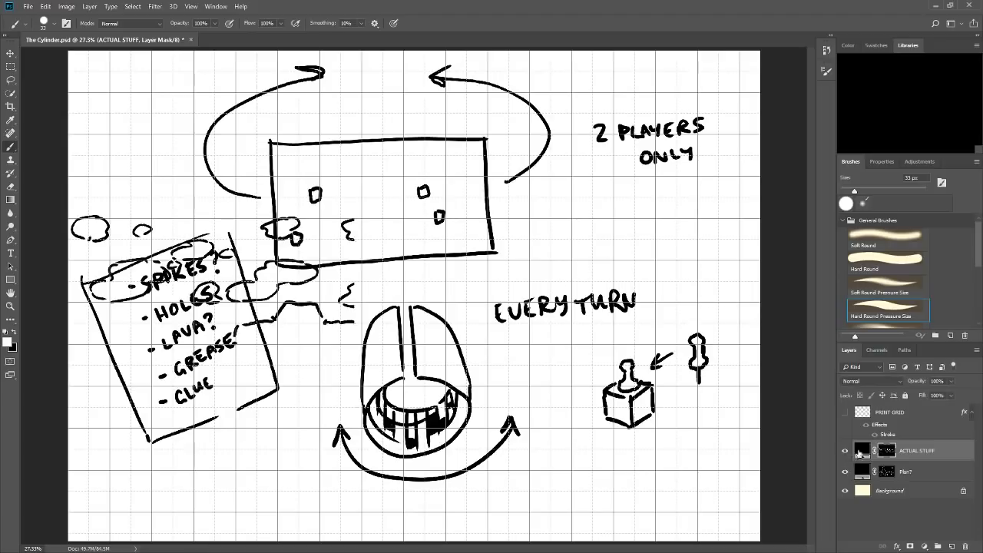
click(845, 472)
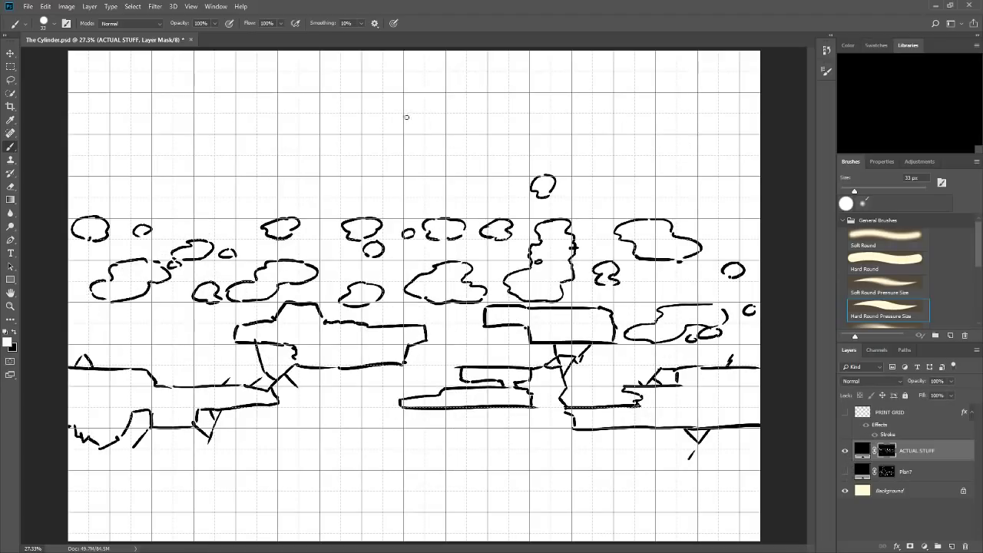
Draw a large stepped platform above the blob rows, with spikes on its lower block and upper-right corner.
mouse_move(373, 117)
mouse_down()
mouse_move(479, 115)
mouse_move(498, 142)
mouse_move(533, 132)
mouse_move(535, 149)
mouse_move(507, 172)
mouse_move(458, 175)
mouse_move(445, 191)
mouse_move(402, 198)
mouse_move(384, 181)
mouse_move(327, 177)
mouse_move(316, 158)
mouse_move(275, 155)
mouse_move(281, 134)
mouse_move(318, 132)
mouse_move(326, 114)
mouse_move(365, 108)
mouse_move(377, 117)
mouse_up()
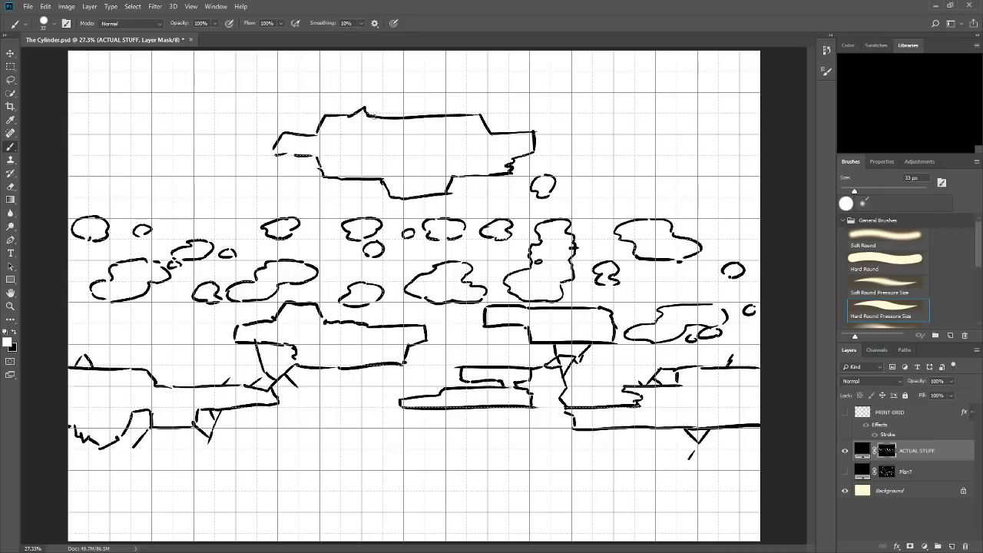
click(290, 154)
mouse_move(467, 178)
mouse_down()
mouse_move(451, 194)
mouse_move(457, 201)
mouse_up()
mouse_move(479, 115)
mouse_down()
mouse_move(499, 104)
mouse_move(503, 131)
mouse_up()
Extend the spikes on the large upper platform's top edge and add spikes around its left end.
drag(505, 90, 502, 104)
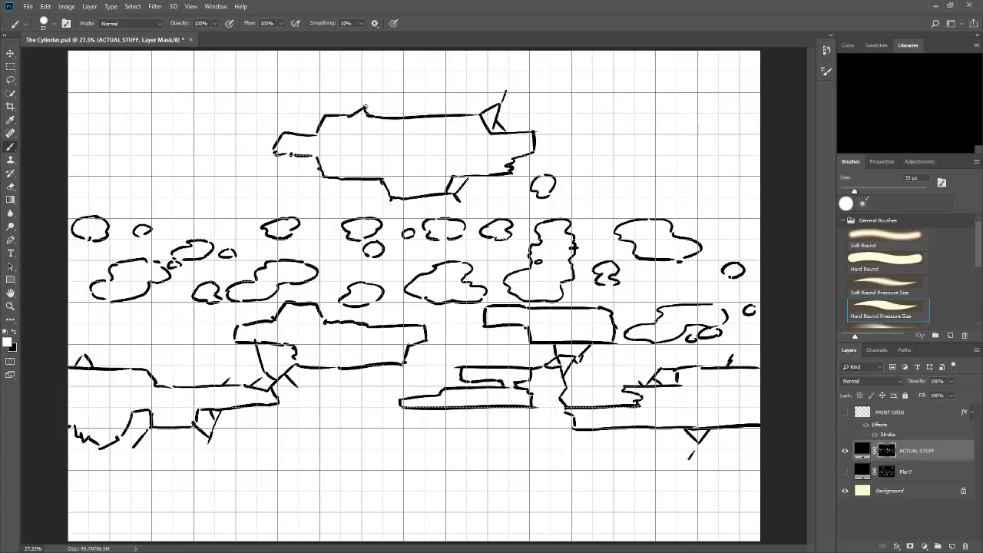
mouse_move(363, 110)
mouse_down()
mouse_move(376, 98)
mouse_move(392, 115)
mouse_move(378, 90)
mouse_up()
drag(505, 130, 507, 132)
mouse_move(283, 133)
mouse_down()
mouse_move(269, 132)
mouse_move(274, 144)
mouse_up()
drag(299, 169, 335, 160)
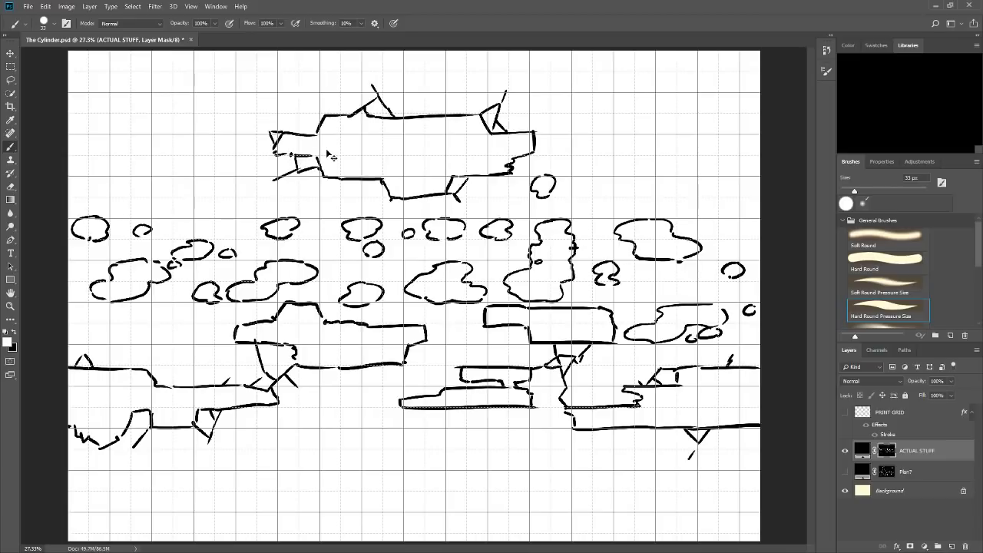
Redraw the lower-left spike of the large upper platform and add bigger spikes at its upper-right corner.
key(ctrl+alt+z)
key(ctrl+alt+z)
drag(272, 182, 304, 169)
drag(272, 185, 324, 179)
mouse_move(506, 92)
mouse_down()
mouse_move(533, 126)
mouse_move(558, 112)
mouse_up()
key(ctrl+z)
key(ctrl+z)
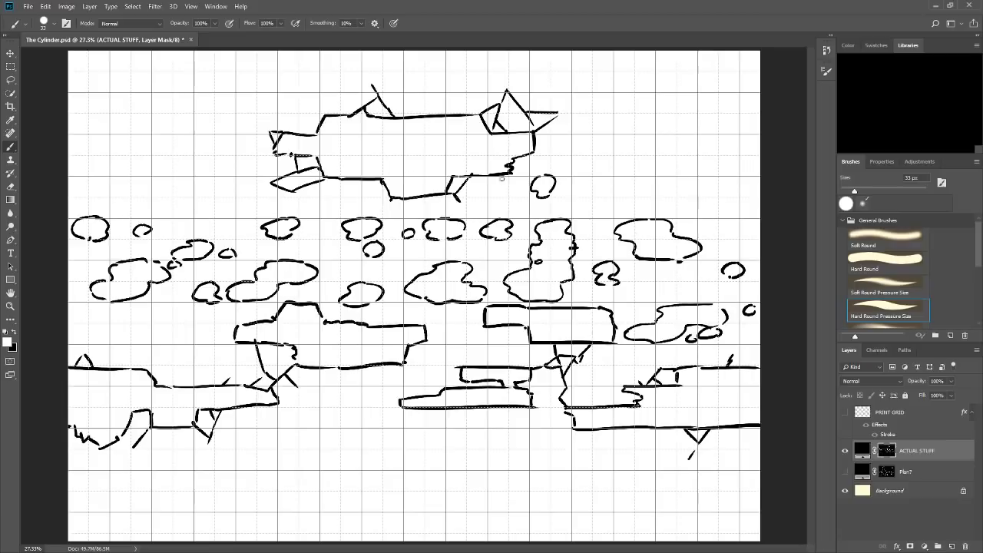
Draw a smaller stepped platform to the right of the large upper one and add spikes to its edges.
mouse_move(570, 134)
mouse_down()
mouse_move(621, 133)
mouse_move(570, 154)
mouse_move(599, 155)
mouse_move(612, 174)
mouse_move(656, 174)
mouse_up()
mouse_move(635, 114)
mouse_down()
mouse_move(623, 128)
mouse_move(707, 93)
mouse_move(694, 128)
mouse_move(725, 134)
mouse_move(695, 162)
mouse_move(653, 175)
mouse_move(678, 157)
mouse_move(660, 159)
mouse_move(654, 174)
mouse_move(665, 176)
mouse_up()
key(ctrl+z)
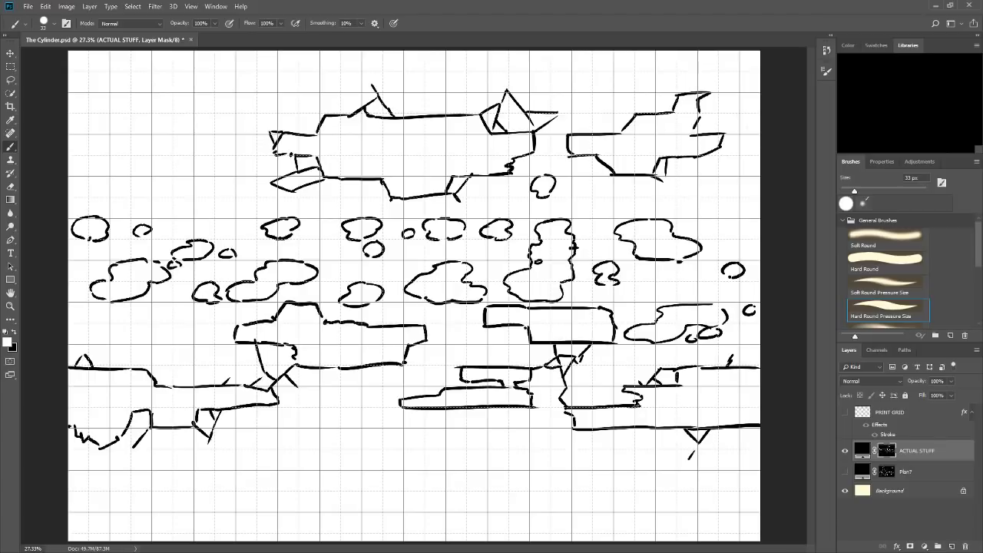
drag(698, 120, 703, 134)
mouse_move(602, 122)
mouse_down()
mouse_move(554, 142)
mouse_move(560, 123)
mouse_move(545, 129)
mouse_move(570, 139)
mouse_up()
mouse_move(544, 439)
mouse_down()
mouse_move(552, 370)
mouse_move(622, 354)
mouse_up()
drag(610, 359, 616, 362)
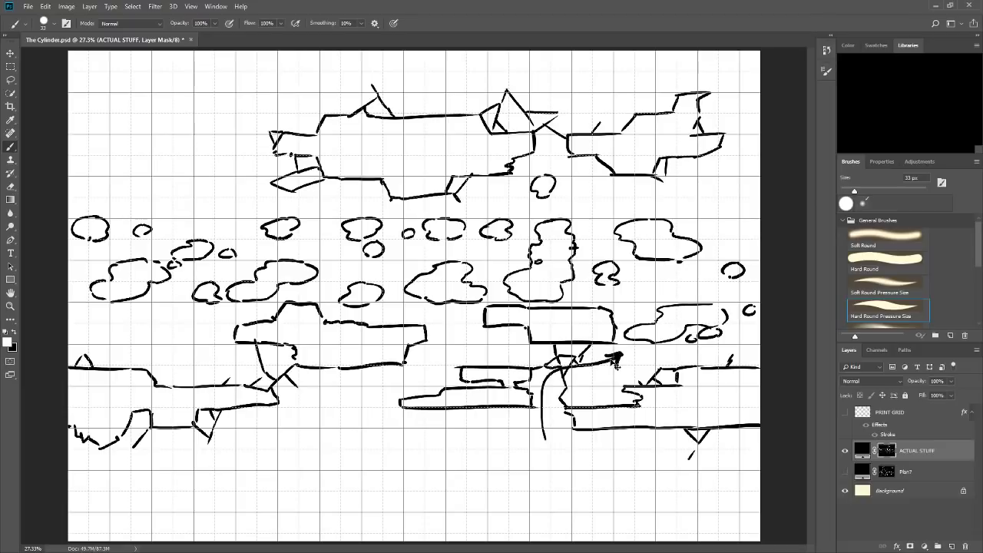
key(ctrl+z)
key(ctrl+z)
key(ctrl+z)
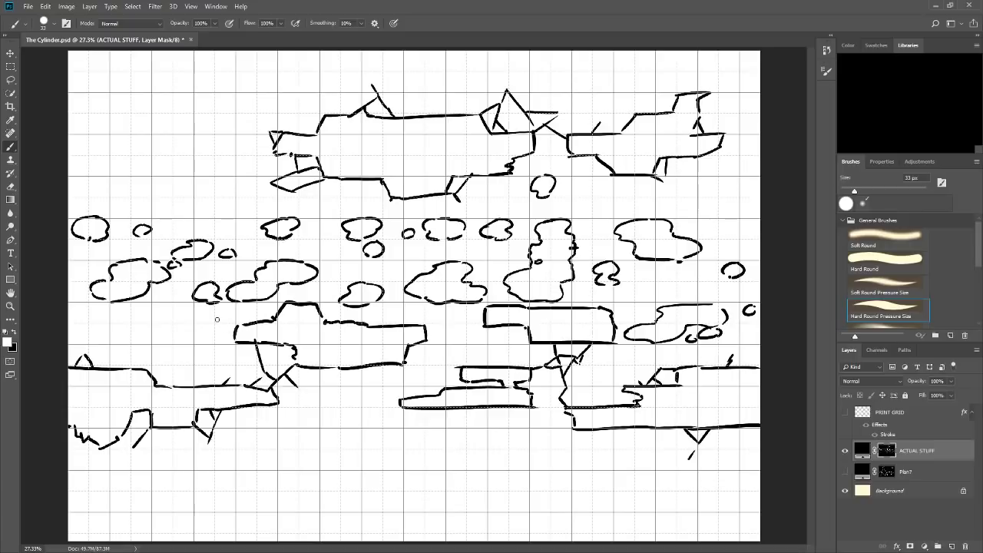
Add a spike at the humped platform's left end and blobs around that platform and the L-shaped block.
drag(229, 337, 218, 320)
mouse_move(361, 374)
mouse_down()
mouse_move(354, 402)
mouse_move(410, 407)
mouse_up()
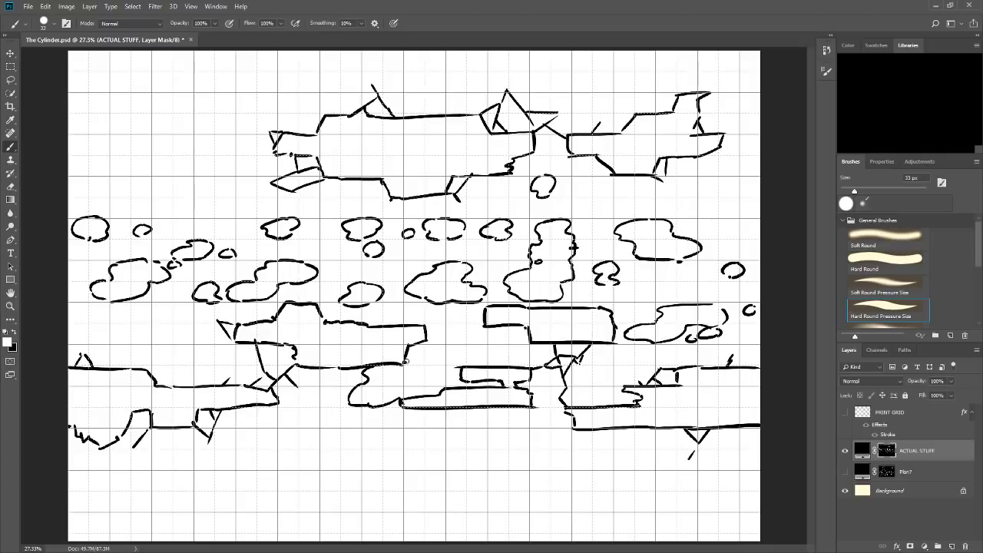
mouse_move(399, 364)
mouse_down()
mouse_move(437, 377)
mouse_move(425, 369)
mouse_move(423, 397)
mouse_up()
drag(626, 329, 626, 328)
mouse_move(492, 332)
mouse_down()
mouse_move(478, 342)
mouse_move(517, 338)
mouse_move(510, 352)
mouse_up()
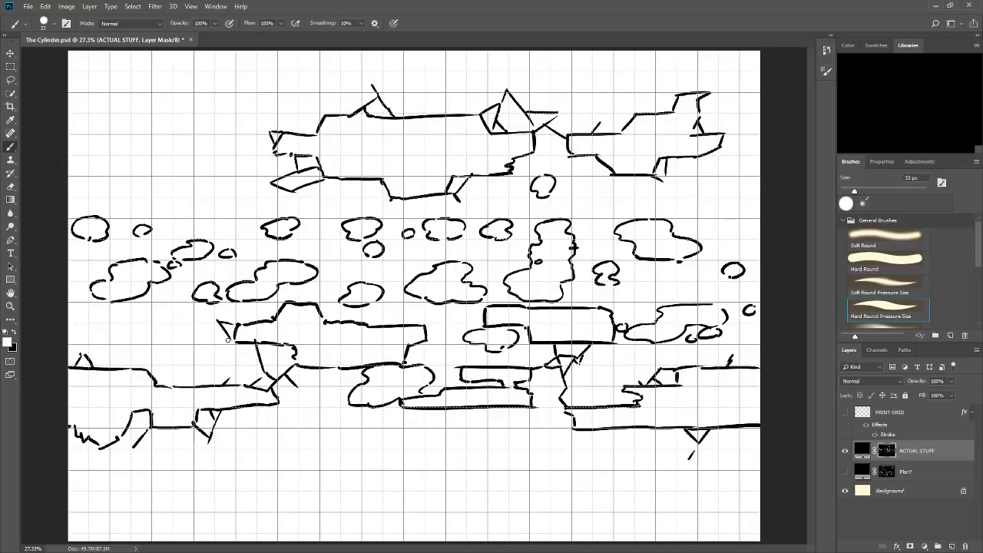
mouse_move(228, 338)
mouse_down()
mouse_move(197, 346)
mouse_move(224, 363)
mouse_move(235, 357)
mouse_move(230, 341)
mouse_move(197, 357)
mouse_move(248, 365)
mouse_move(222, 367)
mouse_move(245, 345)
mouse_up()
key(ctrl+z)
Review the Plan? sketch on its own, and return to the ACTUAL STUFF layer mask with the sketch hidden.
click(845, 450)
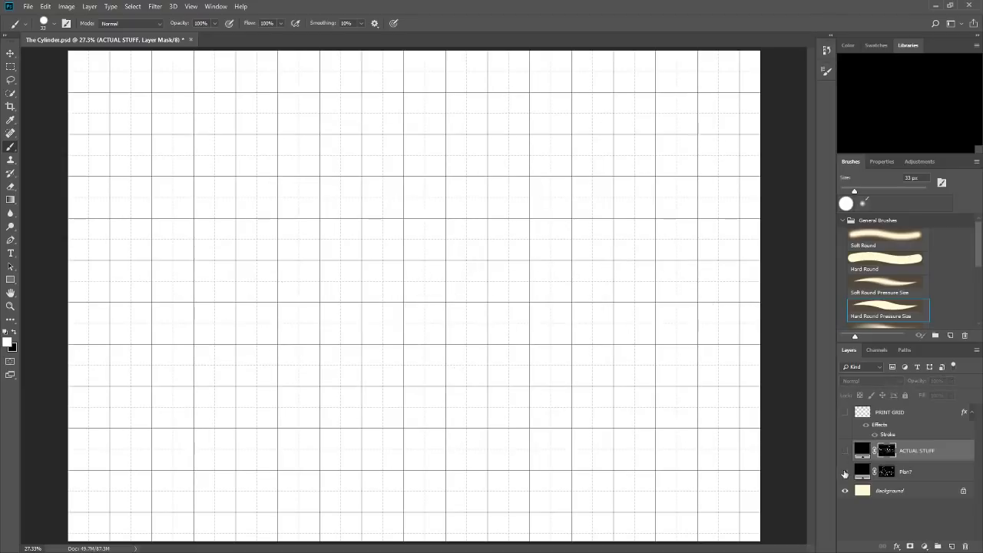
click(844, 470)
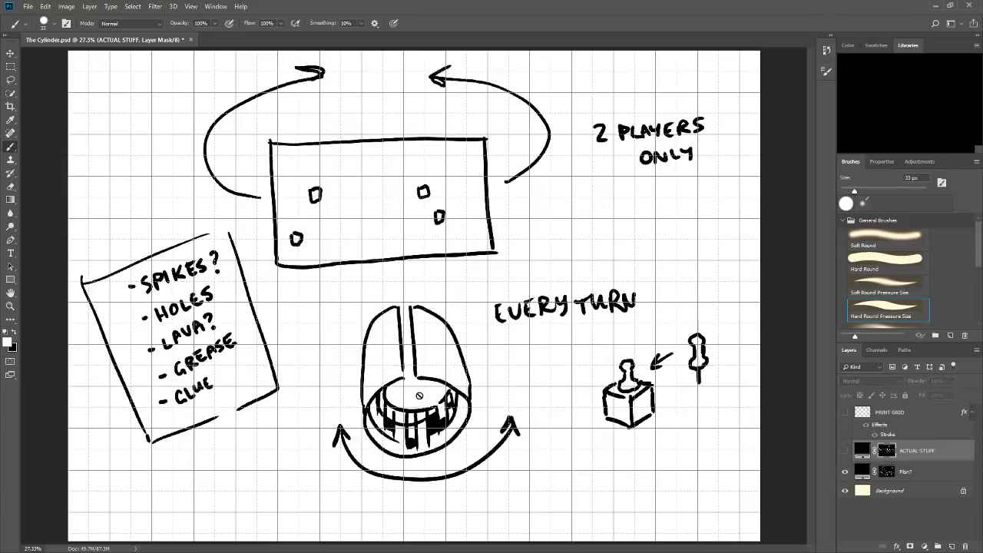
click(880, 472)
mouse_move(416, 396)
mouse_down()
mouse_move(410, 434)
mouse_move(399, 405)
mouse_move(430, 395)
mouse_move(437, 418)
mouse_up()
key(ctrl+z)
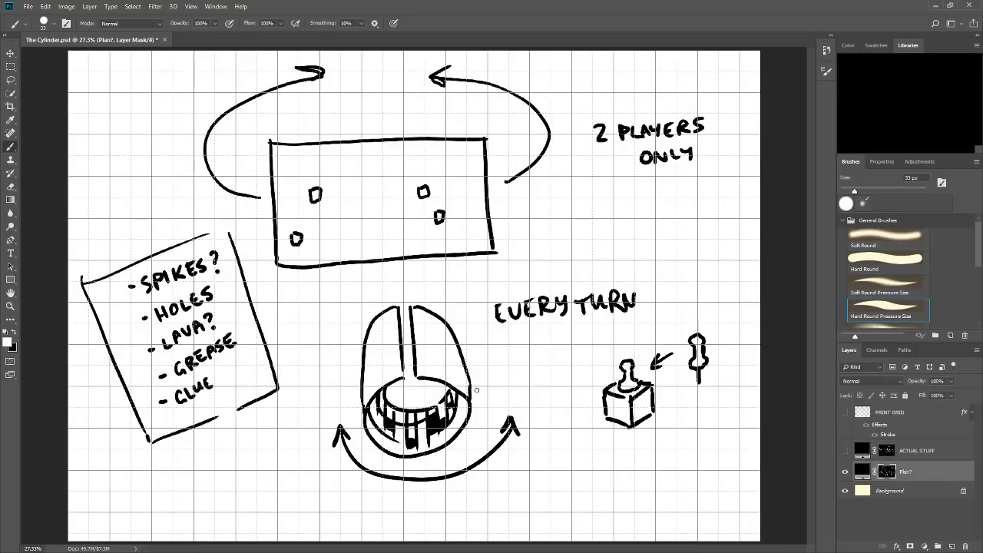
click(845, 450)
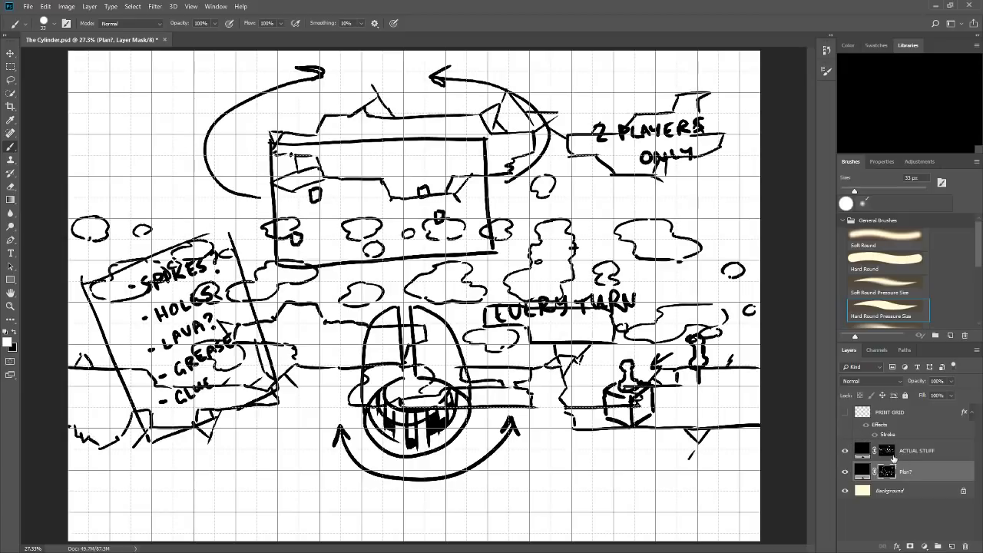
click(897, 450)
click(846, 470)
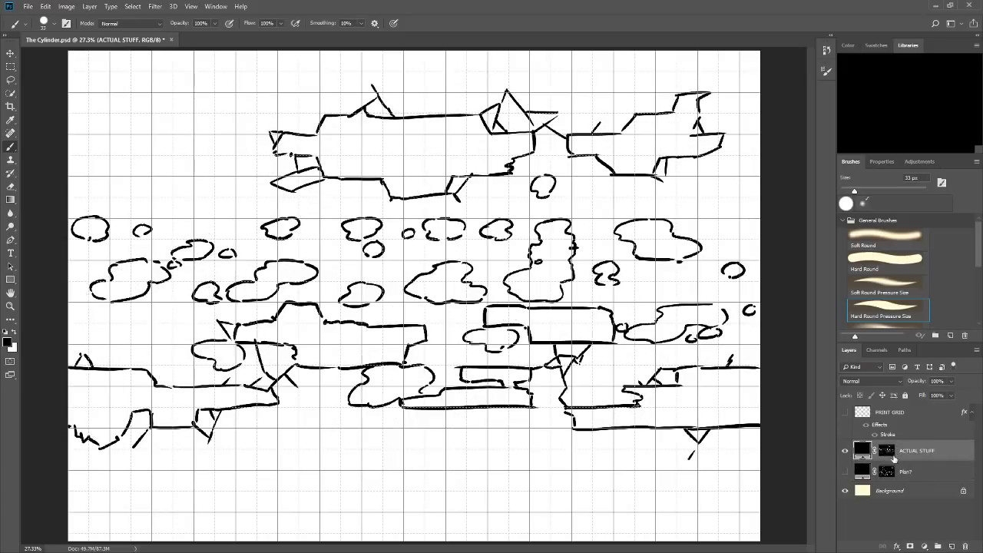
click(887, 450)
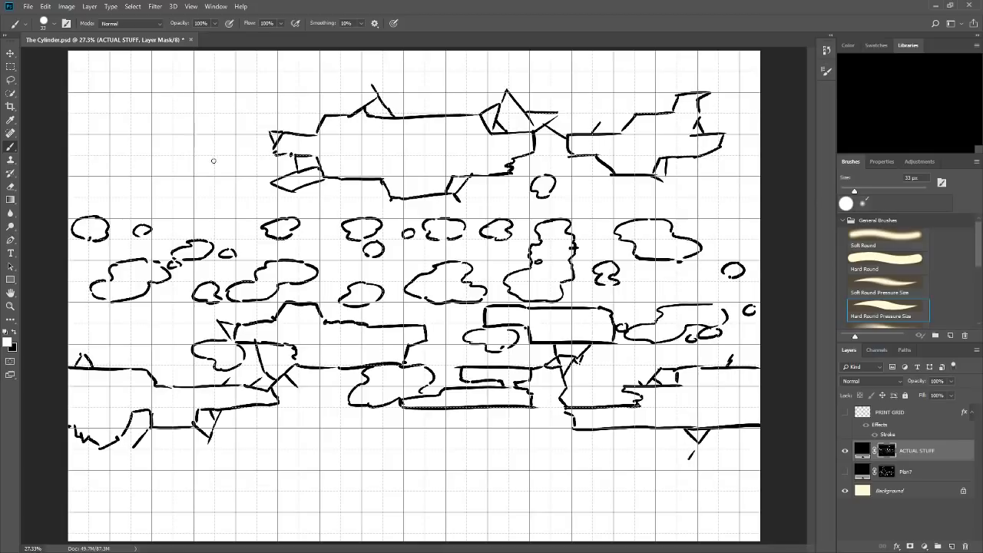
mouse_move(204, 158)
mouse_down()
mouse_move(197, 166)
mouse_move(219, 165)
mouse_up()
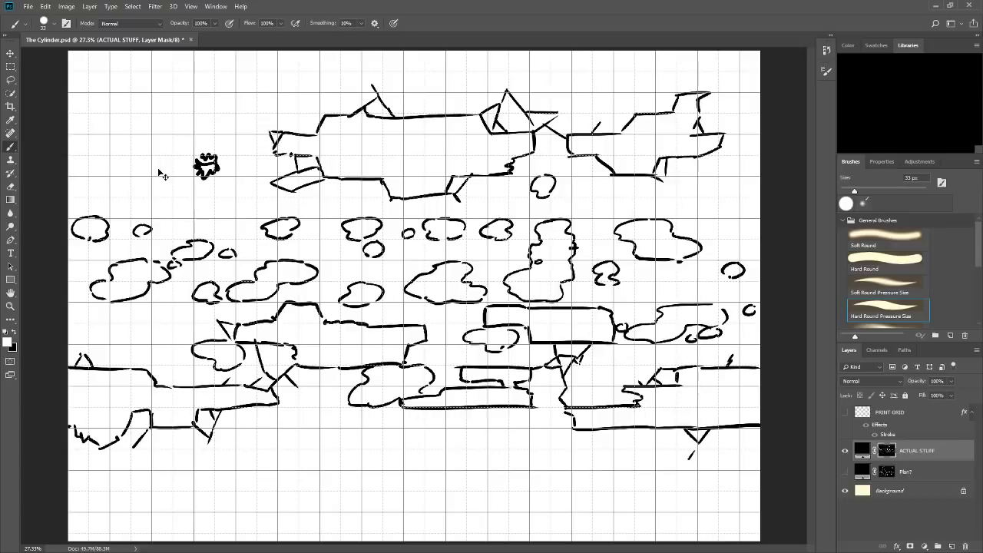
drag(164, 178, 163, 192)
key(ctrl+z)
key(ctrl+z)
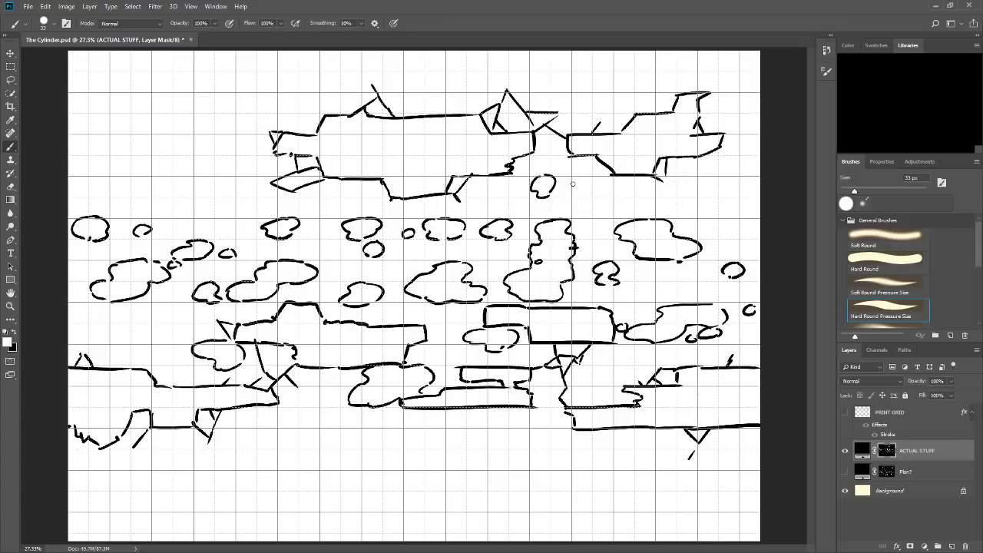
Add a small blob beside the topmost one, a large and a small blob under the right platform, and one below the left ledge's tip.
drag(569, 185, 569, 192)
drag(561, 429, 525, 468)
mouse_move(558, 431)
mouse_down()
mouse_move(593, 465)
mouse_move(562, 479)
mouse_move(536, 471)
mouse_up()
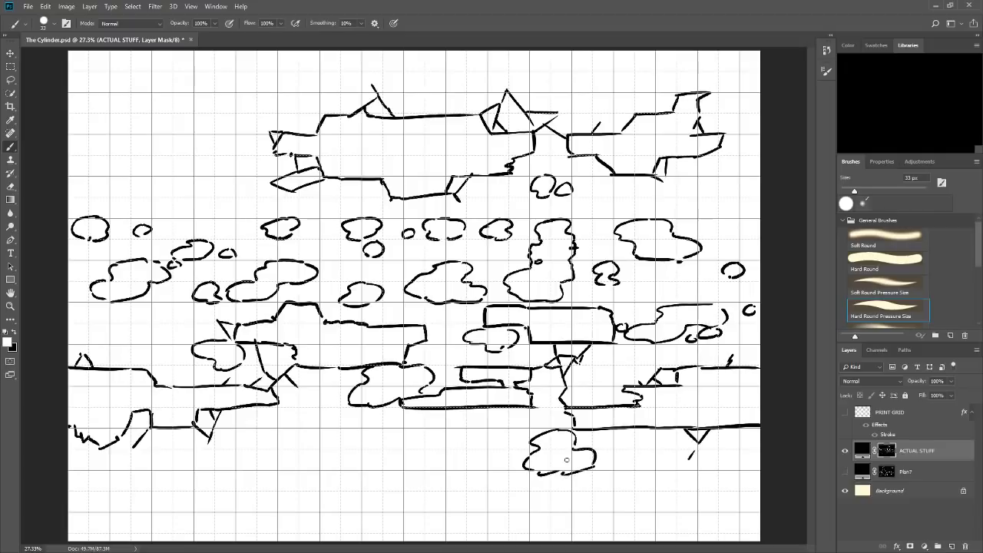
drag(628, 450, 616, 467)
mouse_move(632, 451)
mouse_down()
mouse_move(638, 462)
mouse_move(626, 469)
mouse_up()
mouse_move(298, 406)
mouse_down()
mouse_move(280, 424)
mouse_move(319, 443)
mouse_move(298, 447)
mouse_move(315, 423)
mouse_move(295, 410)
mouse_move(319, 441)
mouse_up()
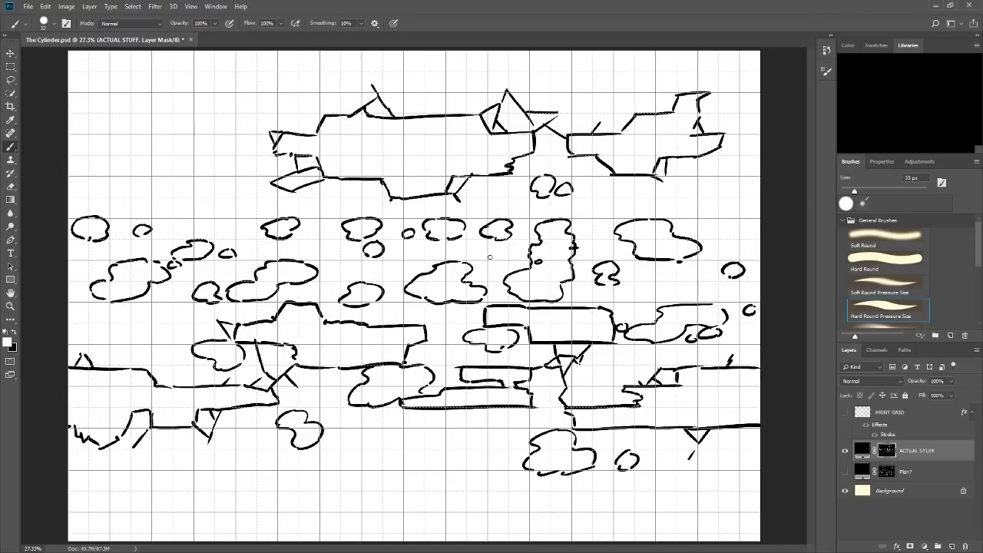
Draw four small hatched rectangles, two left of the large upper platform and two below the smaller upper-right platform.
mouse_move(174, 155)
mouse_down()
mouse_move(174, 172)
mouse_move(214, 173)
mouse_move(217, 154)
mouse_move(181, 173)
mouse_move(216, 169)
mouse_up()
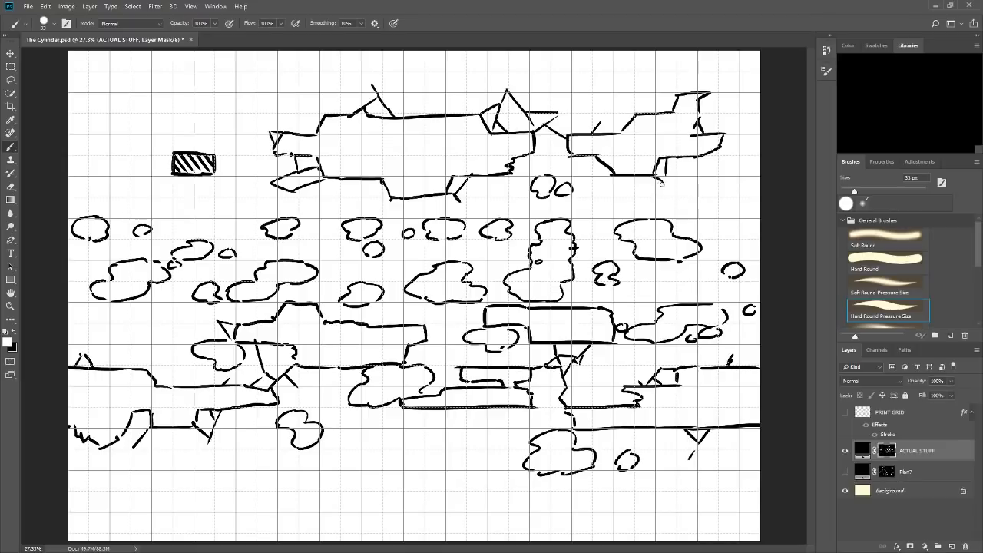
mouse_move(658, 176)
mouse_down()
mouse_move(659, 193)
mouse_move(700, 175)
mouse_move(699, 198)
mouse_move(666, 179)
mouse_move(694, 175)
mouse_move(696, 185)
mouse_up()
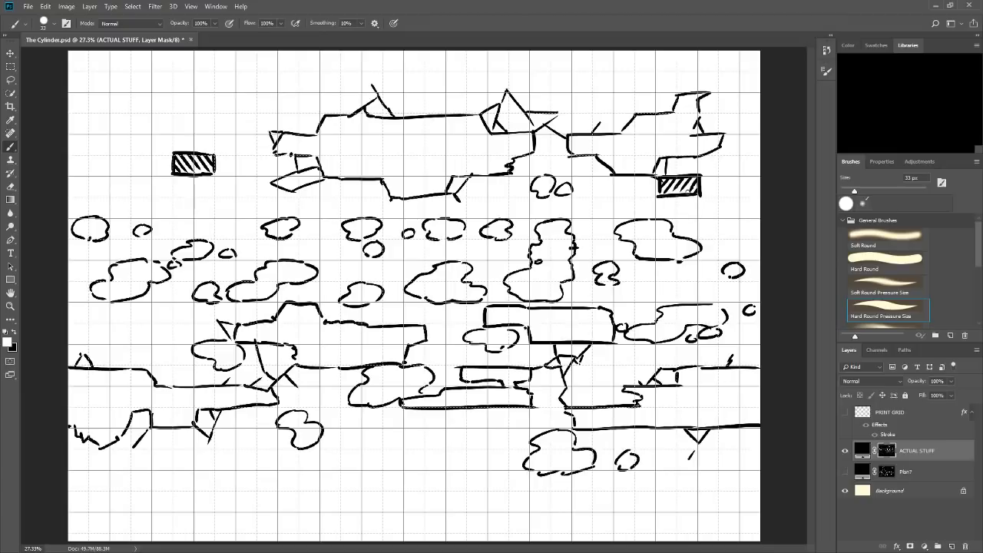
mouse_move(594, 198)
mouse_down()
mouse_move(594, 218)
mouse_move(633, 217)
mouse_move(635, 199)
mouse_move(633, 217)
mouse_up()
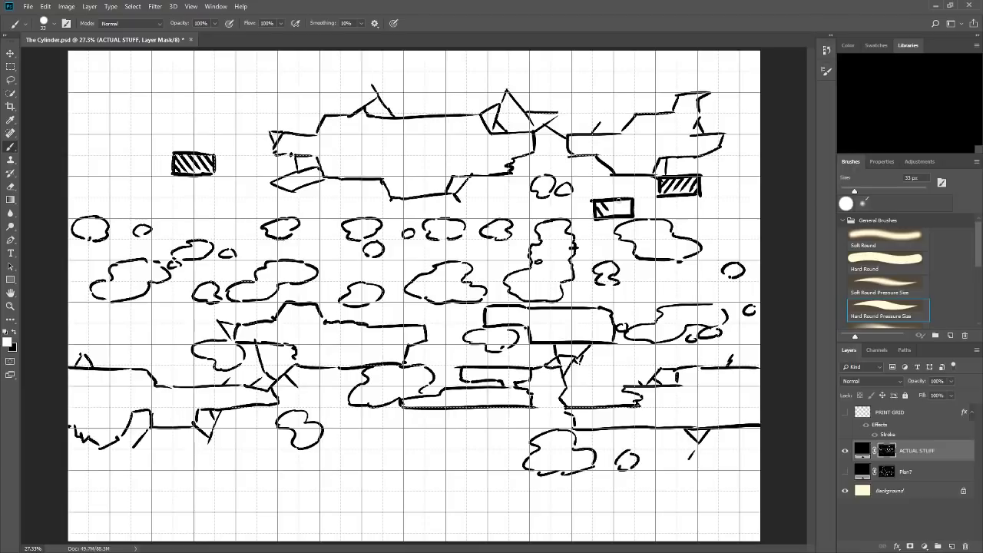
drag(600, 202, 613, 215)
drag(611, 201, 632, 215)
mouse_move(214, 114)
mouse_down()
mouse_move(215, 132)
mouse_move(257, 132)
mouse_move(258, 113)
mouse_move(221, 114)
mouse_move(250, 113)
mouse_up()
drag(242, 131, 257, 116)
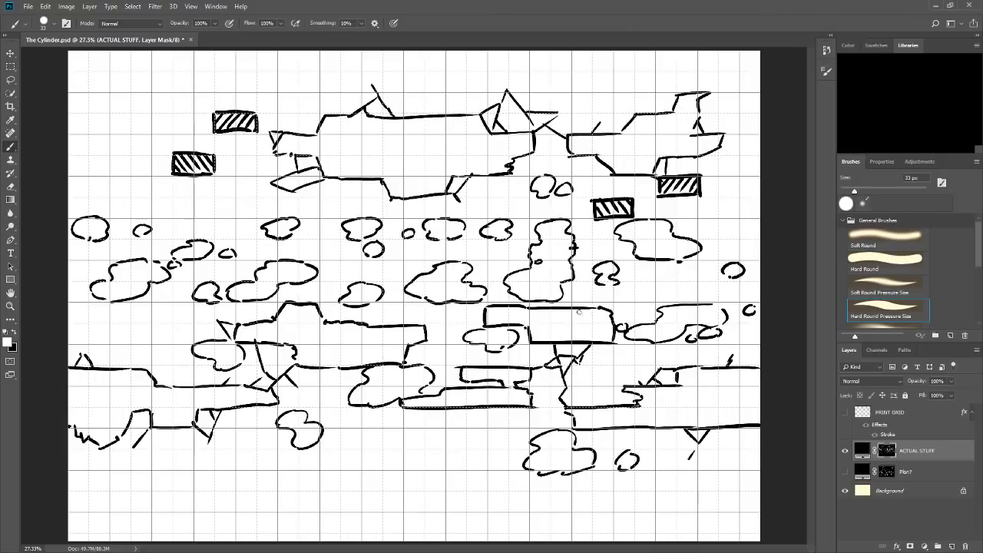
Draw a hatched rectangle in the empty area below the low central platform.
mouse_move(359, 450)
mouse_down()
mouse_move(361, 475)
mouse_move(362, 466)
mouse_move(405, 453)
mouse_move(406, 472)
mouse_move(406, 450)
mouse_move(379, 468)
mouse_up()
key(ctrl+z)
key(ctrl+z)
mouse_move(372, 450)
mouse_down()
mouse_move(386, 469)
mouse_move(401, 468)
mouse_up()
drag(396, 451, 403, 460)
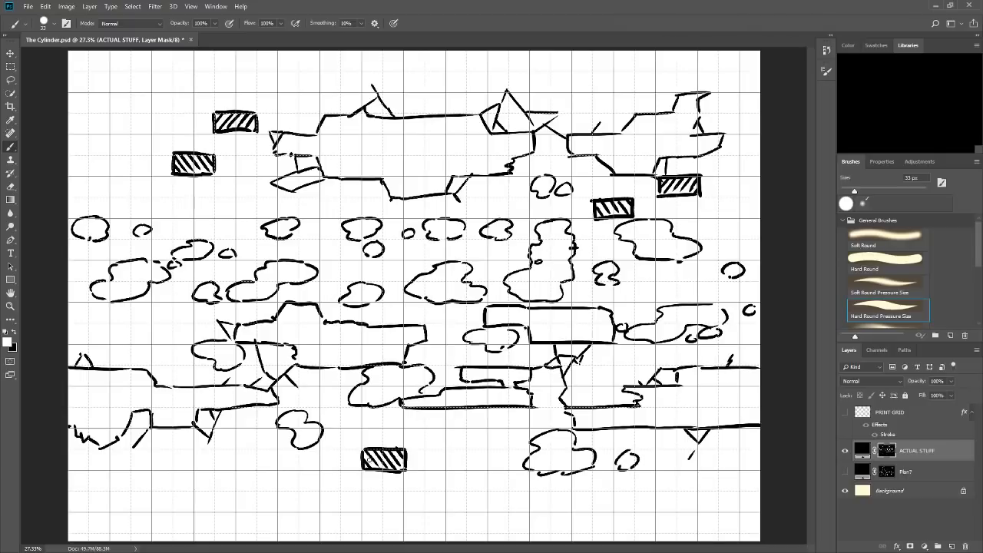
Draw a small hatched rectangle under the lower-left ledge and a curved blob adjoining the right side of the low central hatched rectangle.
mouse_move(214, 431)
mouse_down()
mouse_move(257, 450)
mouse_move(238, 448)
mouse_move(238, 424)
mouse_move(212, 423)
mouse_move(216, 443)
mouse_move(243, 426)
mouse_up()
mouse_move(235, 447)
mouse_down()
mouse_move(256, 427)
mouse_move(245, 450)
mouse_up()
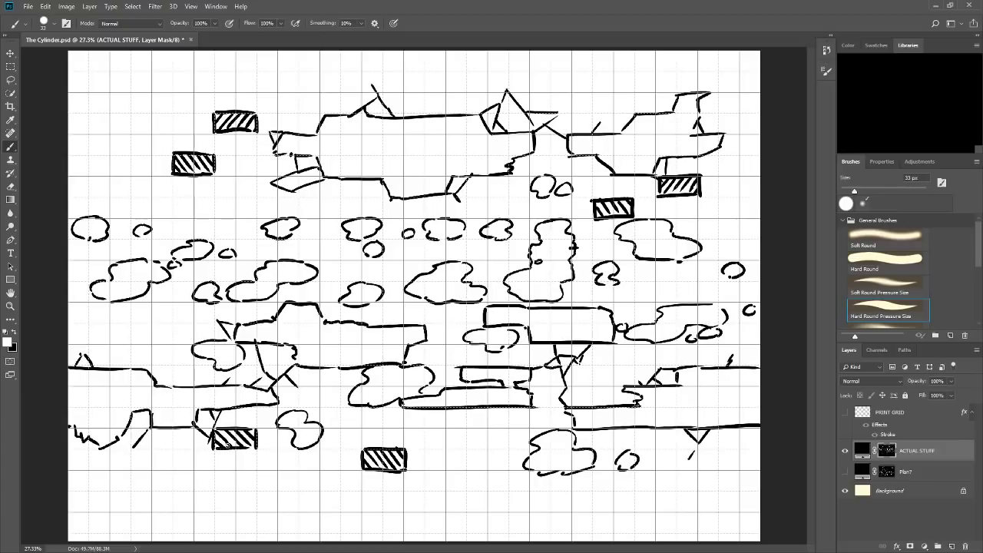
mouse_move(402, 444)
mouse_down()
mouse_move(444, 437)
mouse_move(410, 432)
mouse_move(463, 442)
mouse_move(450, 435)
mouse_move(447, 472)
mouse_move(428, 453)
mouse_up()
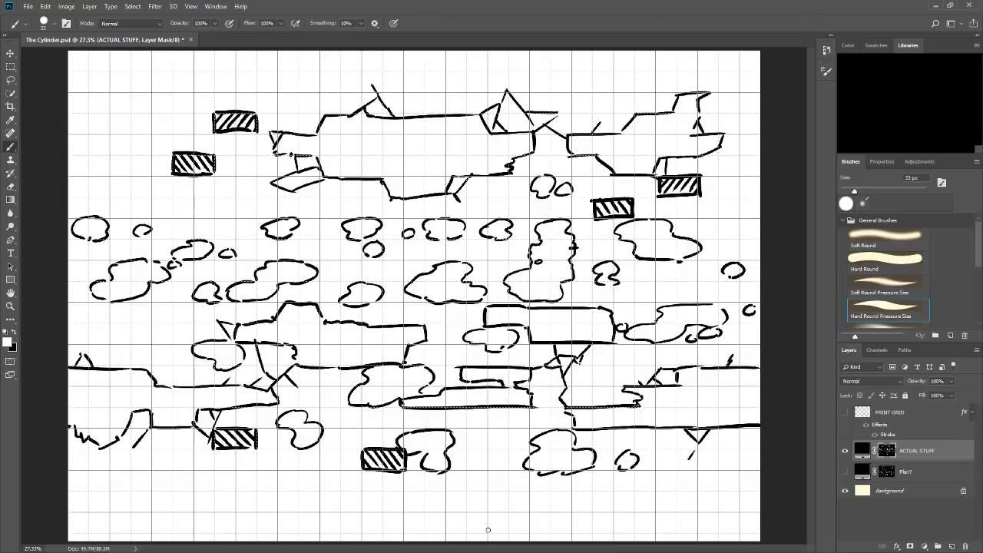
Outline a low stepped platform directly beneath the large blob near the map's bottom edge.
drag(482, 530, 496, 536)
key(ctrl+z)
mouse_move(465, 494)
mouse_down()
mouse_move(517, 471)
mouse_move(507, 473)
mouse_move(551, 476)
mouse_move(501, 476)
mouse_move(579, 477)
mouse_move(552, 476)
mouse_move(558, 487)
mouse_move(585, 487)
mouse_move(576, 489)
mouse_move(578, 509)
mouse_move(467, 508)
mouse_up()
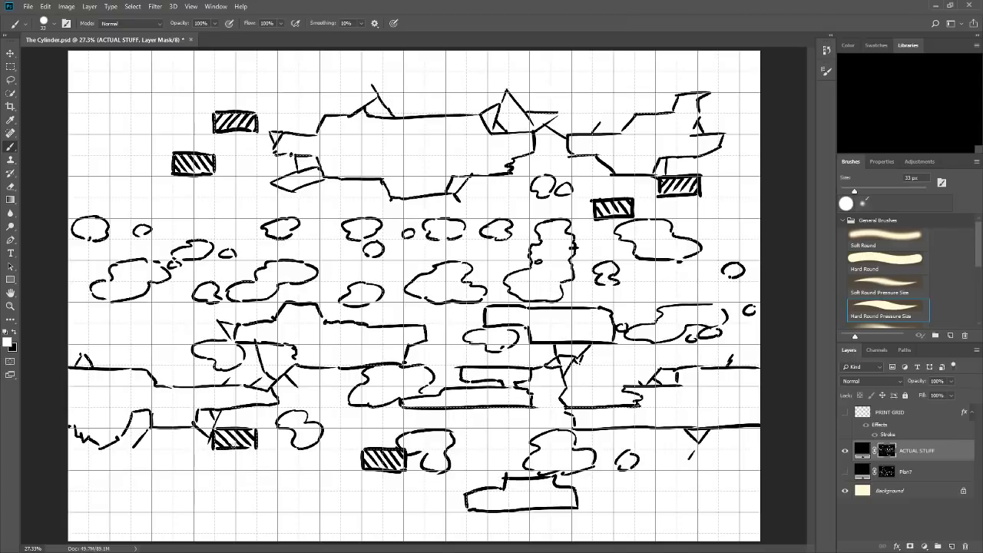
Outline a stepped platform beneath the lower-left hatched rectangle, and add spike strokes along its left side and the ledge above.
mouse_move(215, 445)
mouse_down()
mouse_move(267, 476)
mouse_move(193, 468)
mouse_move(243, 470)
mouse_move(252, 482)
mouse_move(232, 472)
mouse_move(245, 507)
mouse_move(301, 509)
mouse_up()
mouse_move(257, 450)
mouse_down()
mouse_move(278, 469)
mouse_move(325, 476)
mouse_move(302, 508)
mouse_up()
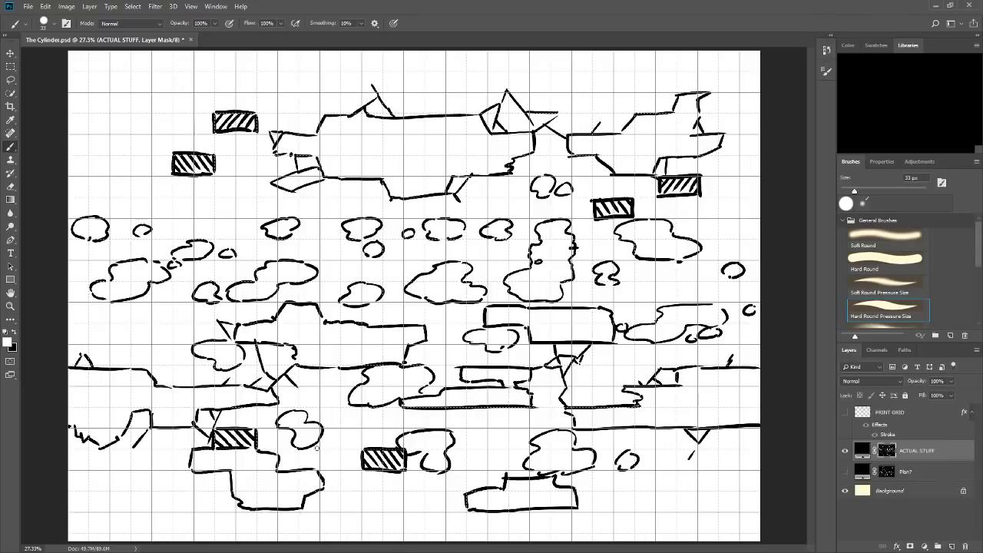
drag(233, 497, 224, 507)
drag(215, 472, 230, 493)
drag(184, 432, 192, 447)
drag(109, 117, 109, 131)
key(ctrl+z)
mouse_move(406, 148)
mouse_down()
mouse_move(427, 167)
mouse_move(428, 146)
mouse_up()
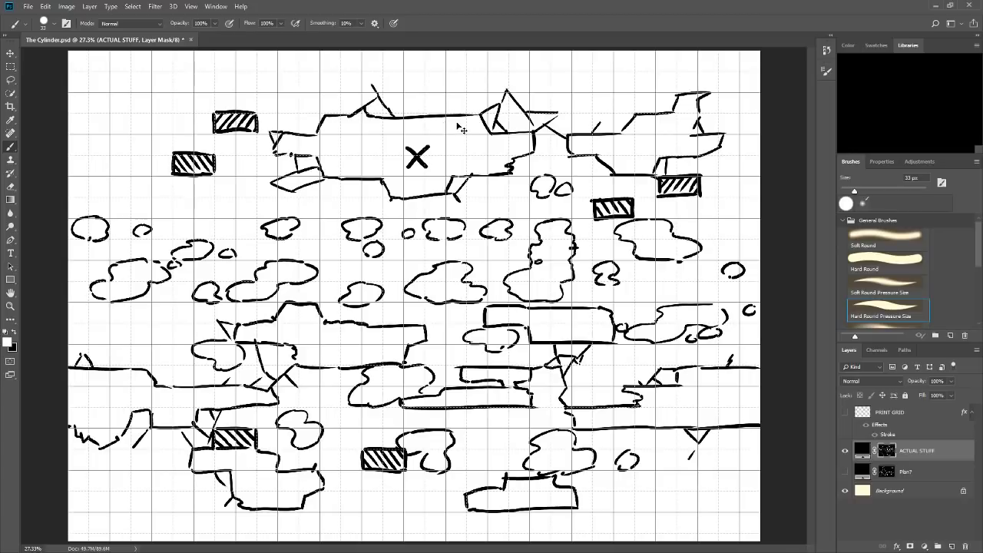
key(ctrl+z)
key(ctrl+z)
key(ctrl+alt+z)
key(ctrl+alt+z)
drag(102, 163, 731, 157)
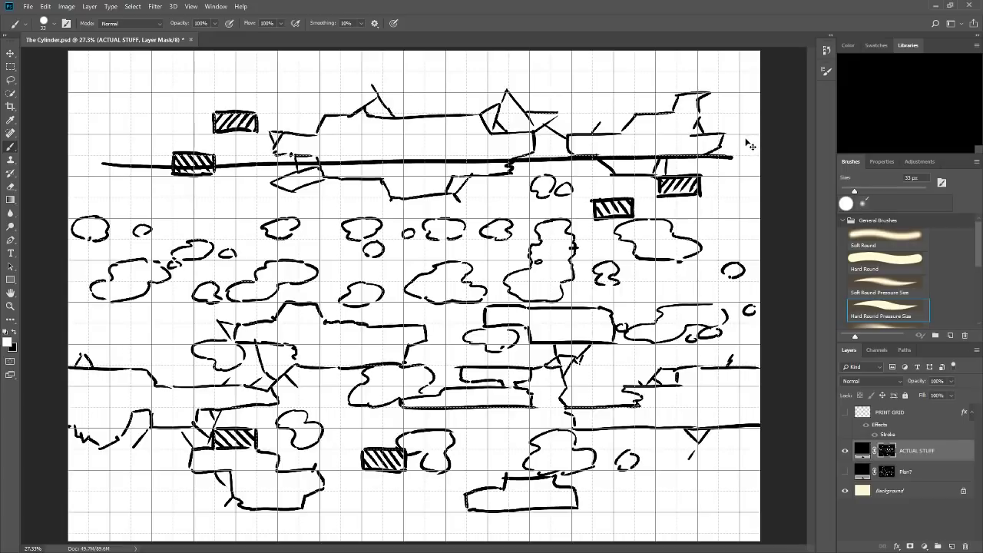
key(ctrl+z)
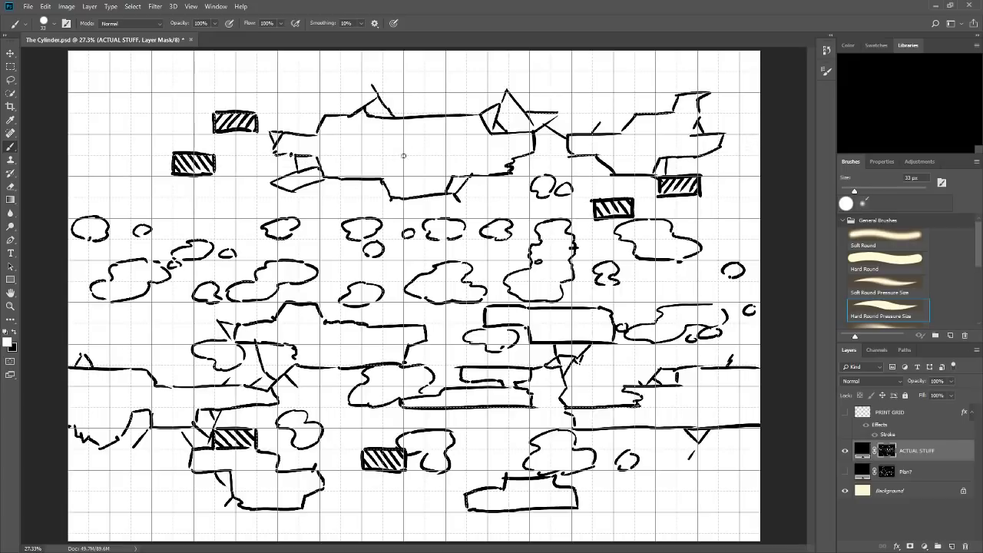
Show only the Plan? sketch, and on its mask draw an arrow from the rectangle to the cylinder and a small circle on the cylinder's wall.
click(845, 452)
click(844, 471)
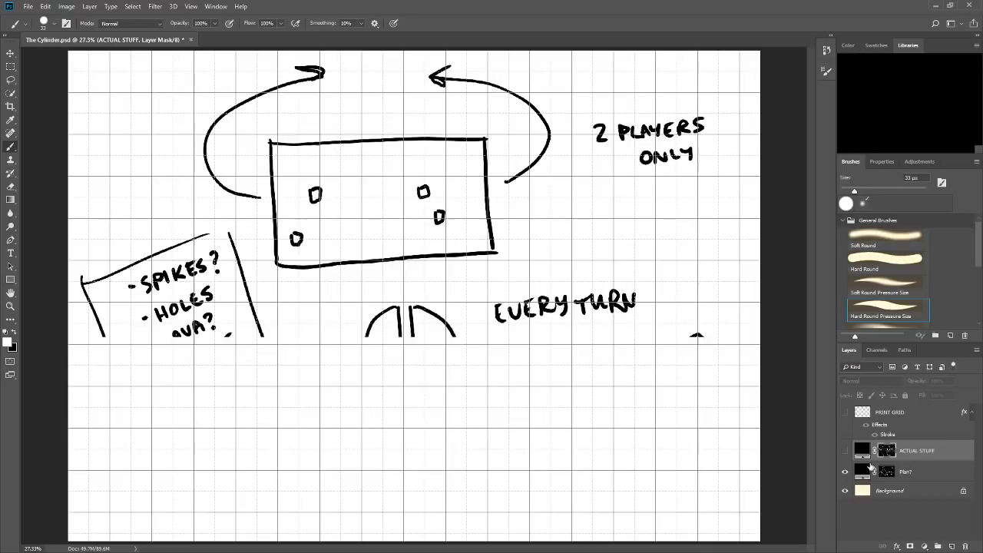
click(874, 474)
drag(434, 264, 435, 301)
drag(429, 288, 442, 290)
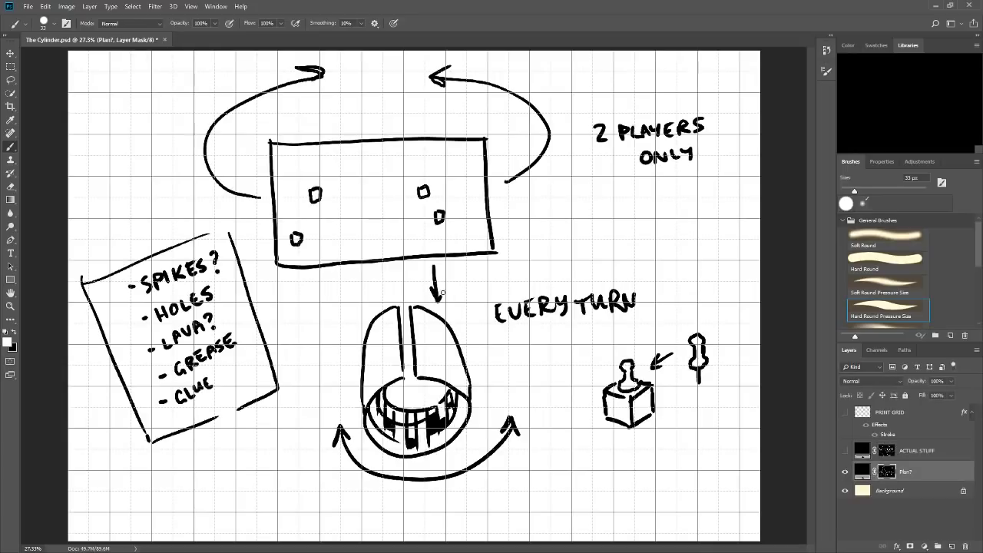
mouse_move(432, 334)
mouse_down()
mouse_move(442, 348)
mouse_move(433, 335)
mouse_up()
drag(436, 298, 438, 343)
mouse_move(438, 381)
mouse_down()
mouse_move(438, 398)
mouse_move(442, 391)
mouse_up()
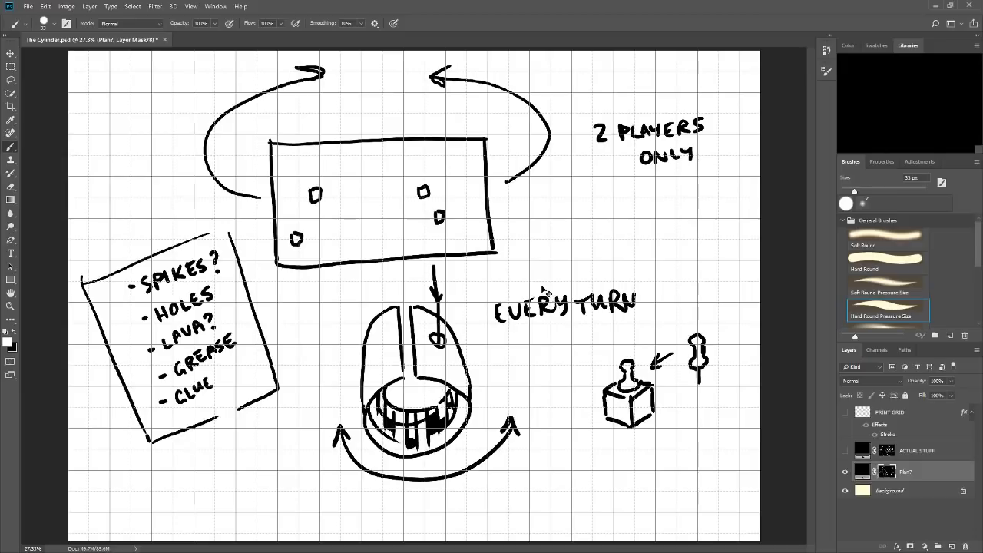
Return to the ACTUAL STUFF layer mask with Plan? hidden, and draw spikes between the two upper-left hatched rectangles.
click(845, 451)
click(887, 451)
click(845, 471)
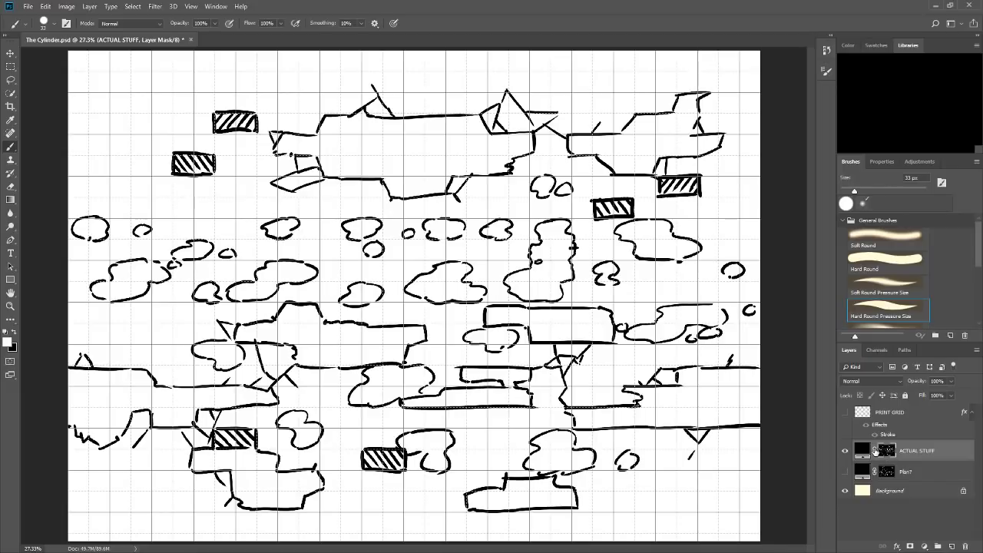
mouse_move(212, 150)
mouse_down()
mouse_move(231, 132)
mouse_move(238, 142)
mouse_move(210, 148)
mouse_move(182, 152)
mouse_up()
drag(213, 152, 232, 158)
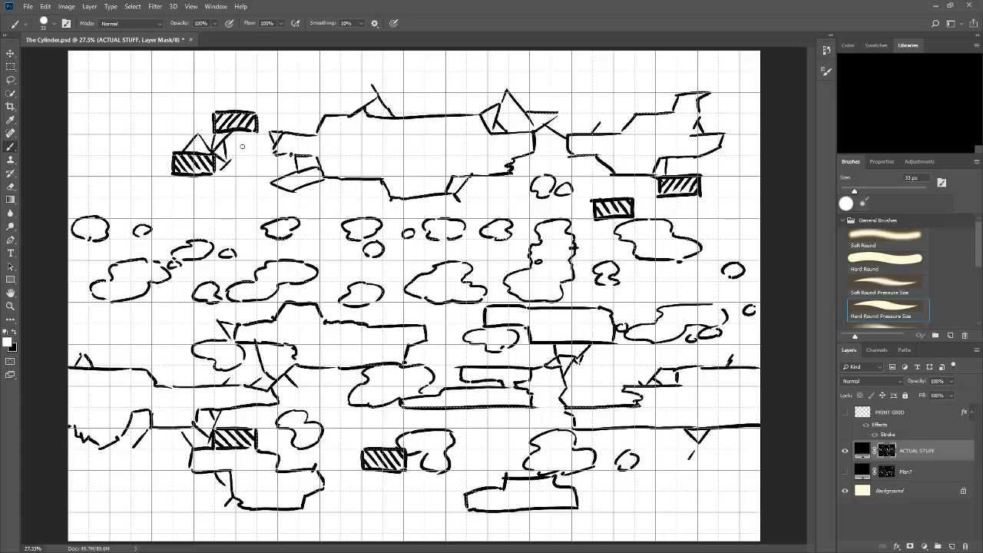
drag(193, 123, 198, 134)
Add spikes to the large upper platform's left side, and outline a small platform with crossed spikes at the map's far left.
drag(300, 134, 311, 117)
mouse_move(312, 118)
mouse_down()
mouse_move(335, 119)
mouse_move(312, 117)
mouse_up()
drag(74, 177, 113, 176)
mouse_move(114, 154)
mouse_down()
mouse_move(131, 151)
mouse_move(91, 129)
mouse_move(87, 153)
mouse_move(69, 164)
mouse_move(74, 176)
mouse_move(133, 170)
mouse_move(136, 188)
mouse_up()
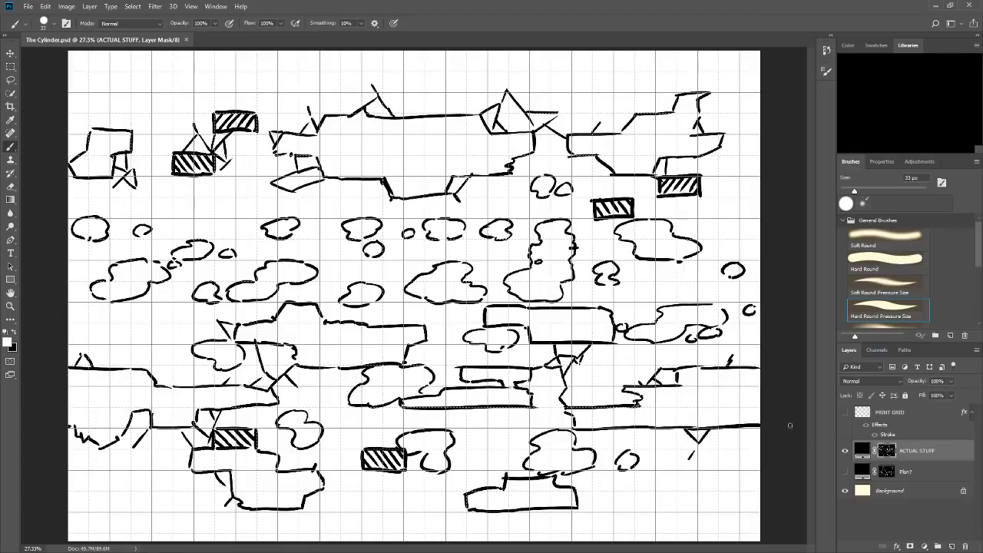
Add spikes to the lower-right platform's jagged end, the left ledge's step and the hollow under the left ledge.
drag(625, 388, 640, 400)
mouse_move(145, 367)
mouse_down()
mouse_move(160, 362)
mouse_move(192, 384)
mouse_up()
drag(122, 436, 131, 447)
drag(185, 375, 184, 385)
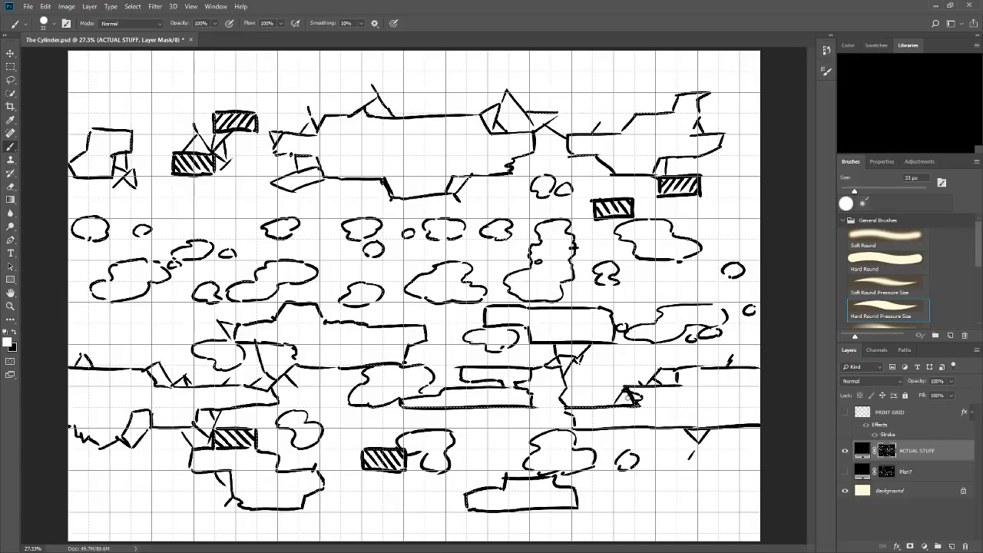
mouse_move(603, 390)
mouse_down()
mouse_move(612, 403)
mouse_move(605, 393)
mouse_up()
Draw a large and a small blob above the upper-right platform, and another such pair above the small far-left platform.
mouse_move(618, 55)
mouse_down()
mouse_move(596, 60)
mouse_move(574, 92)
mouse_move(607, 95)
mouse_move(614, 80)
mouse_move(634, 86)
mouse_move(654, 60)
mouse_move(620, 54)
mouse_up()
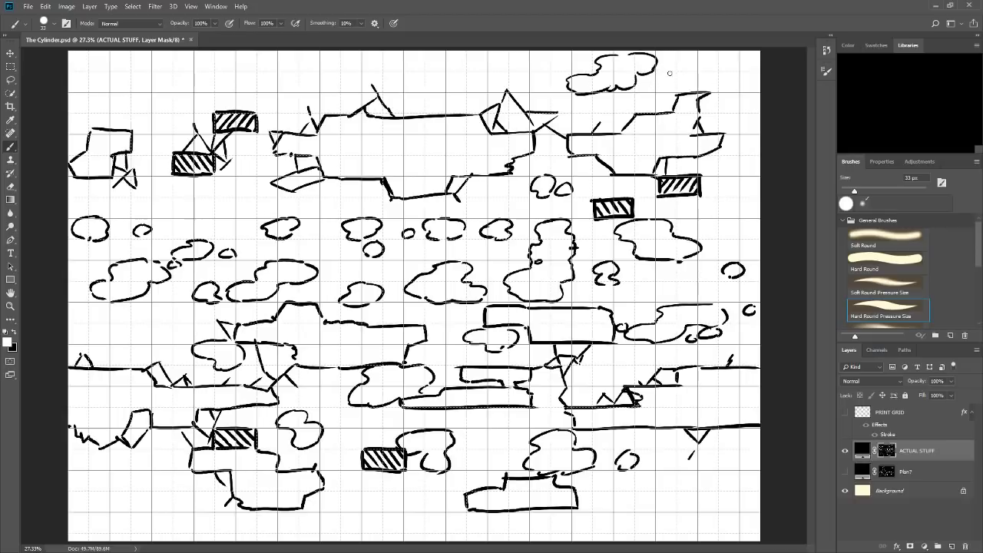
mouse_move(668, 74)
mouse_down()
mouse_move(665, 89)
mouse_move(674, 77)
mouse_up()
mouse_move(164, 73)
mouse_down()
mouse_move(157, 87)
mouse_move(169, 87)
mouse_move(178, 74)
mouse_move(170, 70)
mouse_move(110, 82)
mouse_up()
drag(100, 109, 123, 108)
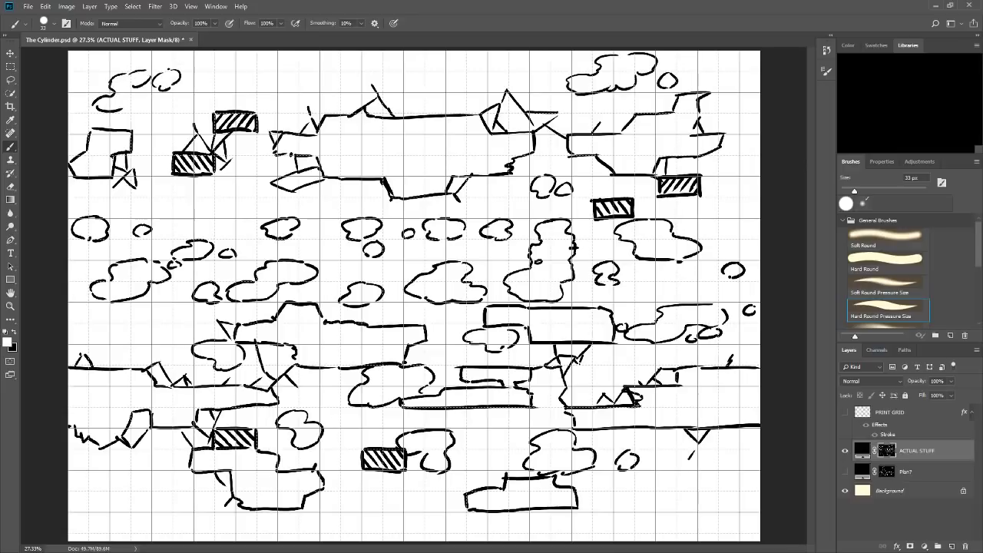
mouse_move(147, 73)
mouse_down()
mouse_move(145, 106)
mouse_move(149, 98)
mouse_up()
mouse_move(418, 529)
mouse_down()
mouse_move(411, 78)
mouse_move(439, 89)
mouse_up()
key(ctrl+z)
mouse_move(163, 519)
mouse_down()
mouse_move(164, 463)
mouse_move(206, 424)
mouse_move(279, 409)
mouse_move(311, 387)
mouse_move(412, 389)
mouse_move(447, 322)
mouse_move(513, 298)
mouse_move(533, 225)
mouse_move(579, 203)
mouse_move(584, 170)
mouse_move(557, 156)
mouse_move(565, 125)
mouse_move(623, 117)
mouse_move(684, 60)
mouse_up()
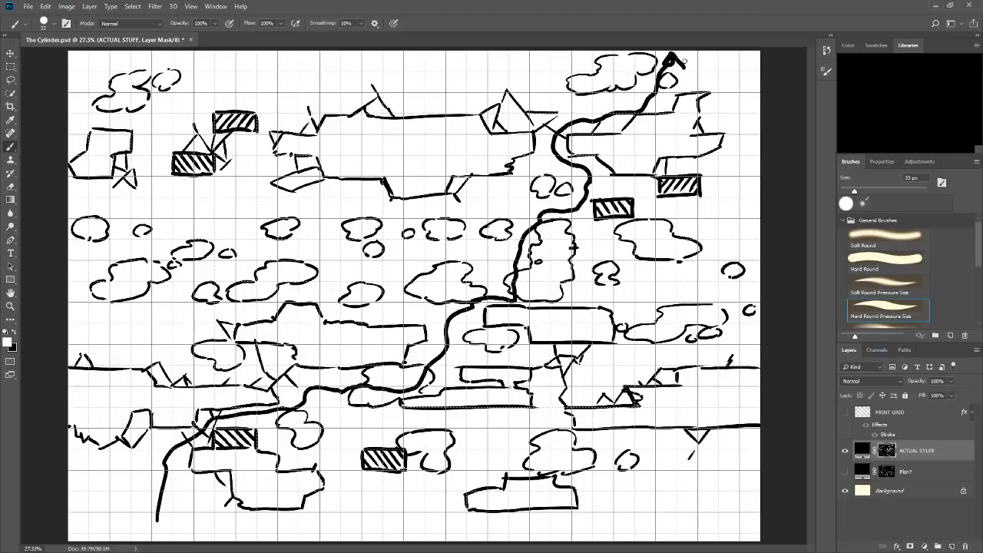
key(ctrl+z)
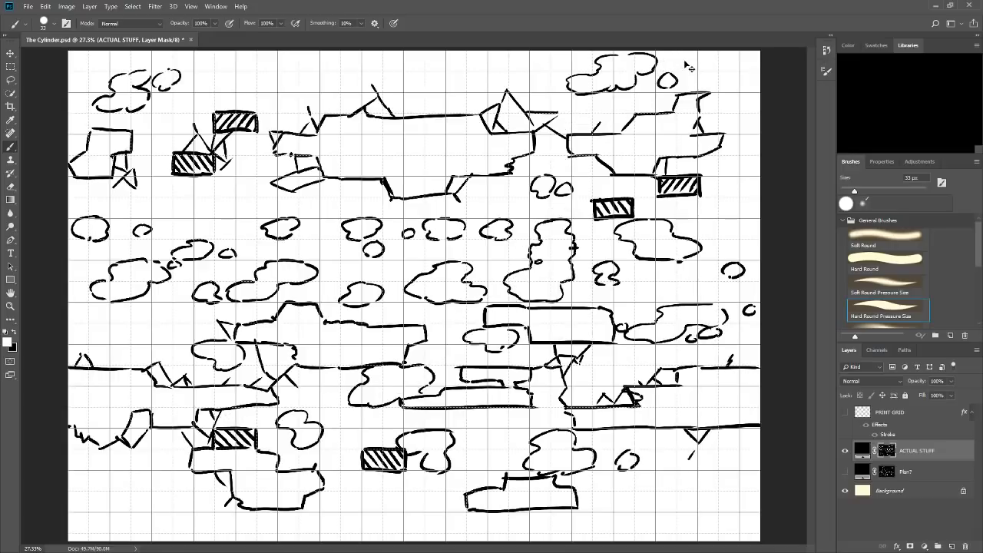
Review the Plan? sketch on its own, compare it with the map, and return to the ACTUAL STUFF layer mask.
click(845, 450)
click(844, 472)
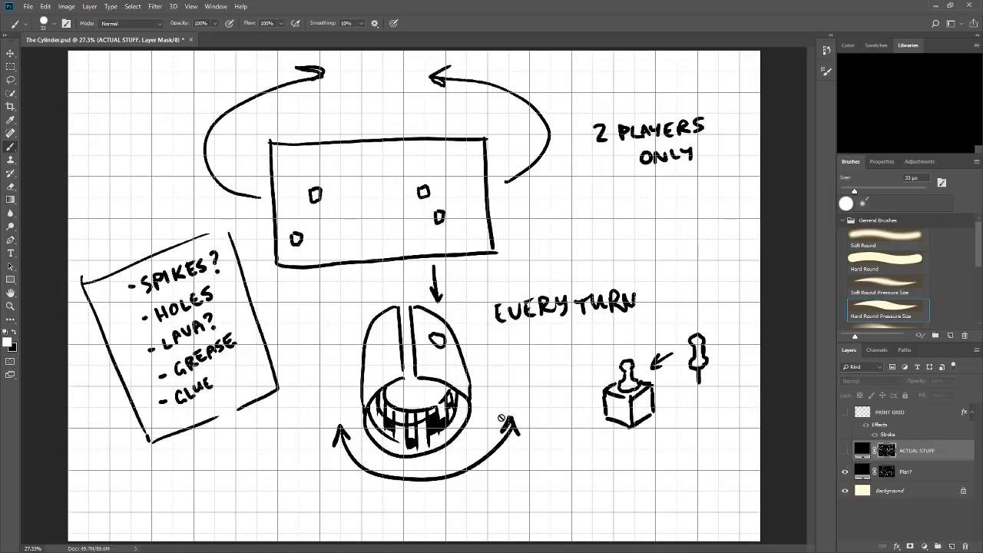
click(885, 475)
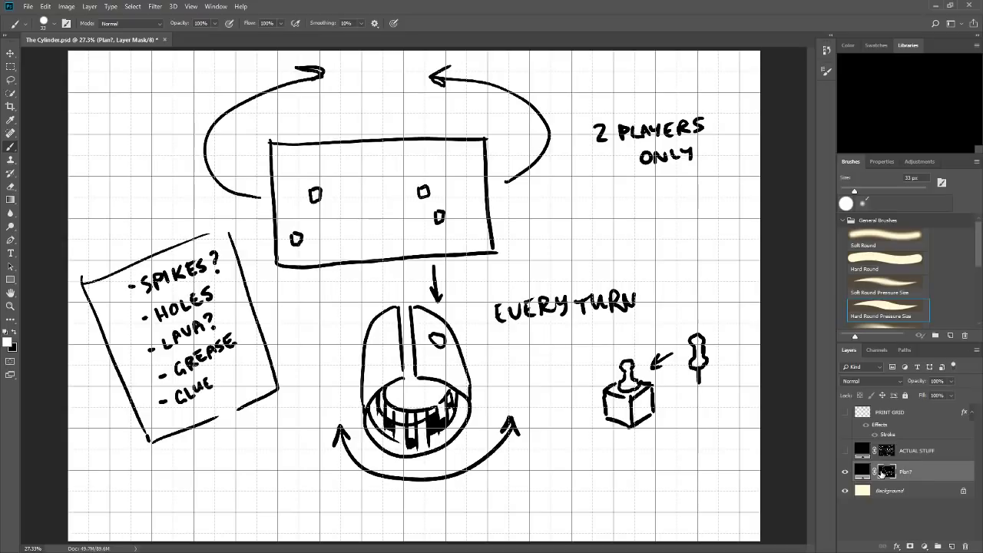
click(844, 450)
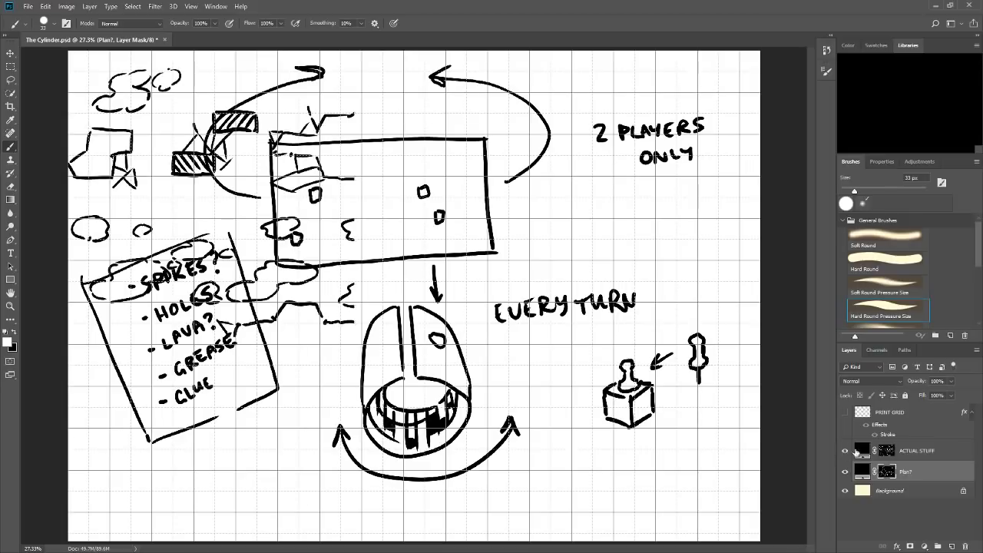
click(845, 471)
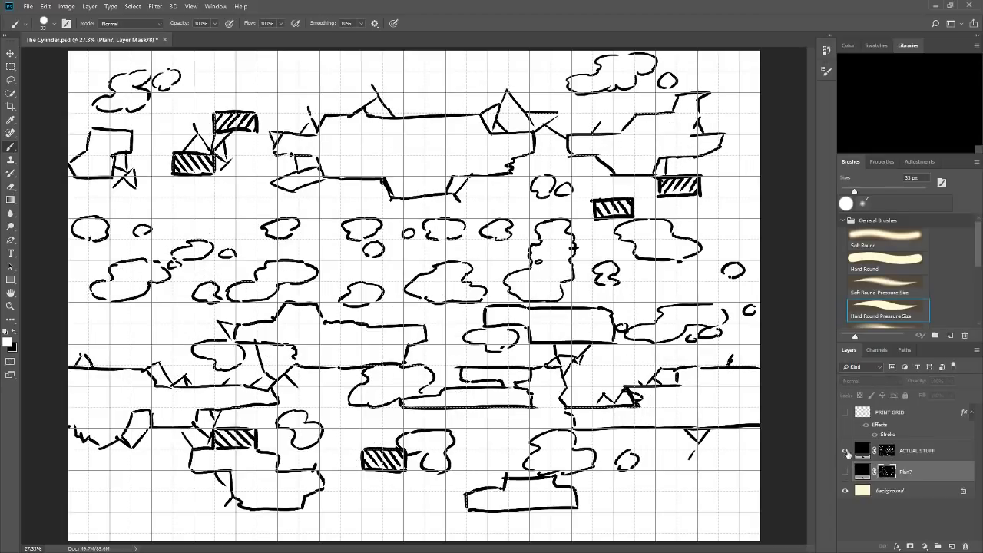
click(844, 450)
click(845, 450)
click(898, 451)
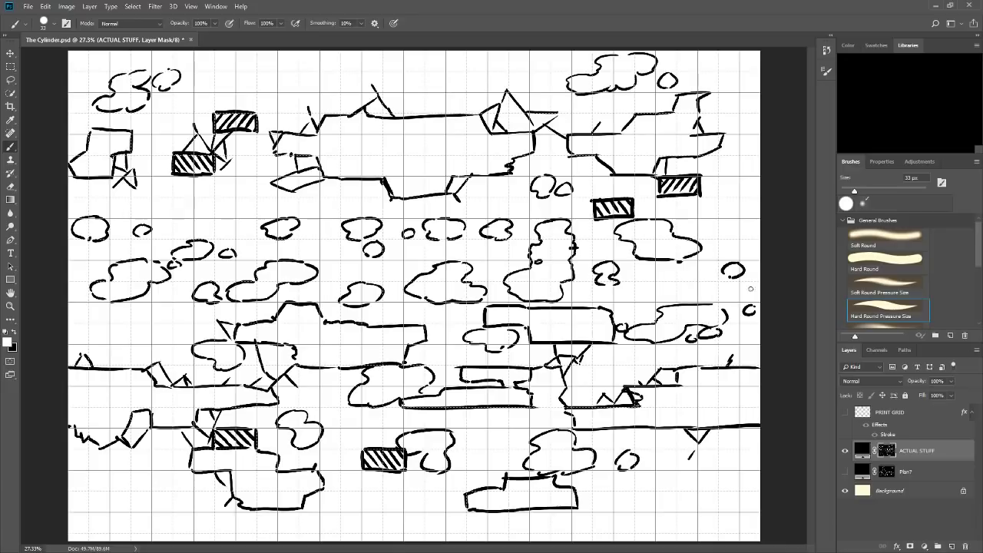
click(845, 452)
click(845, 471)
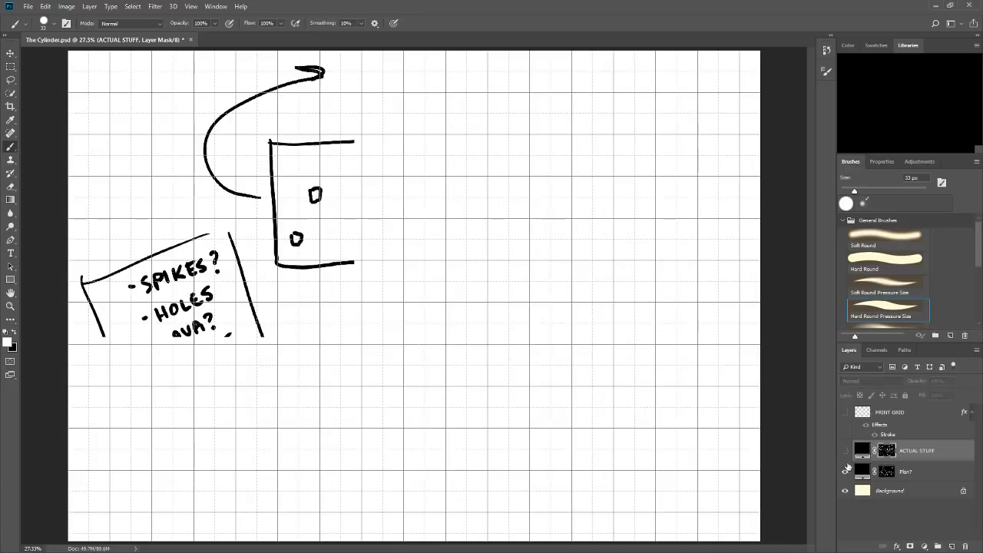
click(904, 471)
mouse_move(470, 440)
mouse_down()
mouse_move(498, 377)
mouse_move(461, 339)
mouse_move(443, 340)
mouse_up()
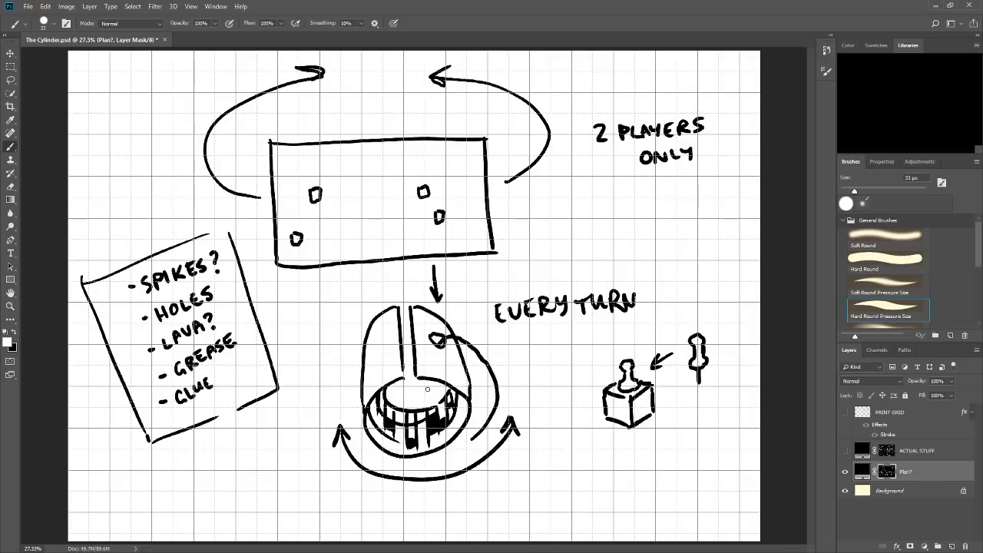
mouse_move(427, 383)
mouse_down()
mouse_move(419, 391)
mouse_move(431, 395)
mouse_up()
key(ctrl+z)
key(ctrl+z)
key(ctrl+alt+z)
key(ctrl+alt+z)
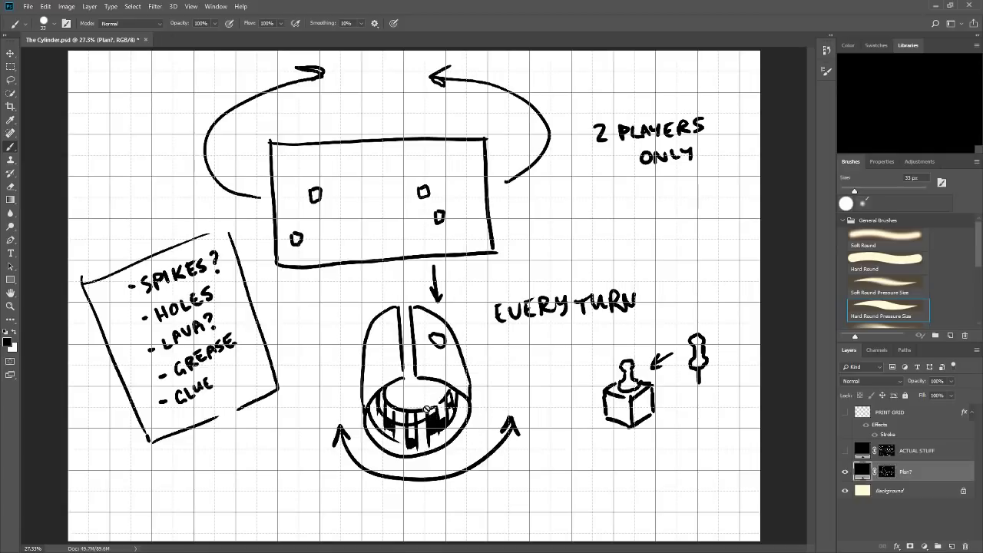
click(846, 451)
click(845, 471)
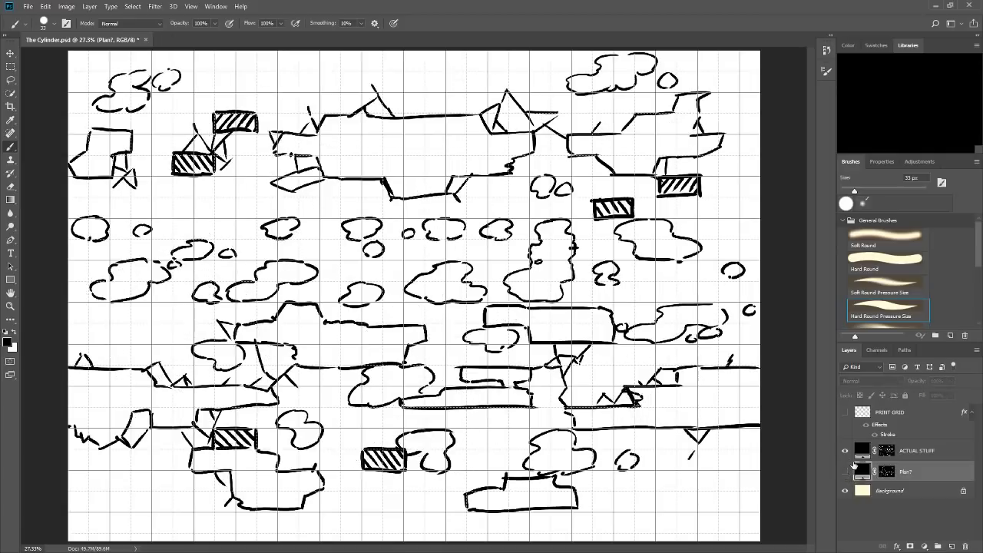
click(887, 451)
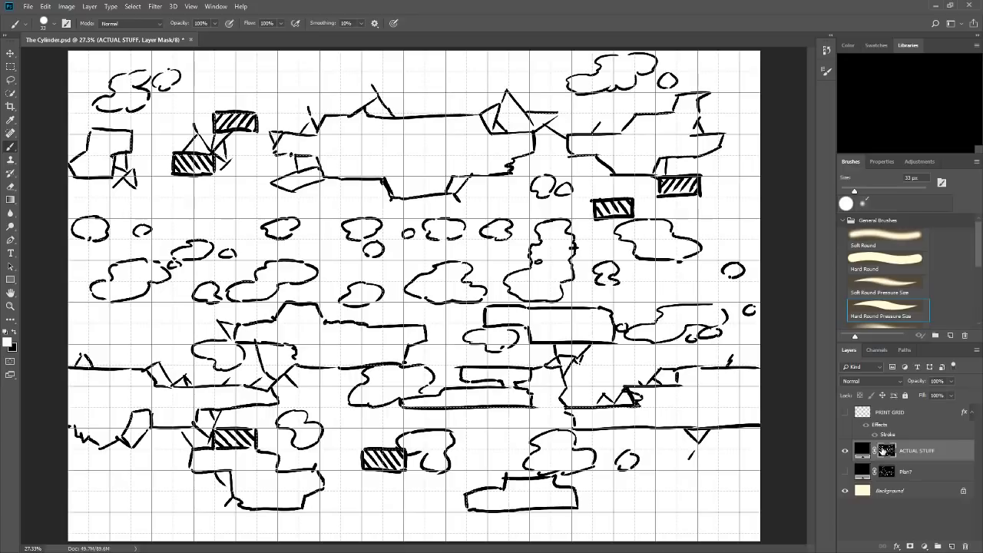
Show only the Plan? sketch and make its layer mask the painting target.
click(845, 450)
click(845, 471)
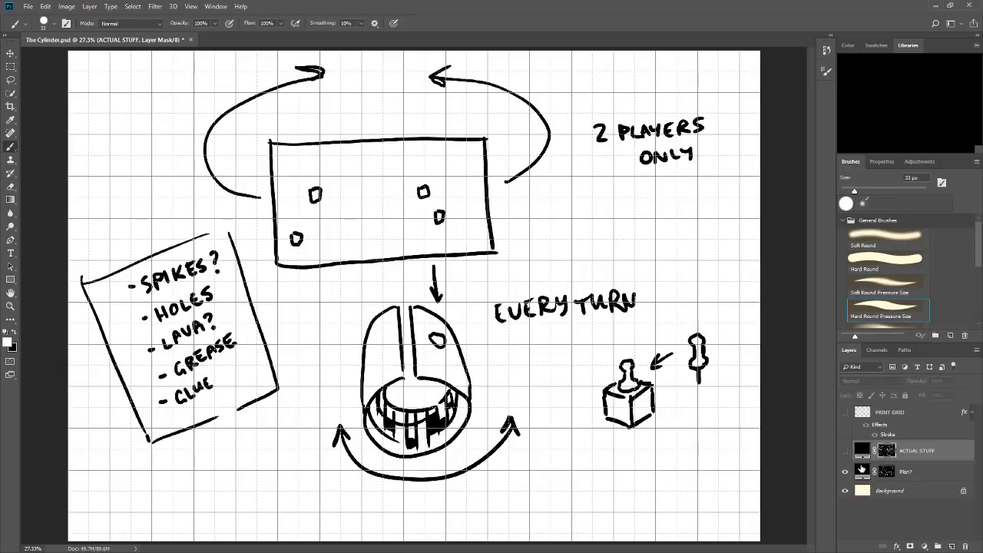
click(888, 467)
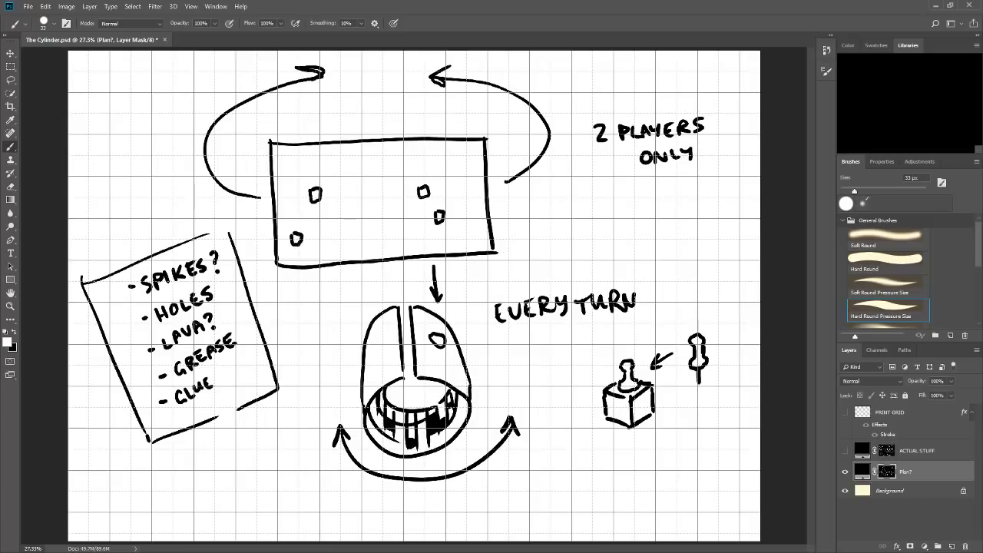
drag(374, 85, 381, 127)
drag(370, 108, 392, 108)
mouse_move(555, 352)
mouse_down()
mouse_move(487, 379)
mouse_move(515, 383)
mouse_up()
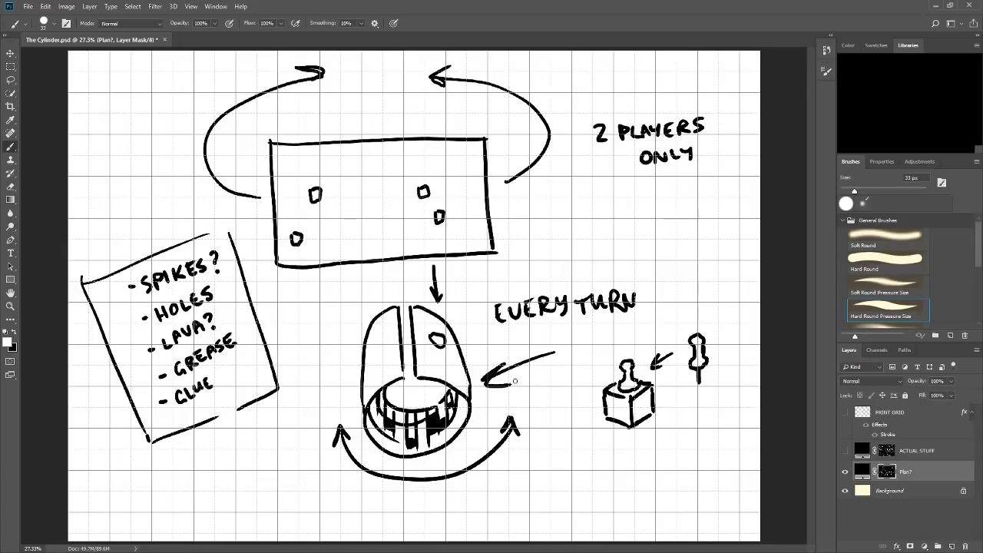
key(ctrl+z)
key(ctrl+z)
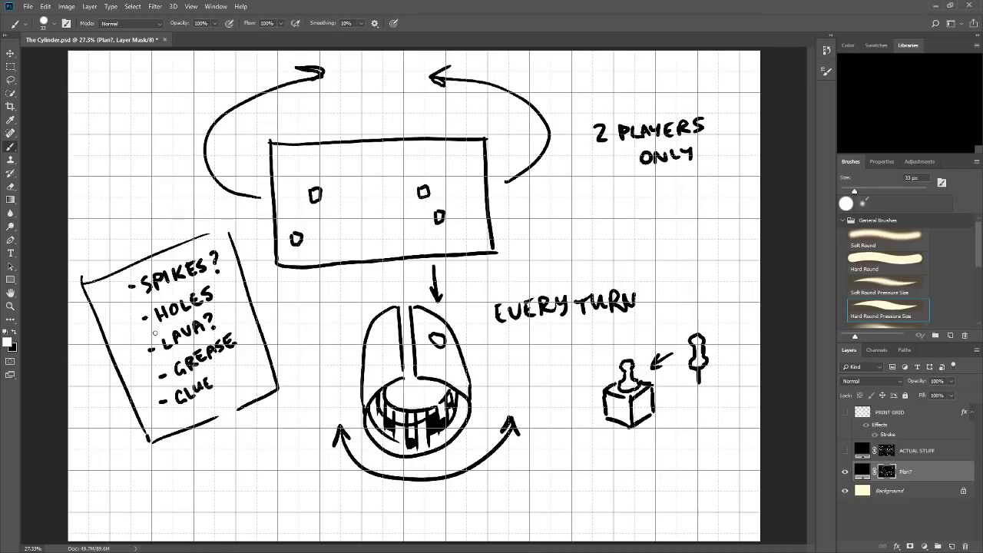
Erase the left arrowhead of the curved rotation arrow under the cylinder by painting black on the mask, and restore white as foreground.
click(20, 332)
mouse_move(336, 422)
mouse_down()
mouse_move(337, 439)
mouse_move(350, 435)
mouse_move(341, 429)
mouse_up()
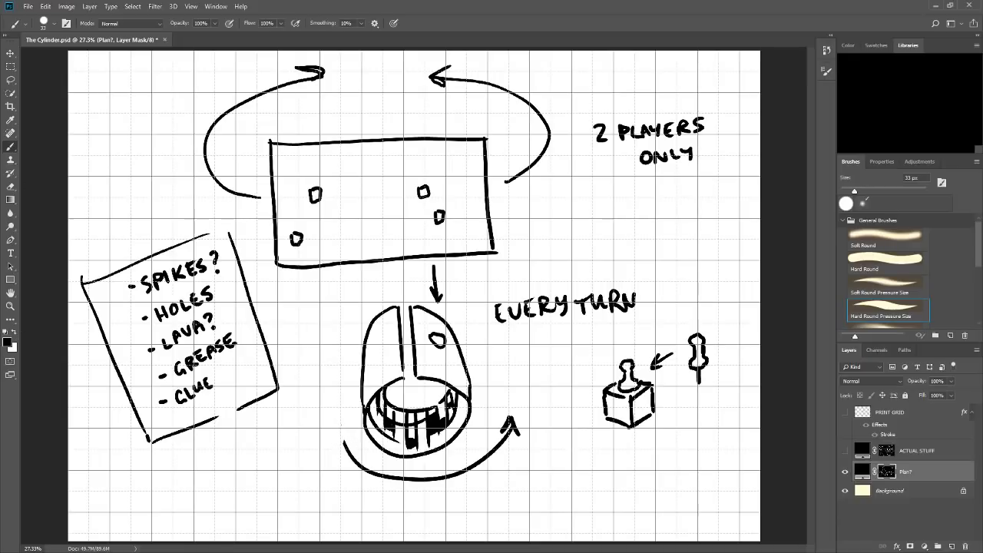
click(20, 331)
Compare the map with the edited Plan? sketch, and go back to the ACTUAL STUFF layer mask with the sketch hidden.
click(845, 450)
click(845, 471)
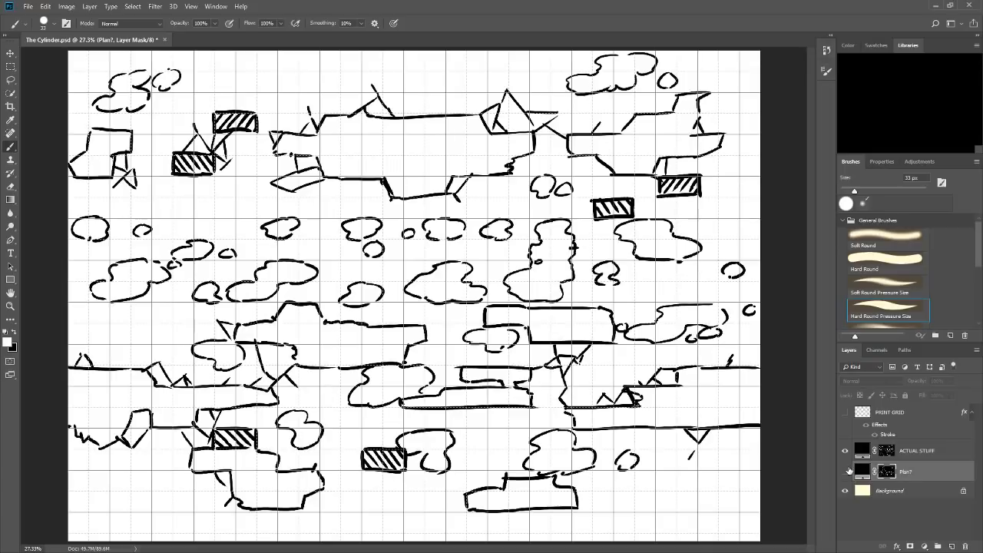
click(844, 471)
click(844, 450)
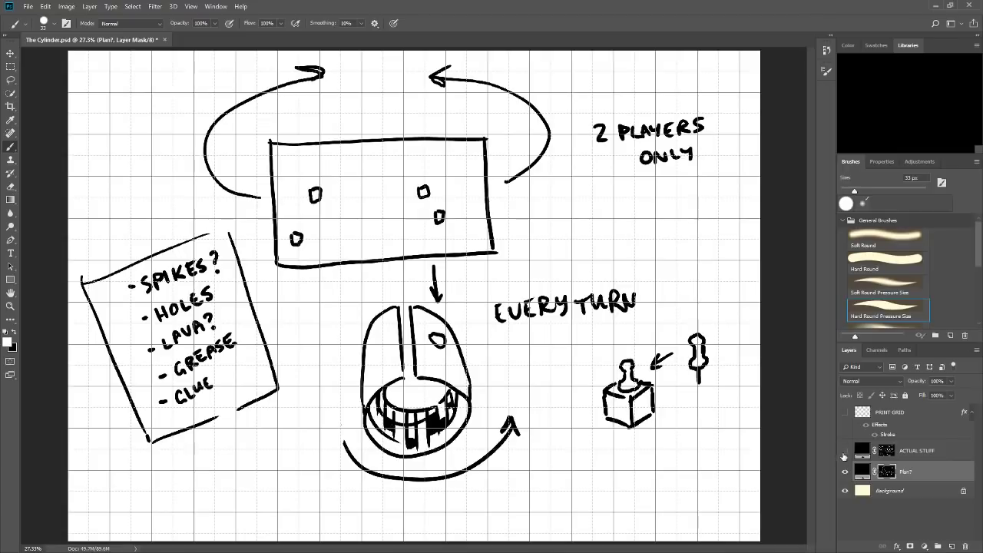
click(845, 450)
click(844, 470)
click(889, 451)
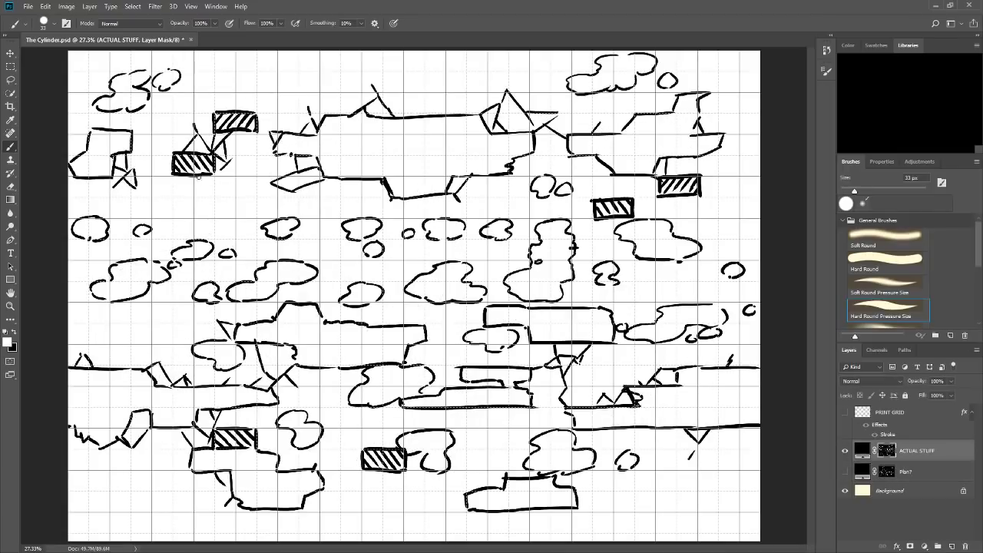
Draw a cloud-shaped hole under the upper-left hatched block and another wrapping across the map's right and left edges.
mouse_move(198, 176)
mouse_down()
mouse_move(192, 192)
mouse_move(231, 206)
mouse_move(244, 179)
mouse_move(214, 172)
mouse_move(283, 157)
mouse_move(297, 167)
mouse_up()
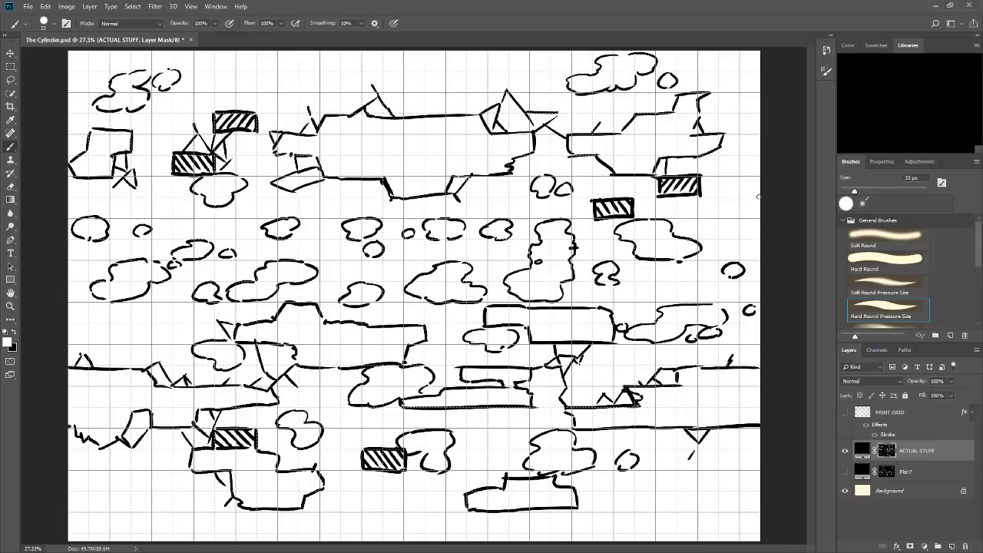
drag(759, 197, 760, 217)
drag(83, 198, 71, 214)
click(845, 451)
click(845, 451)
click(844, 451)
click(844, 451)
Add a red solid color fill layer above ACTUAL STUFF and invert its mask to hide the fill.
click(925, 546)
click(951, 377)
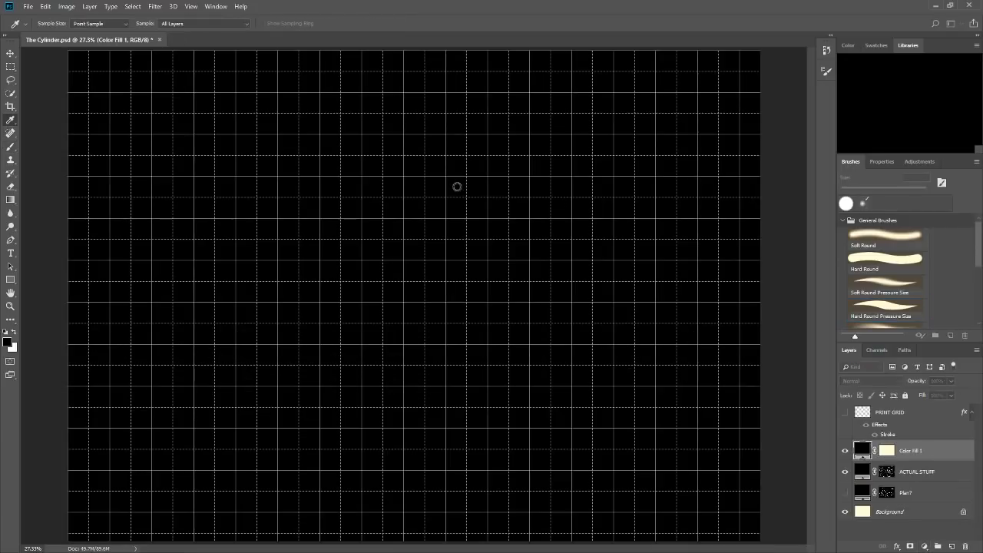
drag(457, 186, 483, 126)
click(600, 129)
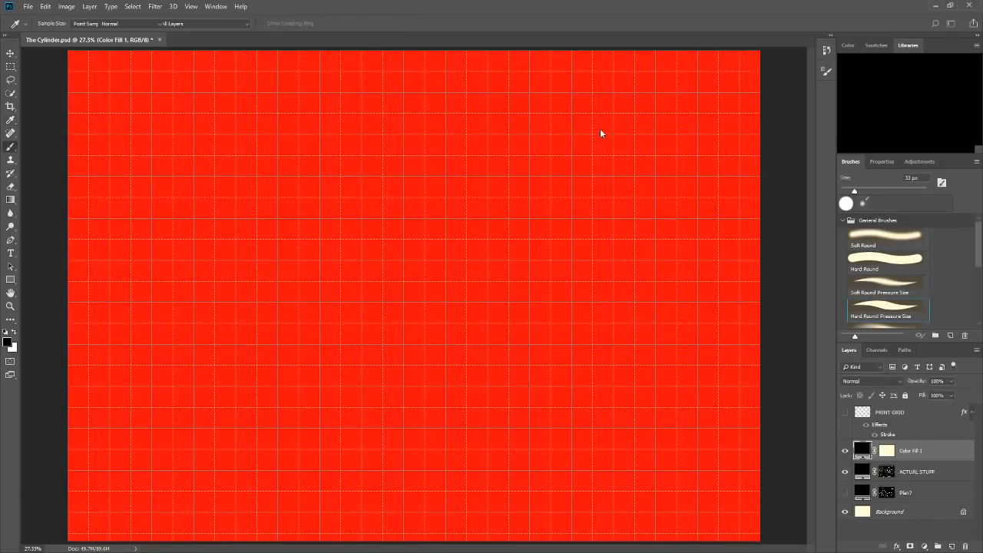
click(891, 453)
key(ctrl+i)
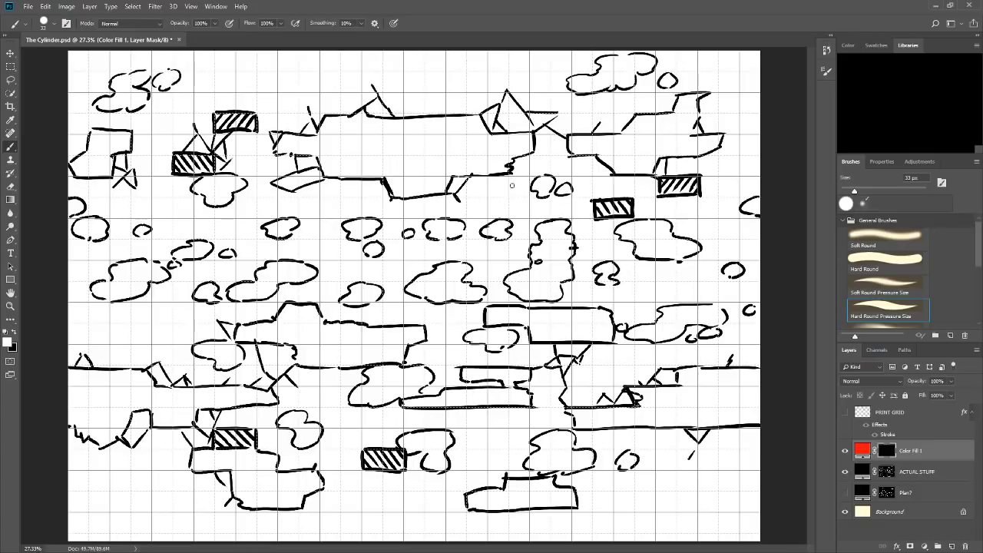
Paint red ovals below the right end of the large upper platform and beside the upper-left hatched block.
mouse_move(517, 181)
mouse_down()
mouse_move(503, 209)
mouse_move(525, 192)
mouse_move(501, 210)
mouse_move(498, 187)
mouse_move(508, 212)
mouse_move(499, 191)
mouse_move(510, 211)
mouse_move(514, 181)
mouse_move(500, 191)
mouse_move(512, 211)
mouse_move(513, 179)
mouse_up()
key(ctrl+z)
key(ctrl+z)
key(ctrl+z)
key(ctrl+z)
mouse_move(153, 158)
mouse_down()
mouse_move(140, 182)
mouse_move(158, 190)
mouse_move(167, 175)
mouse_move(160, 188)
mouse_up()
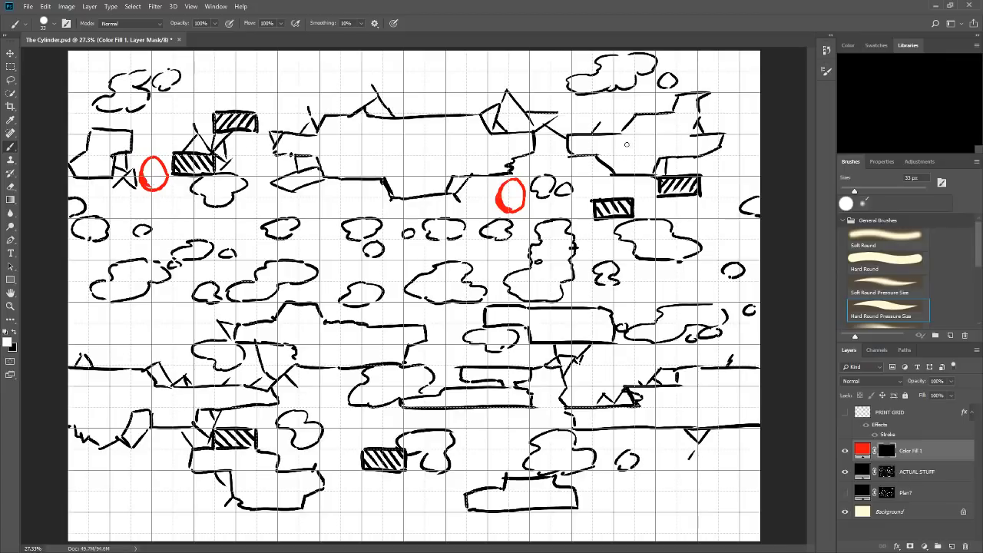
Paint a second red oval diagonally below each of the two existing ovals to form touching pairs.
mouse_move(177, 182)
mouse_down()
mouse_move(159, 206)
mouse_move(178, 214)
mouse_up()
key(ctrl+z)
mouse_move(159, 203)
mouse_down()
mouse_move(177, 182)
mouse_move(185, 201)
mouse_move(171, 210)
mouse_up()
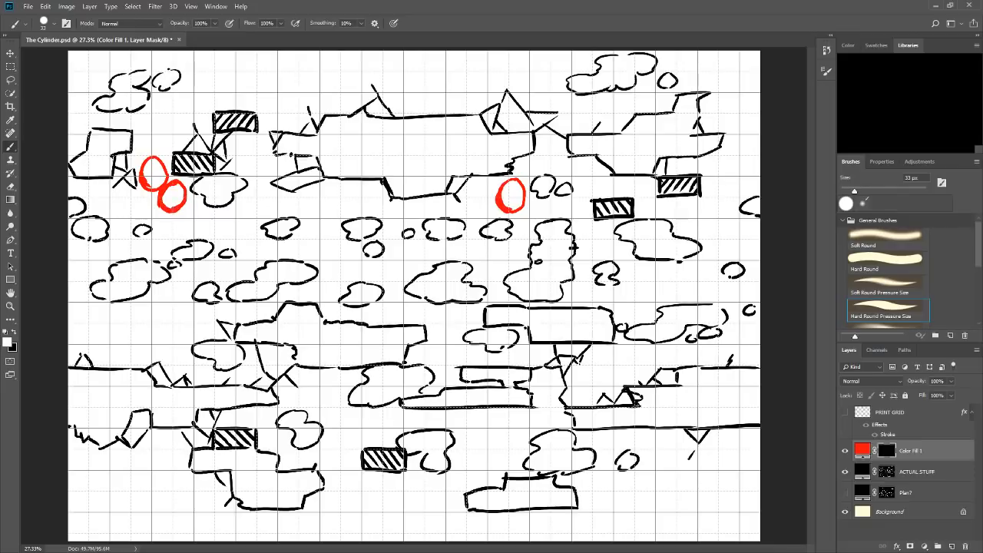
drag(167, 172, 164, 185)
mouse_move(487, 198)
mouse_down()
mouse_move(475, 229)
mouse_move(498, 201)
mouse_move(502, 209)
mouse_up()
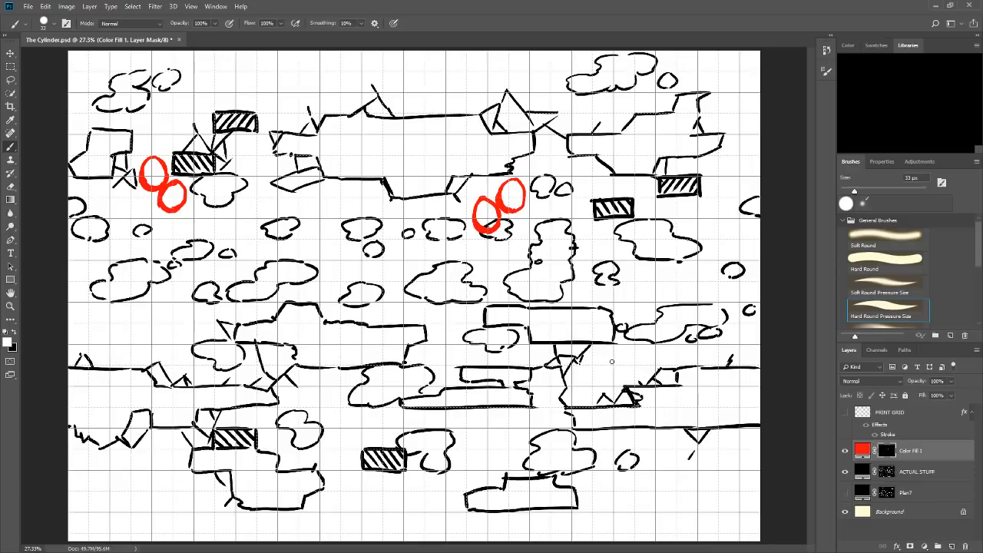
Paint a red oval above the spikes in the lower-right pit.
mouse_move(617, 348)
mouse_down()
mouse_move(601, 380)
mouse_move(620, 384)
mouse_up()
key(ctrl+z)
key(ctrl+z)
key(ctrl+z)
mouse_move(620, 347)
mouse_down()
mouse_move(629, 364)
mouse_move(612, 382)
mouse_up()
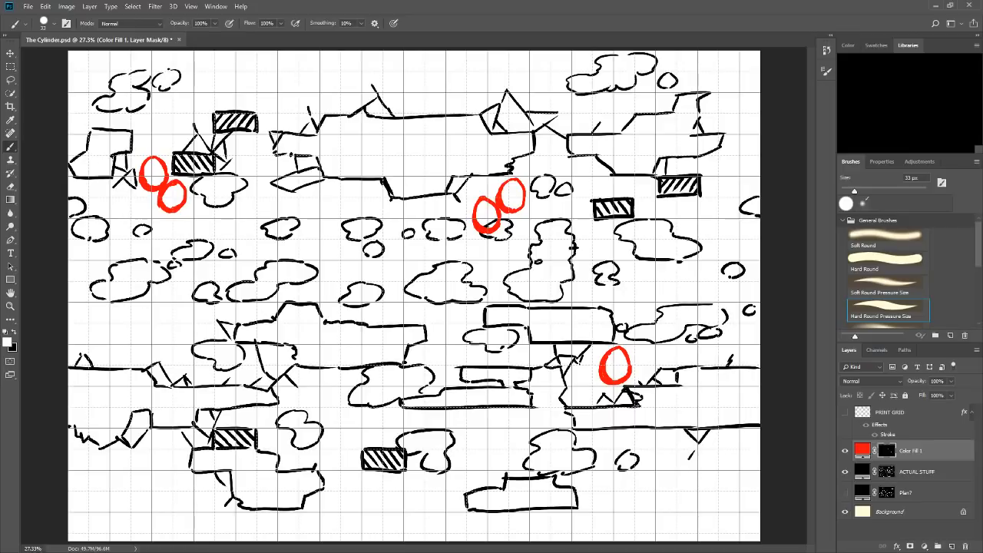
Paint a pair of touching red ovals below the large cloud-shaped hole near the map's left edge.
drag(148, 284, 155, 318)
key(ctrl+z)
mouse_move(145, 287)
mouse_down()
mouse_move(147, 316)
mouse_move(162, 292)
mouse_move(167, 308)
mouse_move(149, 316)
mouse_move(168, 305)
mouse_move(161, 317)
mouse_up()
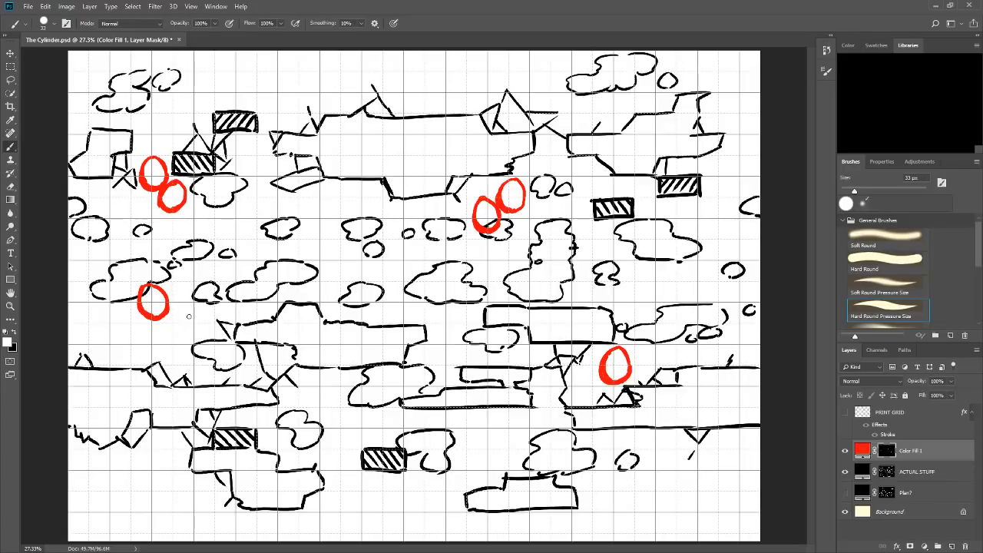
mouse_move(180, 309)
mouse_down()
mouse_move(165, 321)
mouse_move(183, 338)
mouse_up()
drag(185, 309, 177, 336)
Paint red ovals under the left end of the large upper platform and between the holes at the map's centre.
mouse_move(314, 181)
mouse_down()
mouse_move(306, 198)
mouse_move(316, 210)
mouse_move(327, 182)
mouse_move(333, 208)
mouse_move(320, 212)
mouse_move(333, 201)
mouse_up()
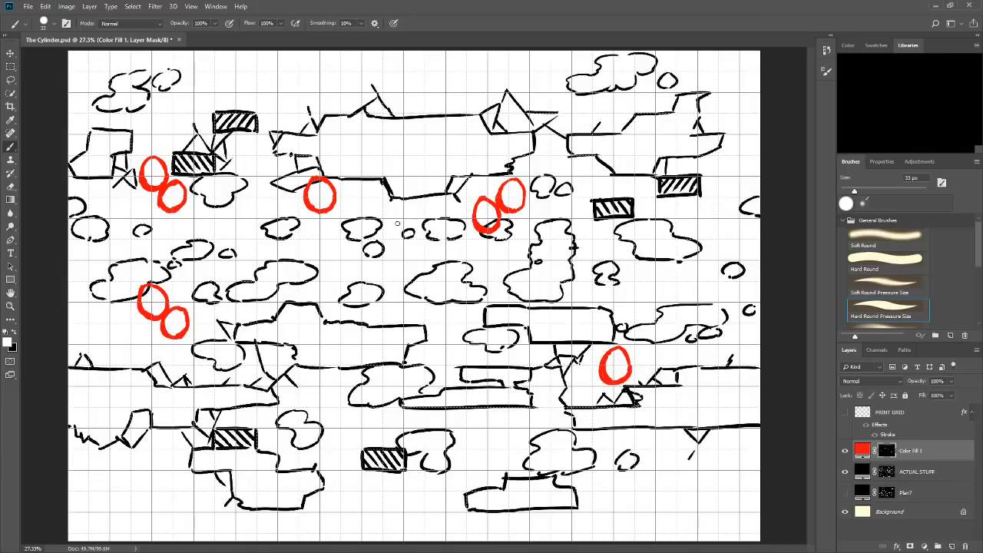
mouse_move(411, 241)
mouse_down()
mouse_move(389, 266)
mouse_move(405, 277)
mouse_up()
key(ctrl+z)
mouse_move(409, 241)
mouse_down()
mouse_move(420, 266)
mouse_move(408, 270)
mouse_up()
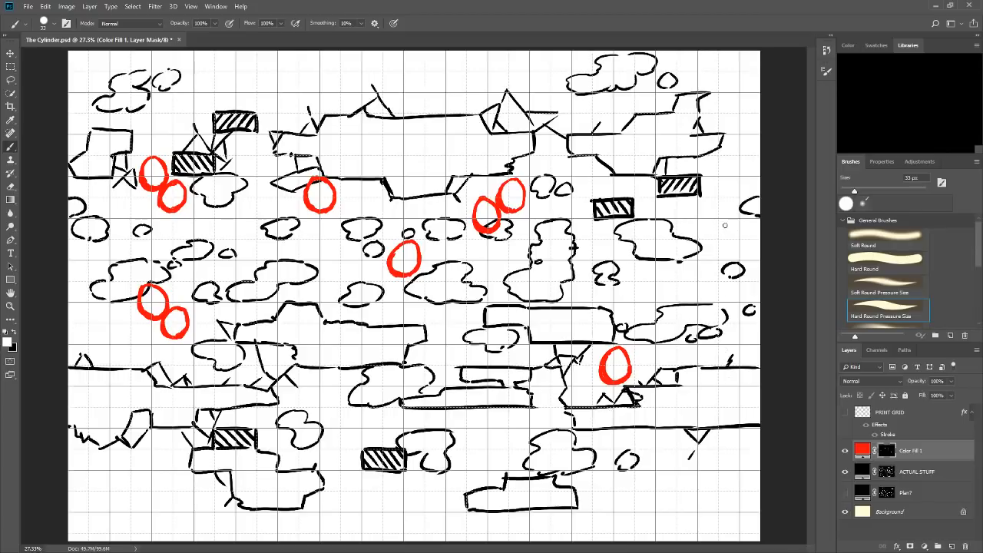
Paint red ovals near the map's right edge, below the upper-left cloud-shaped hole, and under the hole at the left edge.
mouse_move(722, 222)
mouse_down()
mouse_move(704, 248)
mouse_move(726, 254)
mouse_up()
key(ctrl+z)
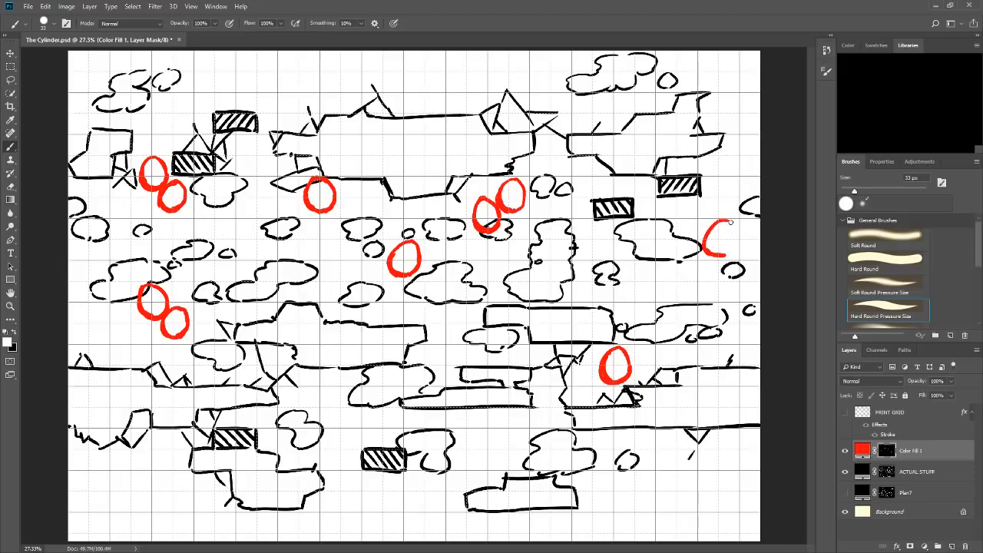
mouse_move(722, 221)
mouse_down()
mouse_move(730, 250)
mouse_move(708, 250)
mouse_up()
mouse_move(237, 202)
mouse_down()
mouse_move(224, 223)
mouse_move(237, 231)
mouse_move(251, 219)
mouse_move(240, 234)
mouse_up()
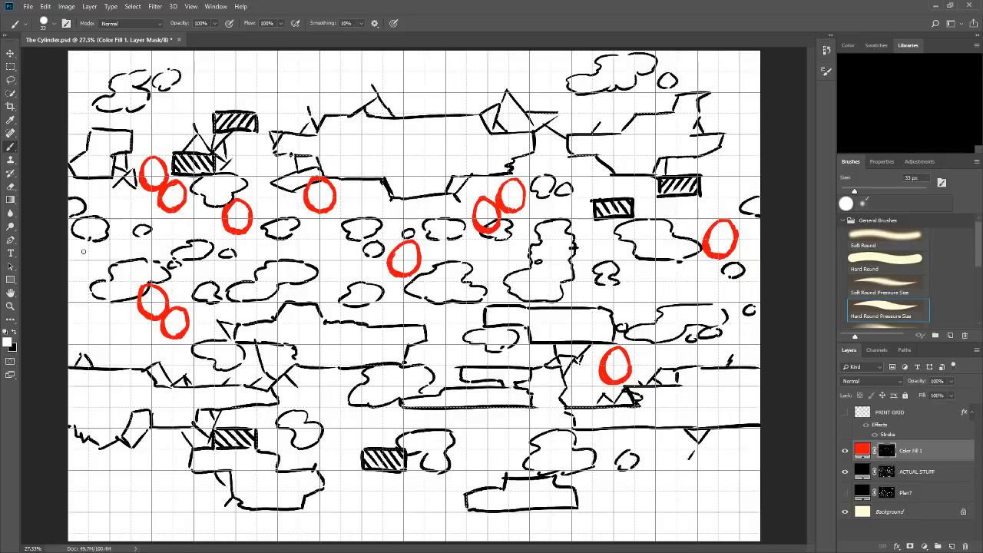
drag(83, 242, 80, 270)
mouse_move(82, 242)
mouse_down()
mouse_move(106, 256)
mouse_move(94, 273)
mouse_move(102, 270)
mouse_up()
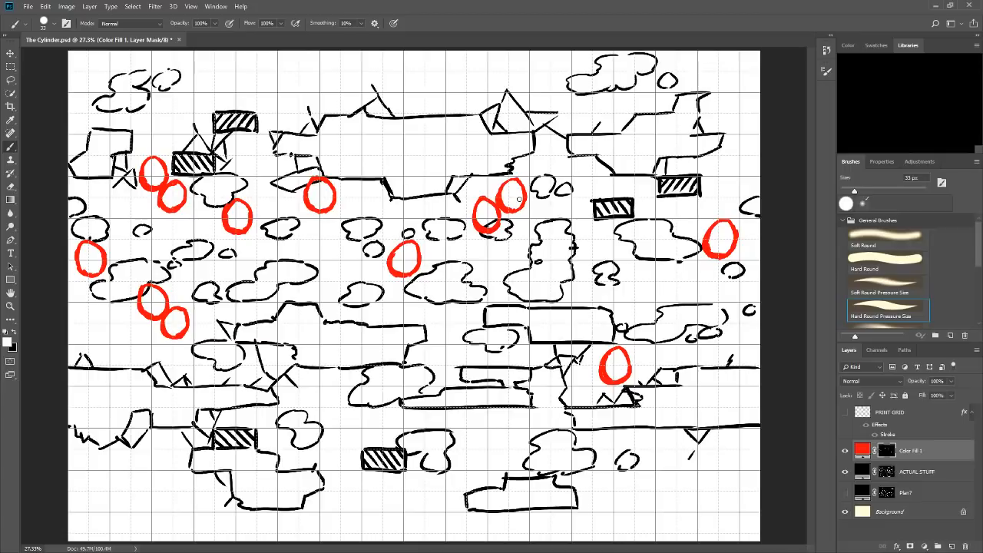
drag(432, 83, 433, 176)
mouse_move(422, 159)
mouse_down()
mouse_move(431, 178)
mouse_move(443, 156)
mouse_up()
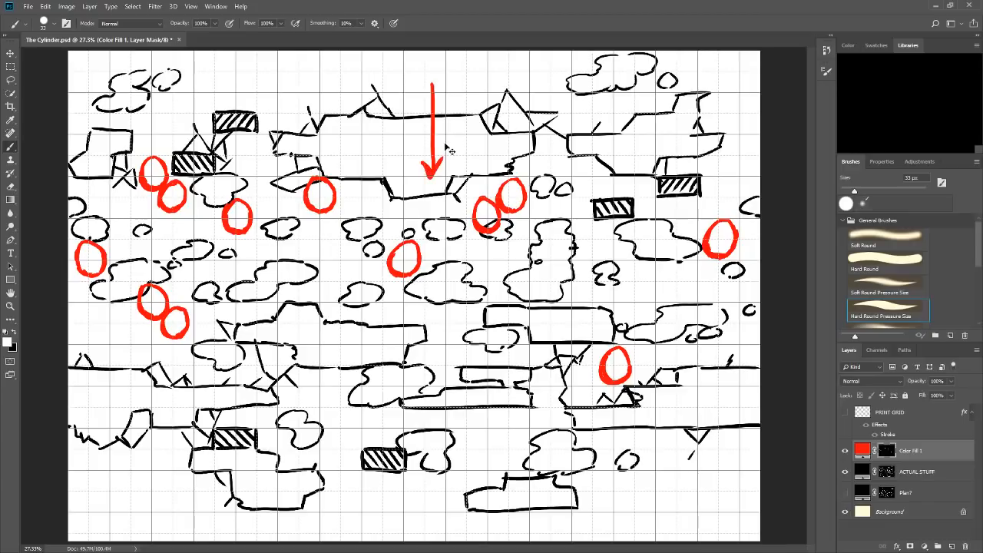
key(ctrl+z)
key(ctrl+z)
key(ctrl+z)
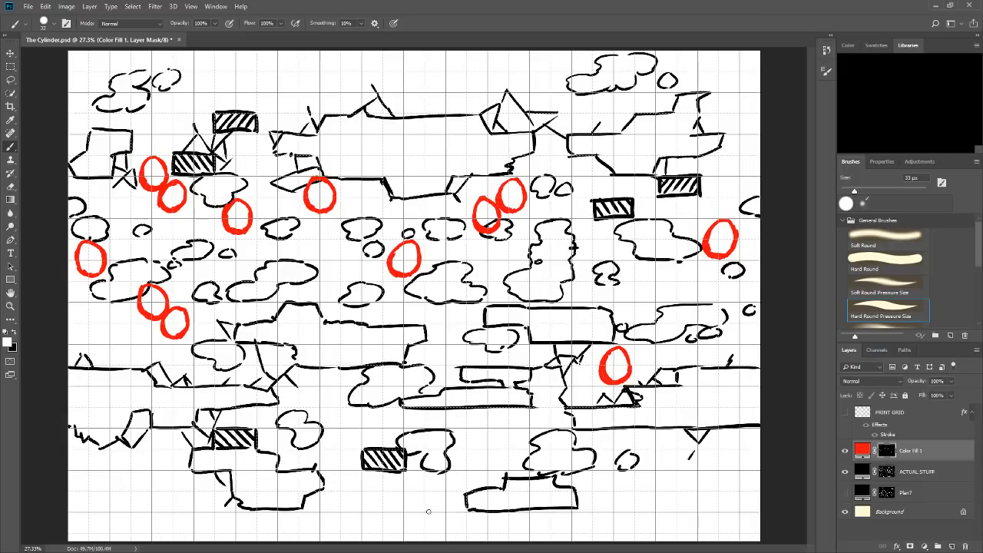
drag(429, 511, 443, 306)
drag(427, 347, 442, 306)
drag(443, 305, 453, 335)
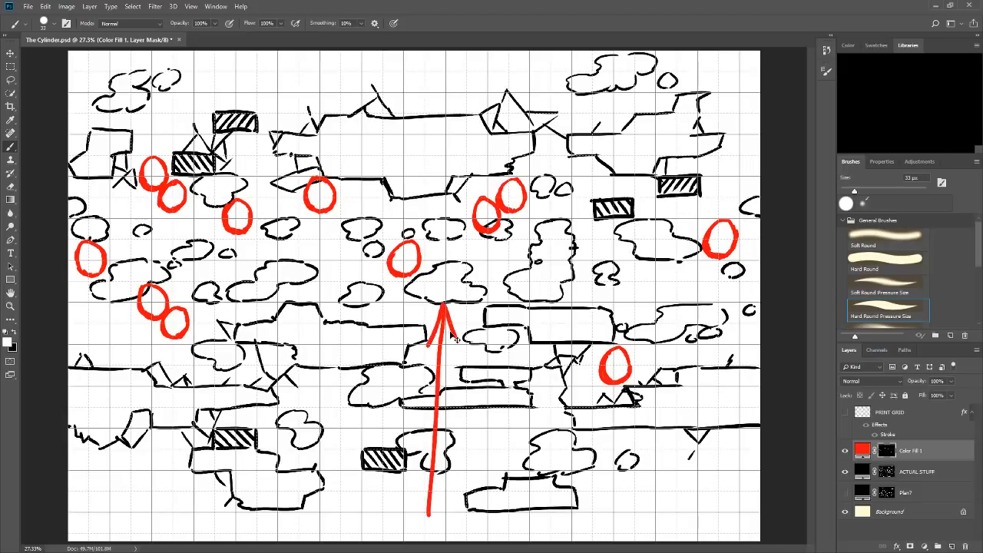
key(ctrl+z)
key(ctrl+z)
key(ctrl+z)
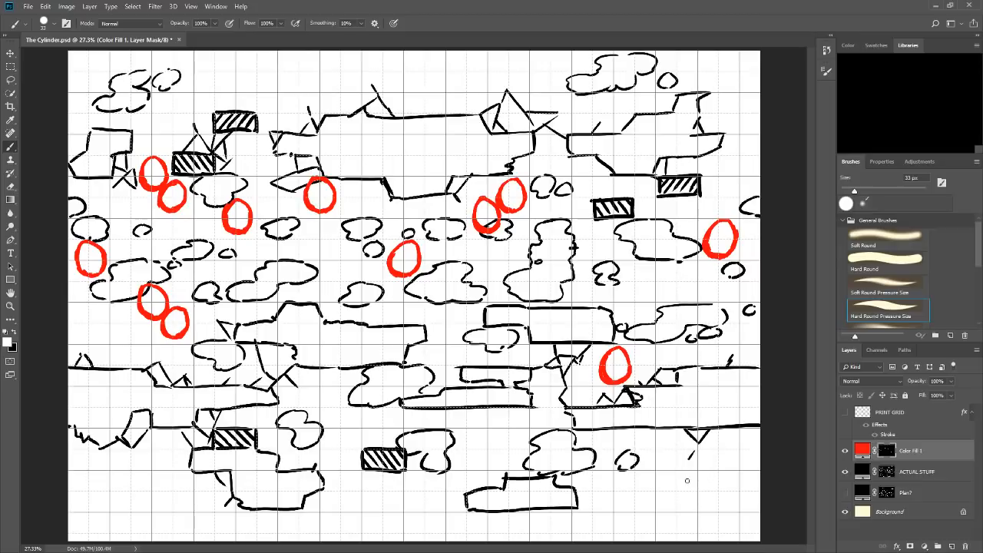
Paint red ovals in the lower-right open area below the hanging spike and under the lower-left ledge.
mouse_move(682, 474)
mouse_down()
mouse_move(664, 494)
mouse_move(665, 512)
mouse_move(669, 483)
mouse_move(672, 513)
mouse_up()
key(ctrl+z)
key(ctrl+z)
drag(690, 502, 687, 479)
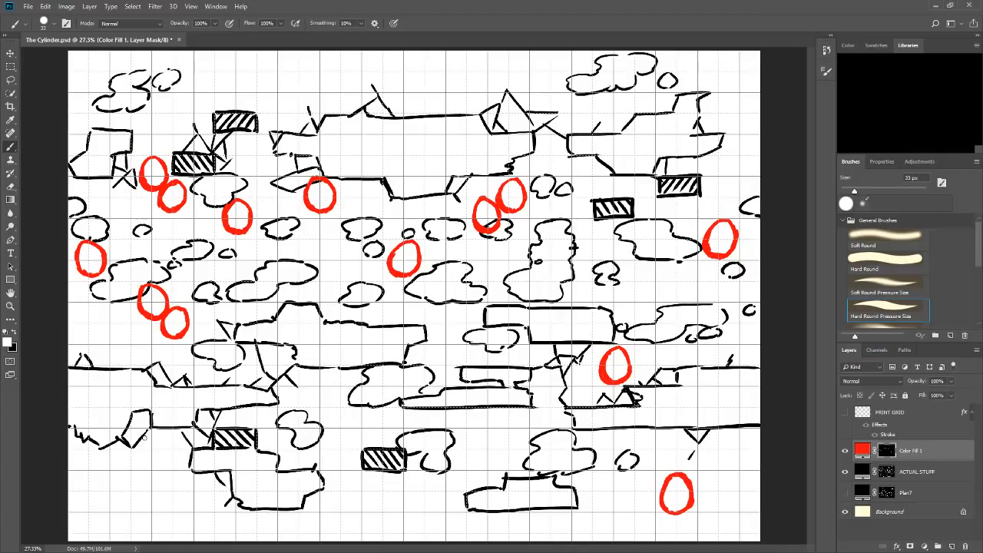
mouse_move(146, 434)
mouse_down()
mouse_move(137, 456)
mouse_move(151, 466)
mouse_move(154, 440)
mouse_move(162, 453)
mouse_move(150, 467)
mouse_up()
mouse_move(157, 441)
mouse_down()
mouse_move(163, 459)
mouse_move(152, 467)
mouse_up()
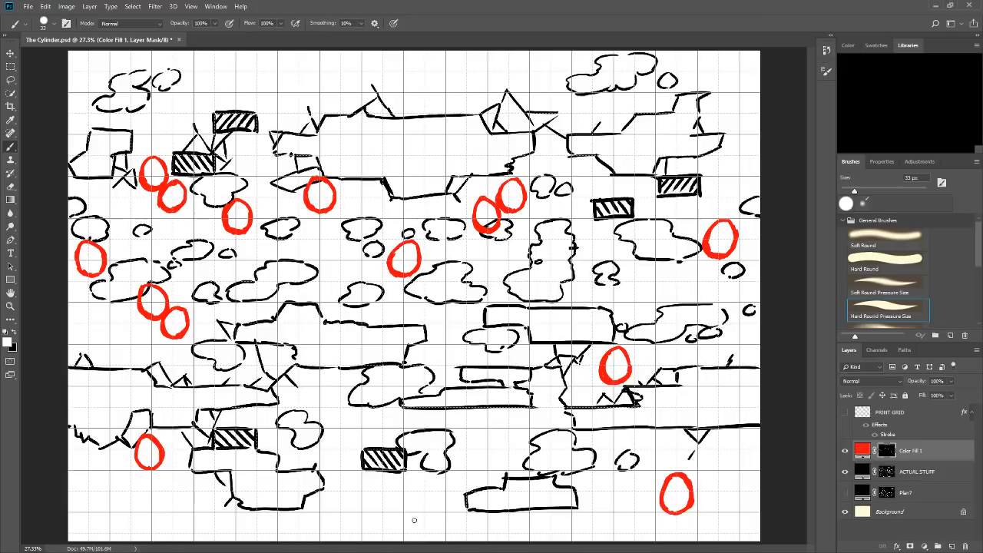
drag(417, 529, 446, 495)
mouse_move(427, 499)
mouse_down()
mouse_move(446, 496)
mouse_move(439, 504)
mouse_up()
key(ctrl+z)
key(ctrl+z)
key(ctrl+z)
Compare the map with and without the red ovals and against the empty grid, and show both layers again.
click(845, 451)
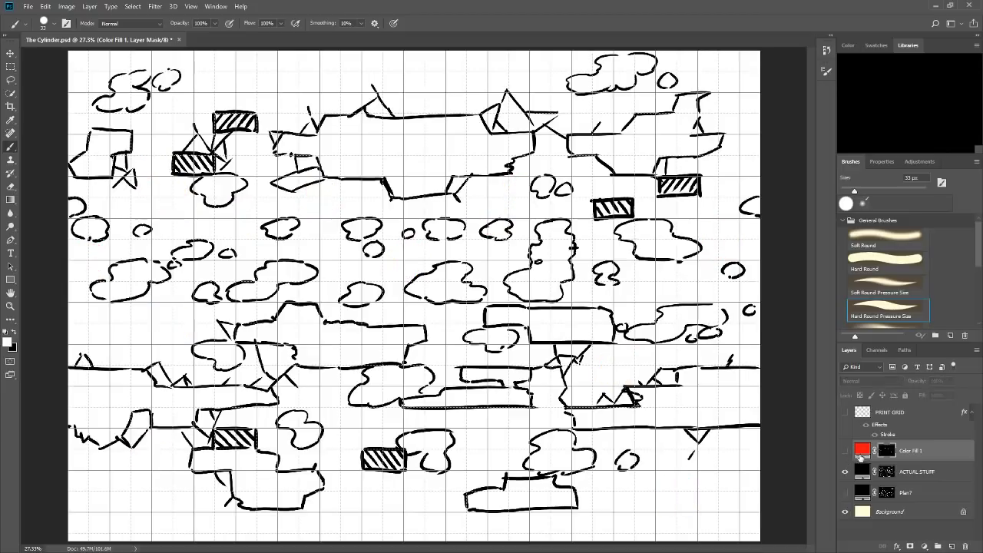
click(846, 451)
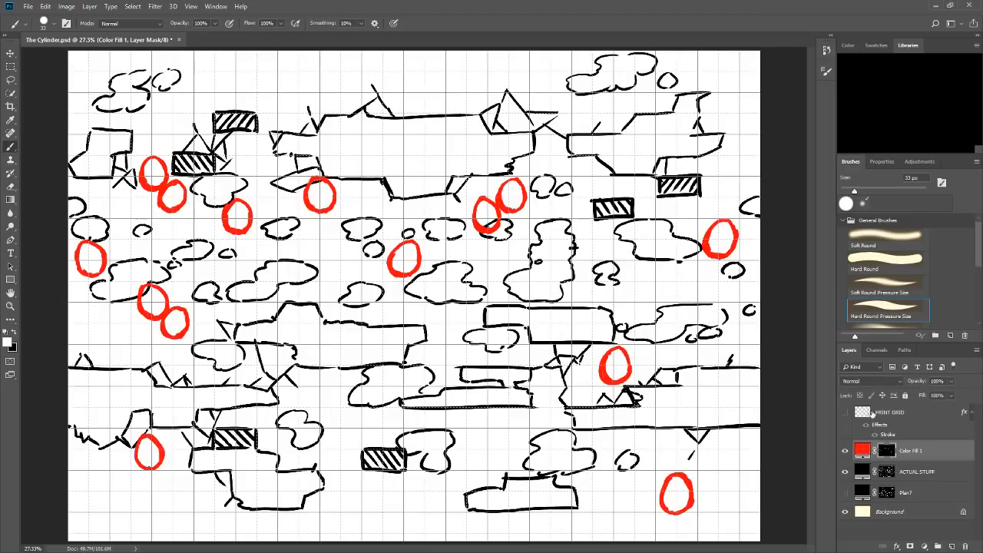
click(845, 451)
click(846, 470)
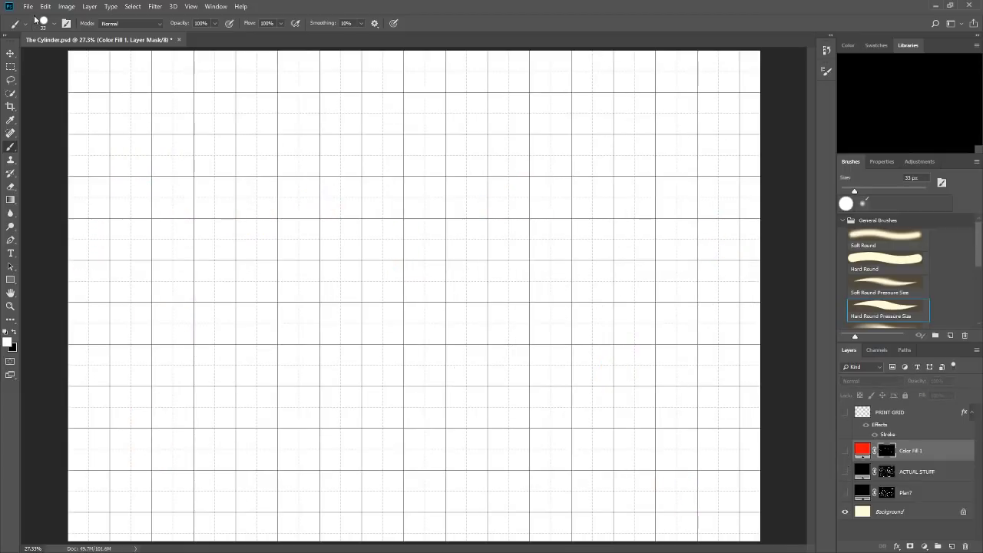
key(ctrl+s)
click(845, 471)
click(845, 451)
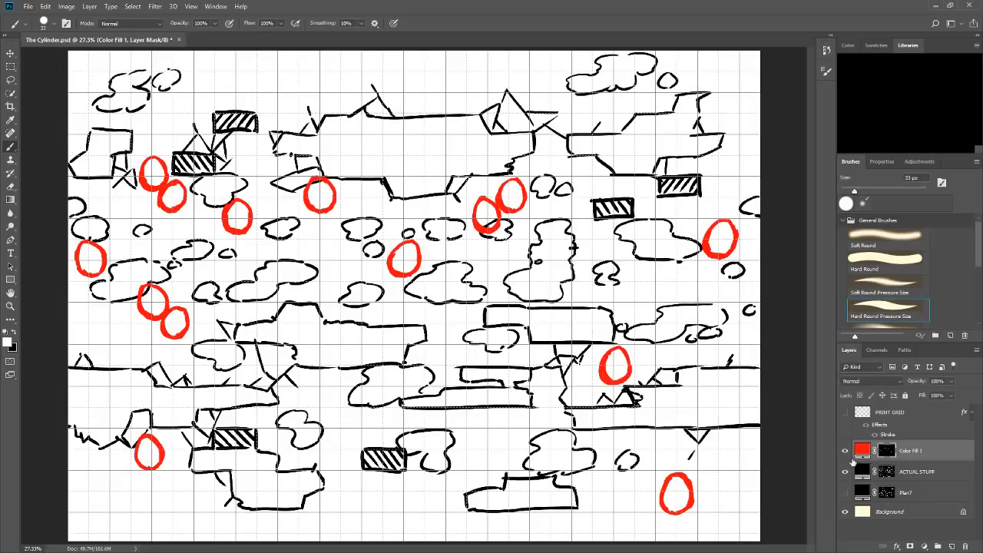
Hide the red ovals and the map, review the Plan? sketch on its own, and hide it too.
click(844, 450)
click(845, 471)
click(845, 494)
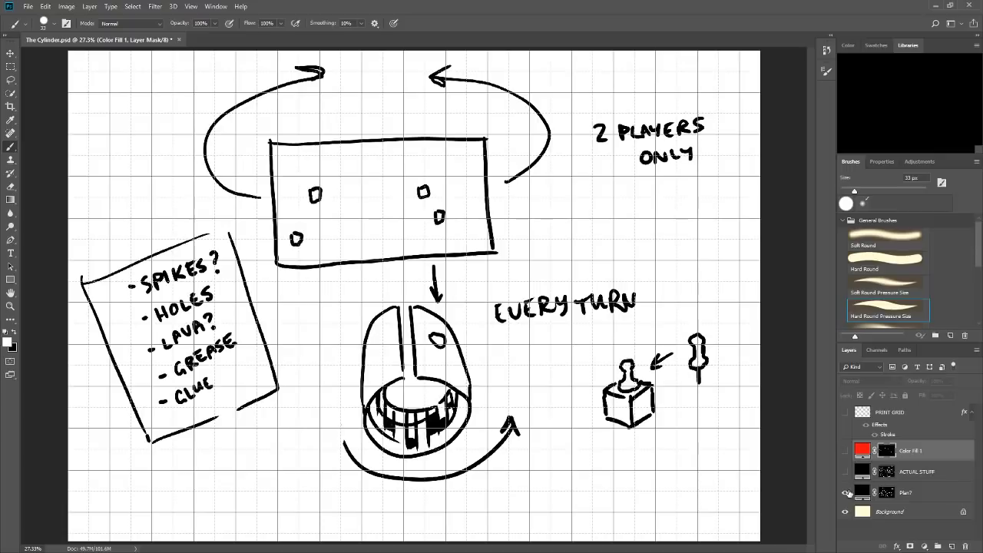
click(845, 494)
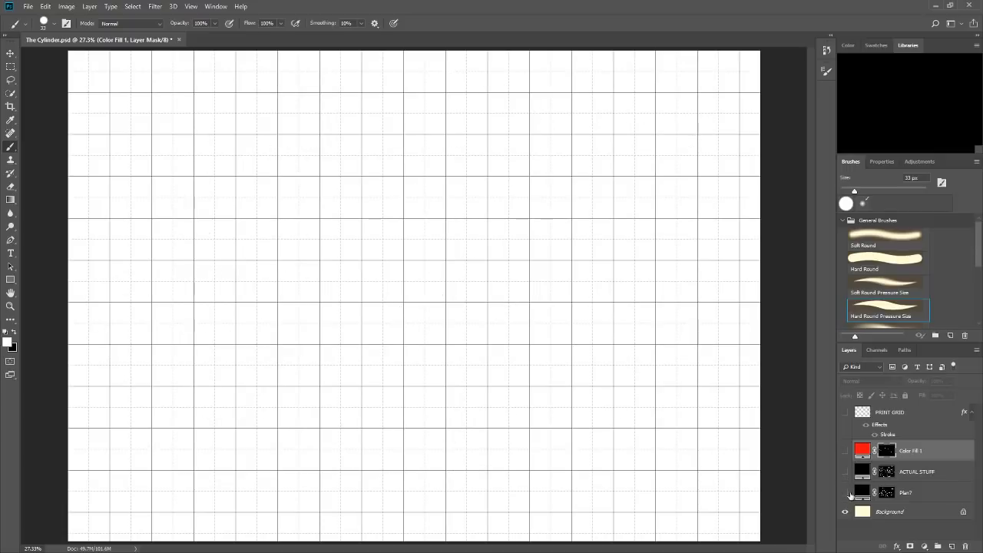
click(845, 492)
click(848, 495)
Add a black solid color fill layer above Plan?, invert its mask for painting in white, and hide the grid.
click(919, 495)
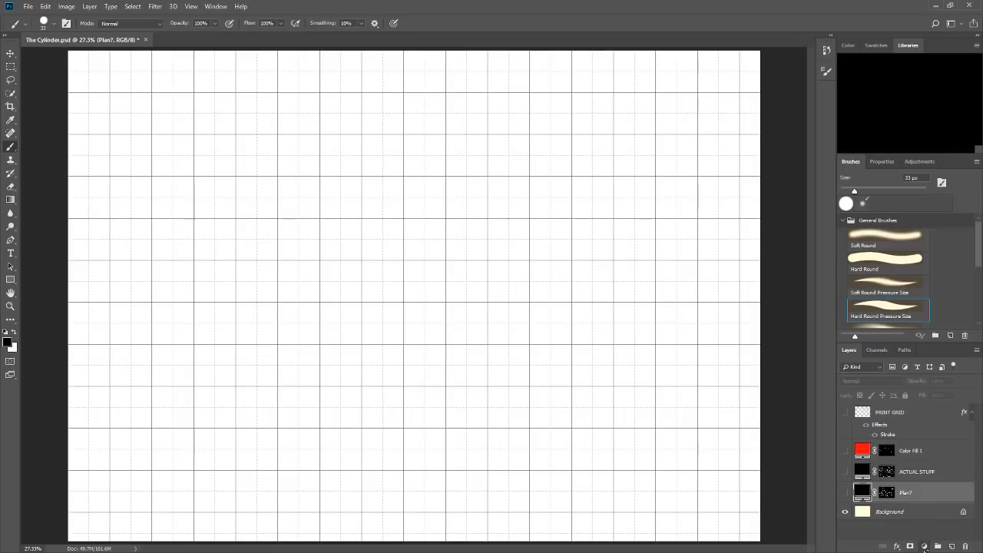
click(926, 369)
click(590, 123)
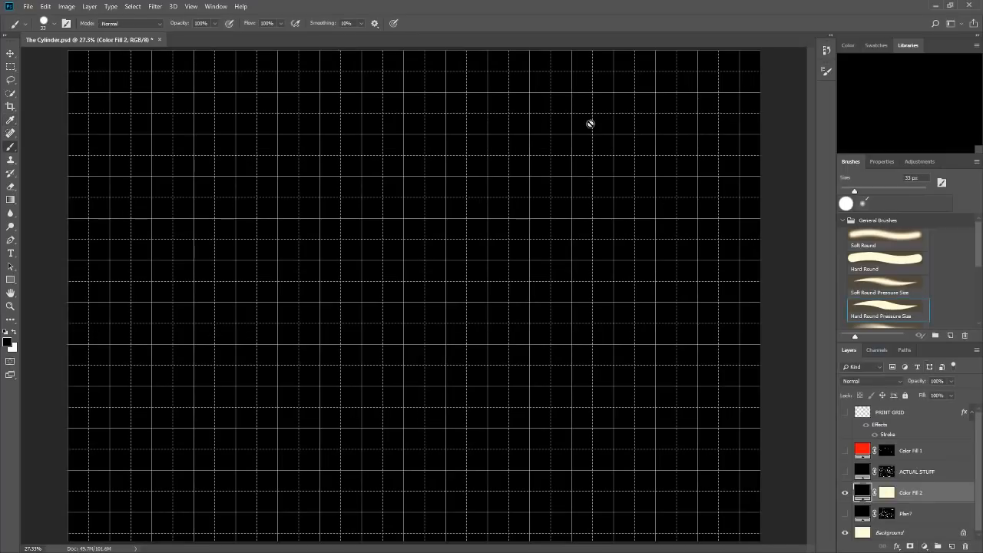
click(887, 493)
key(x)
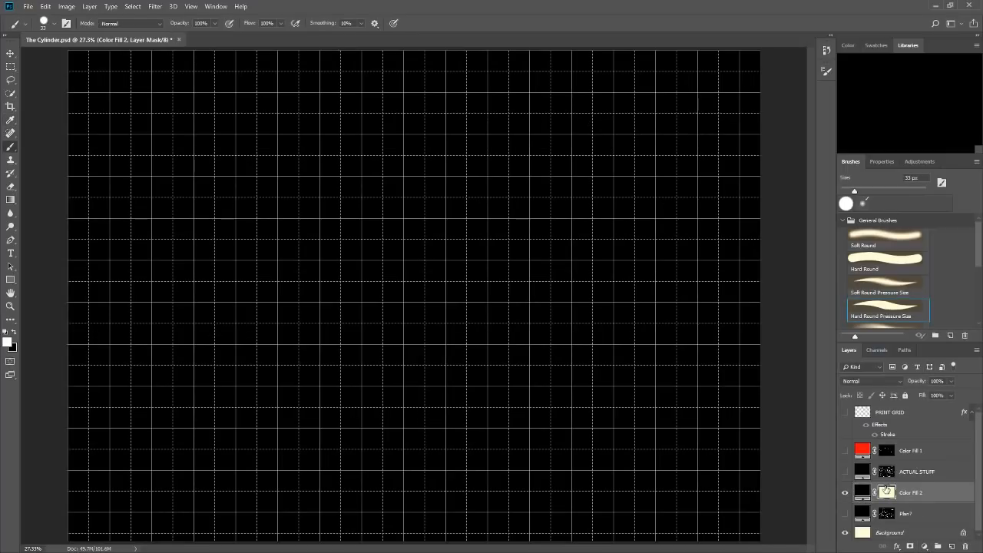
key(ctrl+i)
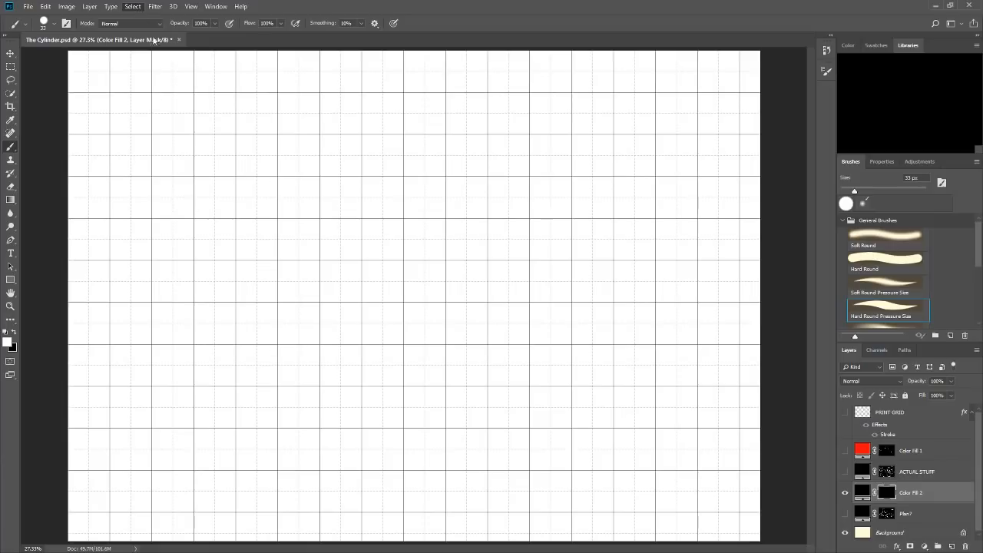
click(158, 10)
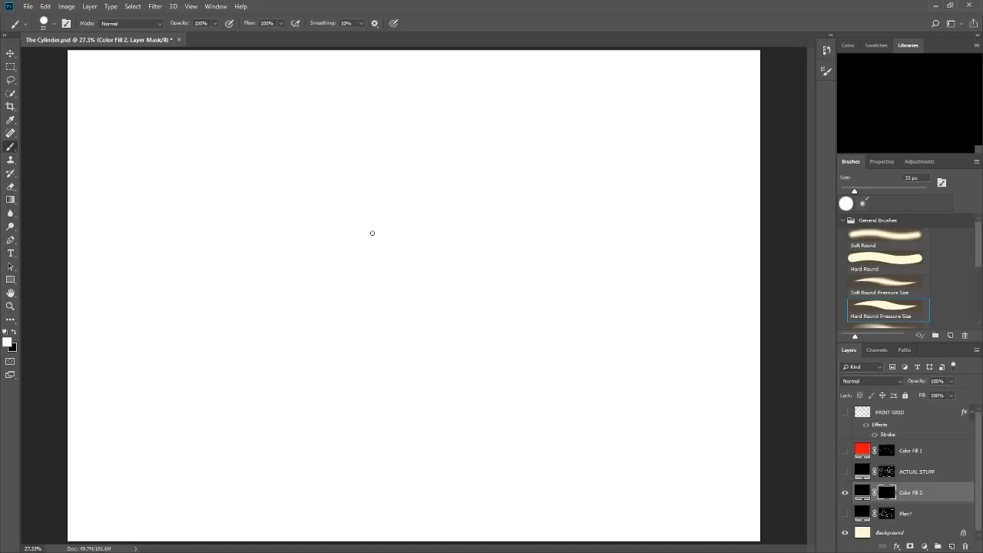
Sketch a small cylinder with a lengthwise gap and an open oval end in the upper middle of the blank canvas.
drag(382, 209, 381, 249)
mouse_move(382, 209)
mouse_down()
mouse_move(397, 199)
mouse_move(398, 227)
mouse_move(428, 218)
mouse_move(424, 247)
mouse_move(401, 238)
mouse_move(418, 252)
mouse_move(407, 254)
mouse_move(419, 243)
mouse_move(398, 235)
mouse_move(409, 234)
mouse_up()
key(ctrl+z)
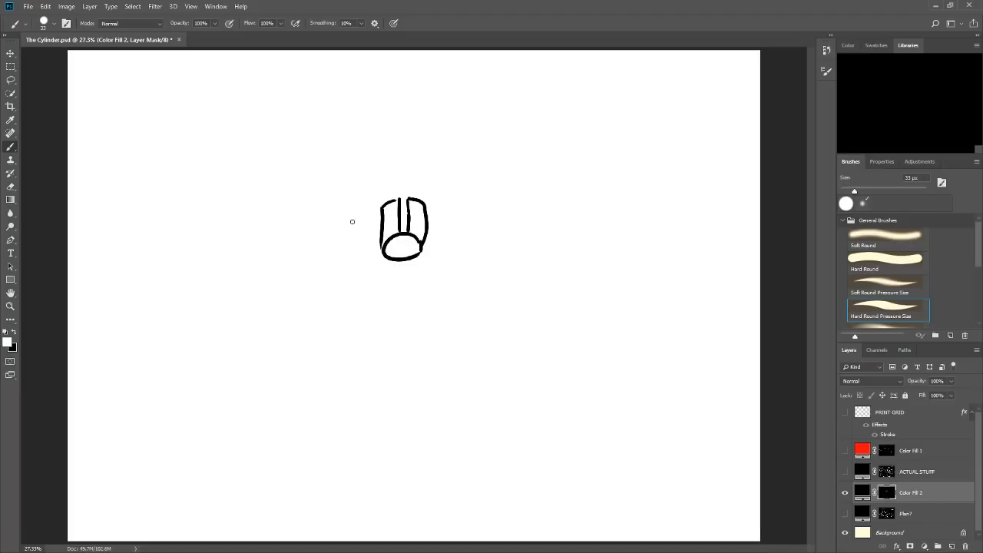
click(13, 335)
click(15, 333)
Add a bridge across the cylinder's gap, a curved rotation arrow on its right, and a snake curling on its left.
drag(400, 218, 444, 212)
mouse_move(360, 239)
mouse_down()
mouse_move(352, 211)
mouse_move(367, 209)
mouse_move(357, 215)
mouse_move(367, 218)
mouse_move(358, 237)
mouse_move(367, 207)
mouse_up()
drag(353, 209, 364, 239)
drag(368, 234, 369, 238)
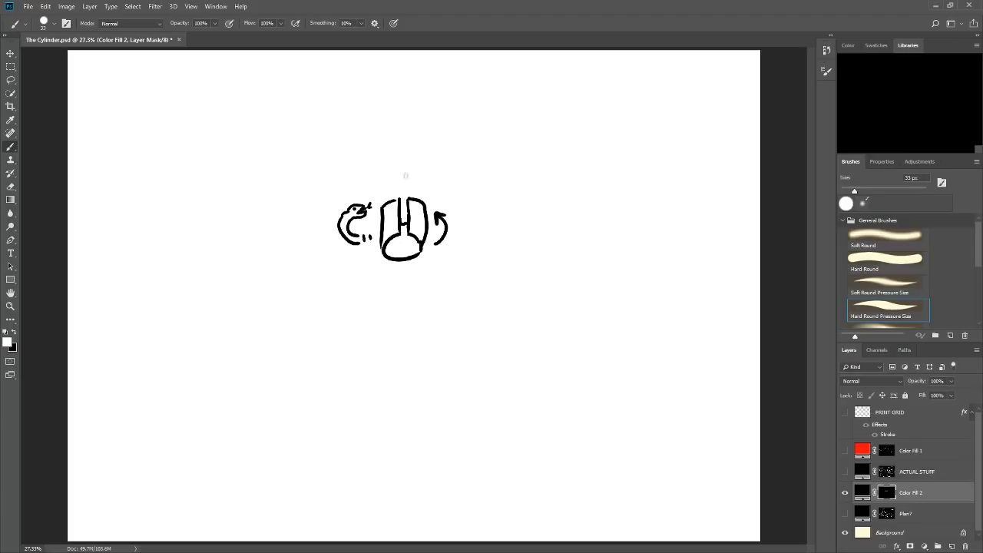
Draw an upward arrow to the word GOAL, with a small room above it and an arrow labelled BOSS?
mouse_move(402, 189)
mouse_down()
mouse_move(403, 168)
mouse_move(408, 178)
mouse_up()
mouse_move(397, 135)
mouse_down()
mouse_move(393, 142)
mouse_move(404, 133)
mouse_move(433, 144)
mouse_up()
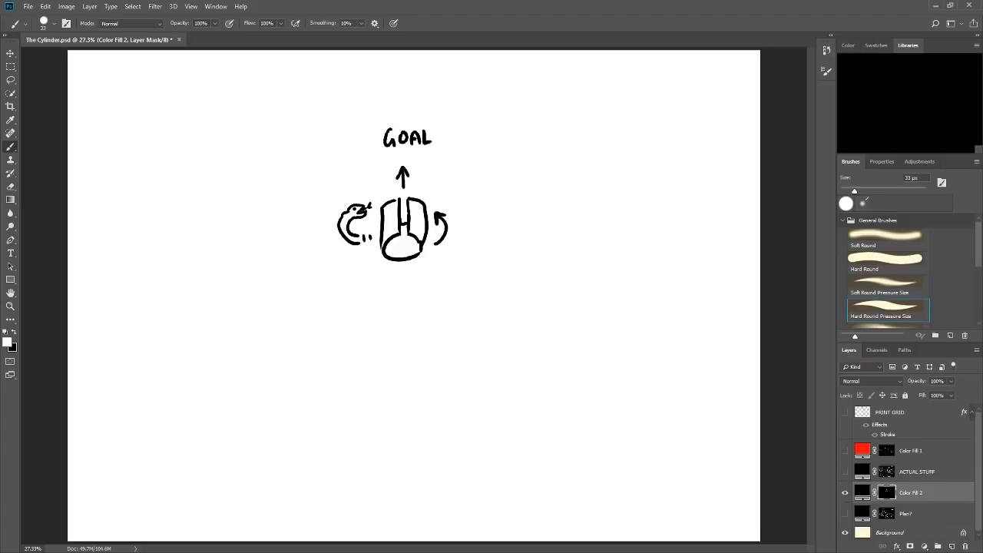
mouse_move(385, 112)
mouse_down()
mouse_move(388, 89)
mouse_move(430, 86)
mouse_move(427, 110)
mouse_move(400, 112)
mouse_move(428, 117)
mouse_move(432, 129)
mouse_move(464, 124)
mouse_up()
mouse_move(465, 109)
mouse_down()
mouse_move(465, 123)
mouse_move(480, 112)
mouse_move(489, 123)
mouse_move(512, 117)
mouse_up()
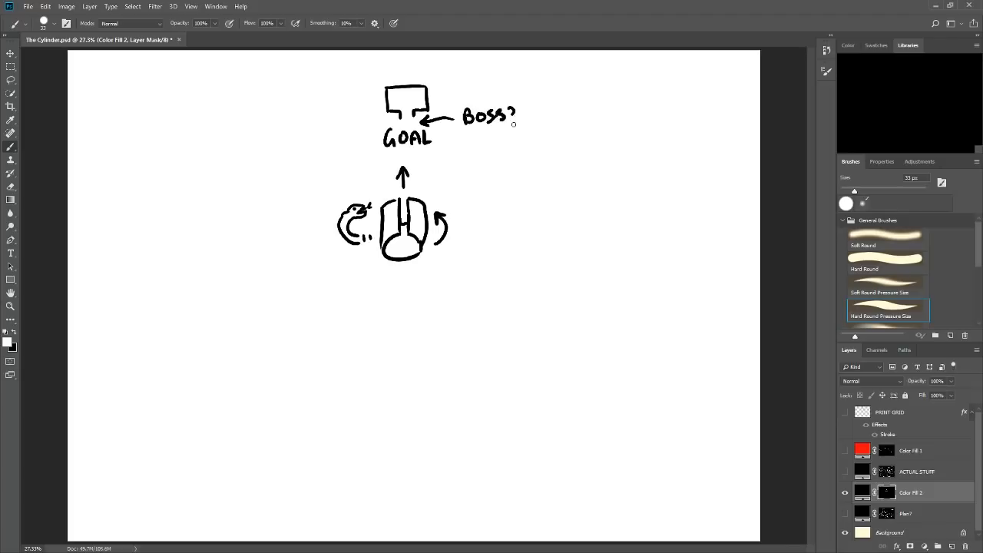
Finish the BOSS? lettering, draw an upward arrow below the cylinder, and add a curly brace with a question mark at the lower right.
click(512, 122)
mouse_move(403, 296)
mouse_down()
mouse_move(403, 272)
mouse_move(409, 283)
mouse_up()
mouse_move(639, 340)
mouse_down()
mouse_move(665, 420)
mouse_move(643, 466)
mouse_up()
drag(679, 408, 682, 420)
click(681, 431)
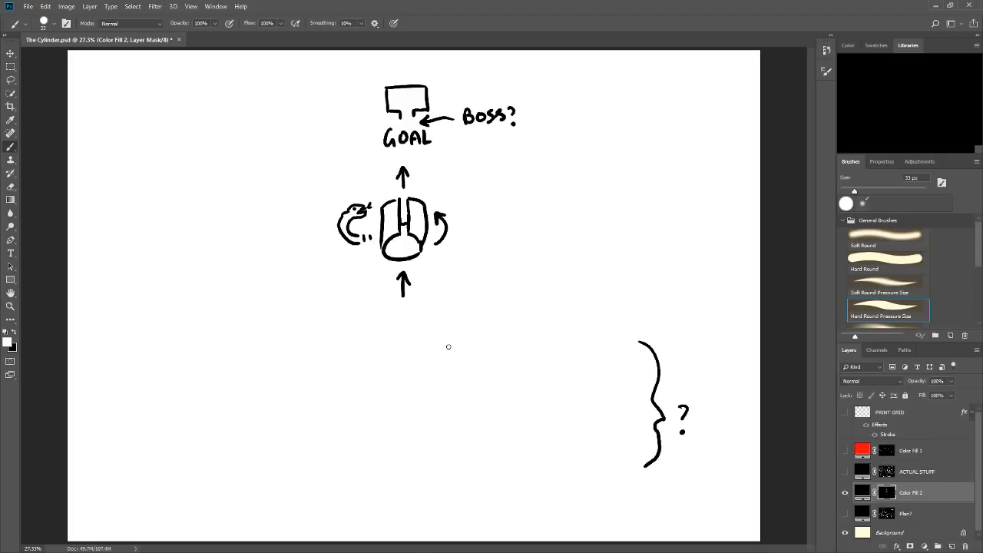
Hide the goal sketch and review the ACTUAL STUFF map and Color Fill 1's red ovals, separately and together.
click(845, 492)
click(845, 471)
click(887, 471)
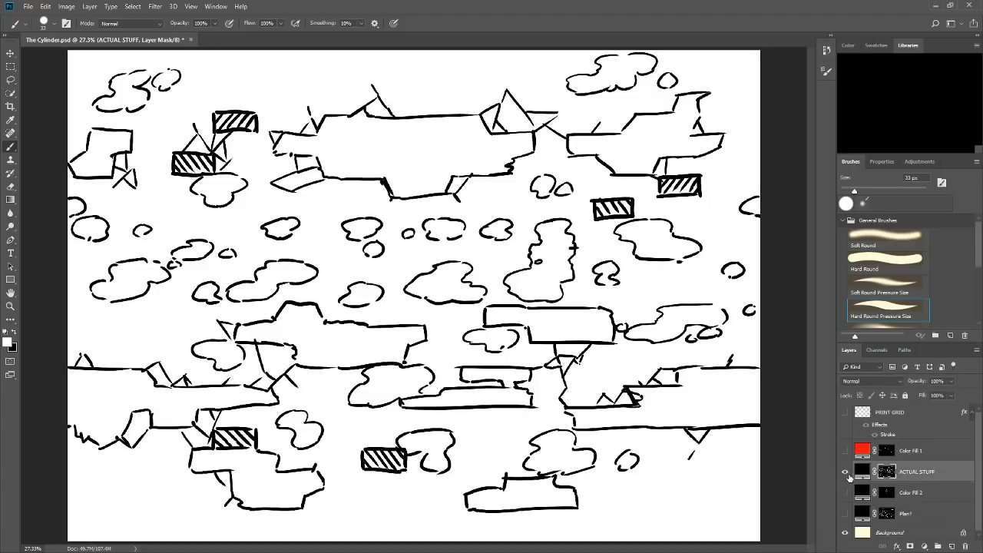
click(845, 471)
click(845, 451)
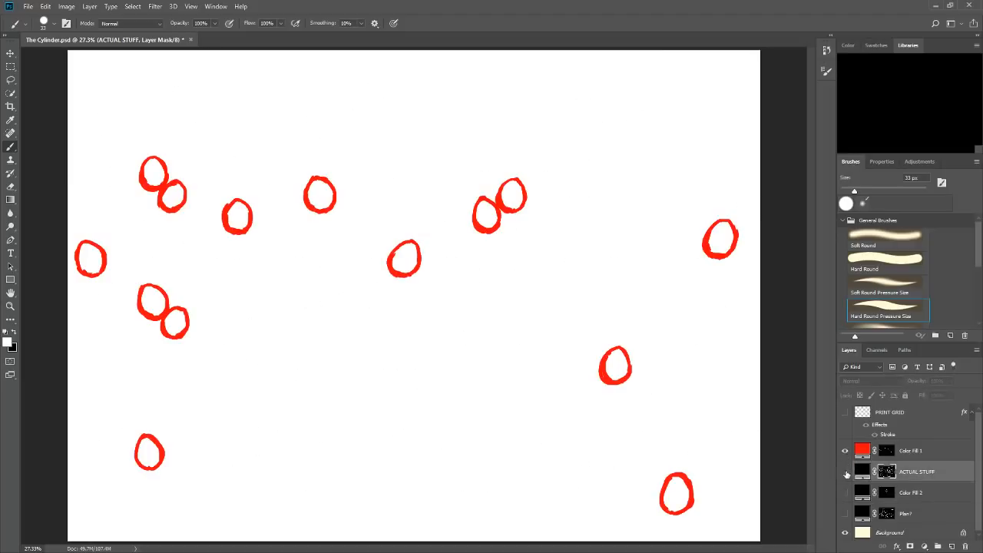
click(846, 470)
click(845, 471)
click(846, 471)
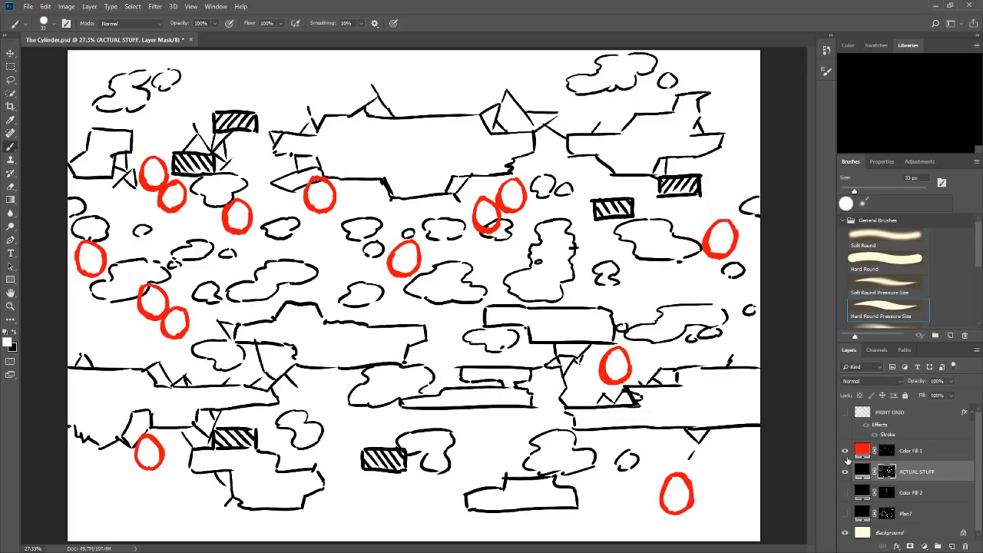
click(846, 450)
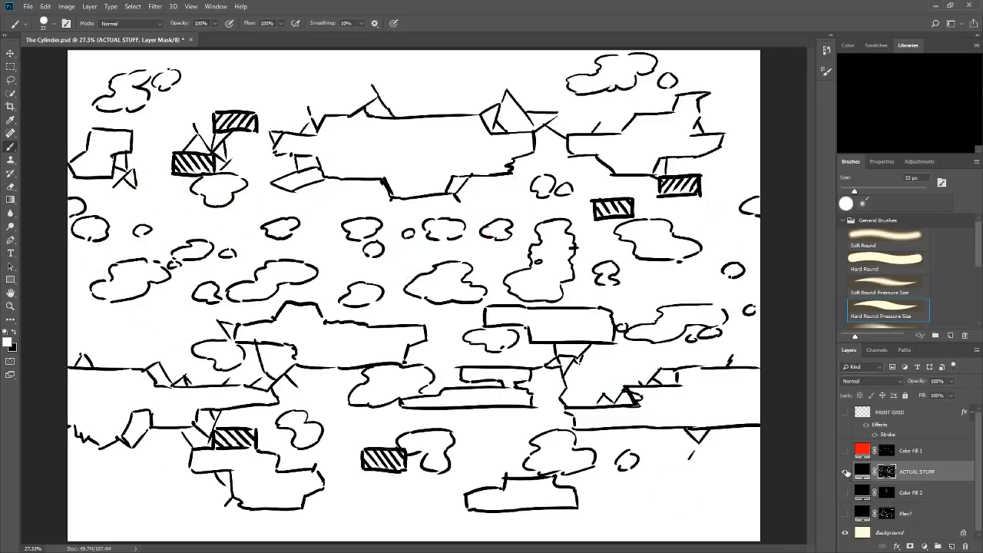
Bring back the Color Fill 2 sketch with its mask active and compare it against the red ovals and the ACTUAL STUFF map.
click(846, 470)
click(846, 491)
click(901, 492)
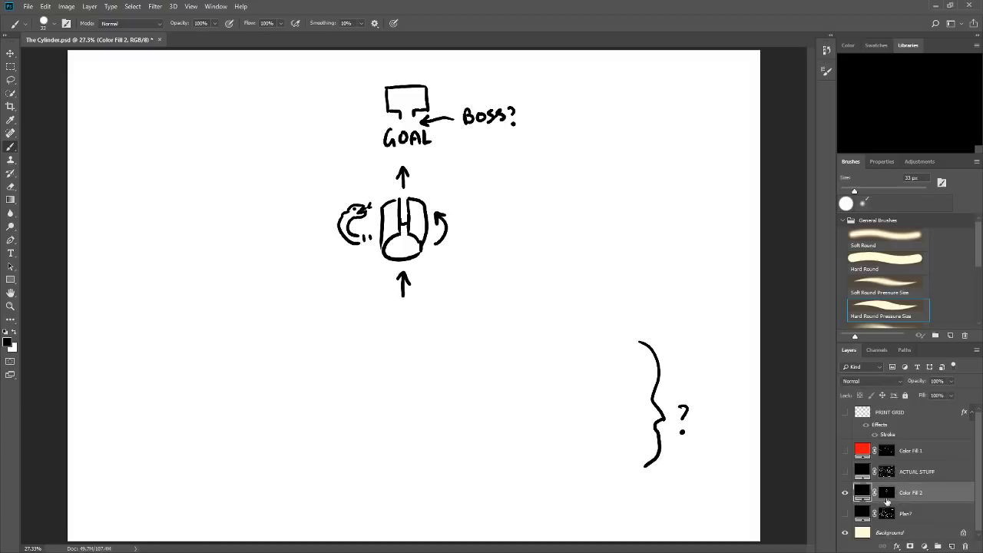
click(887, 495)
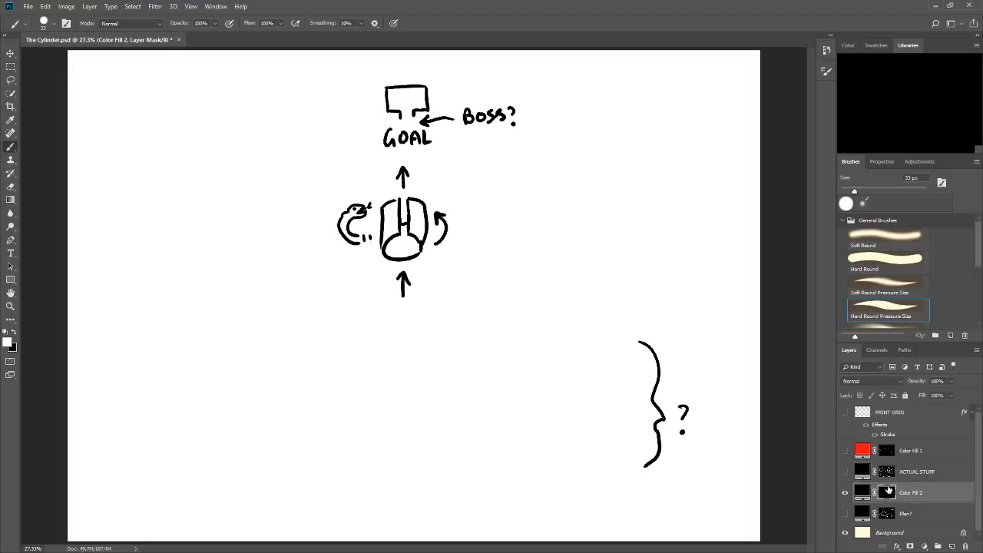
click(846, 451)
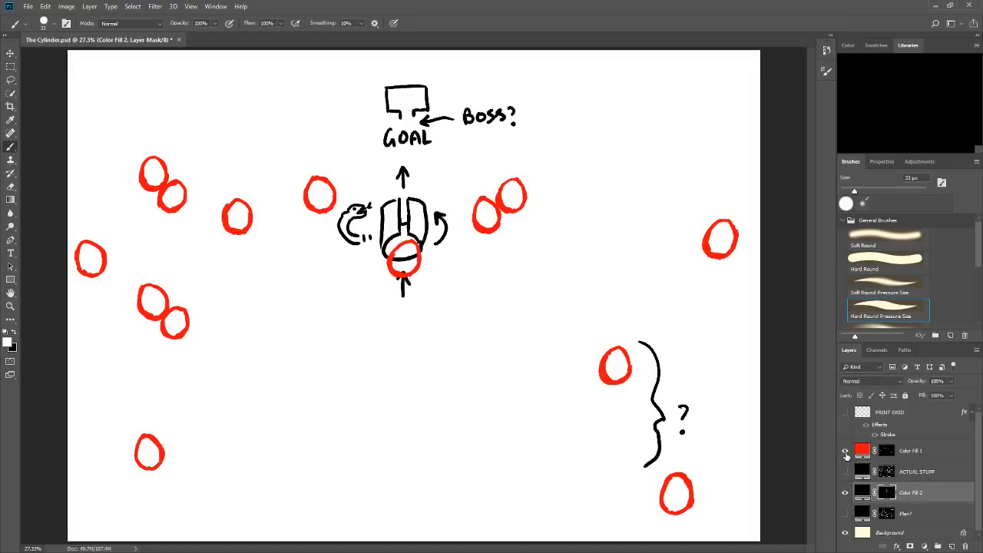
click(844, 453)
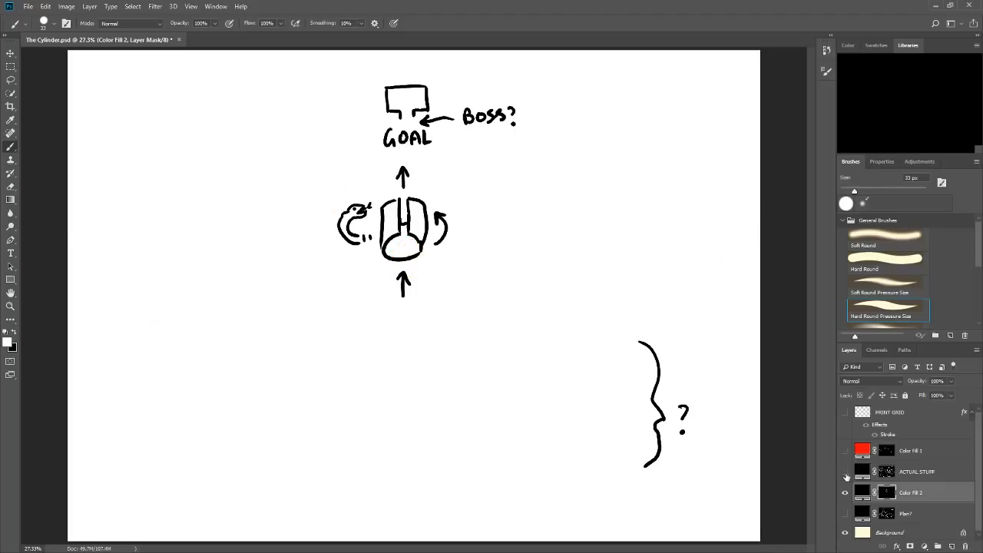
click(845, 469)
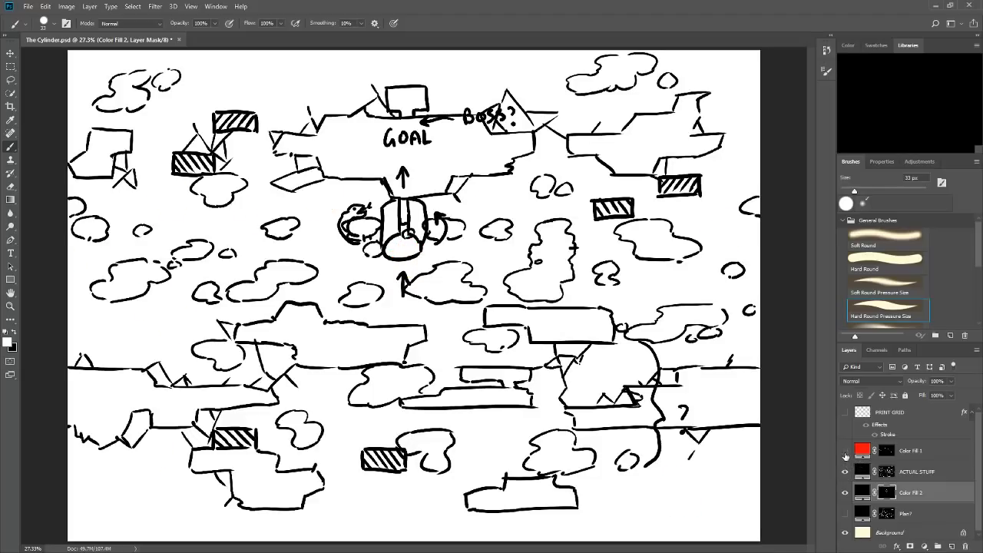
click(845, 452)
click(845, 471)
click(845, 452)
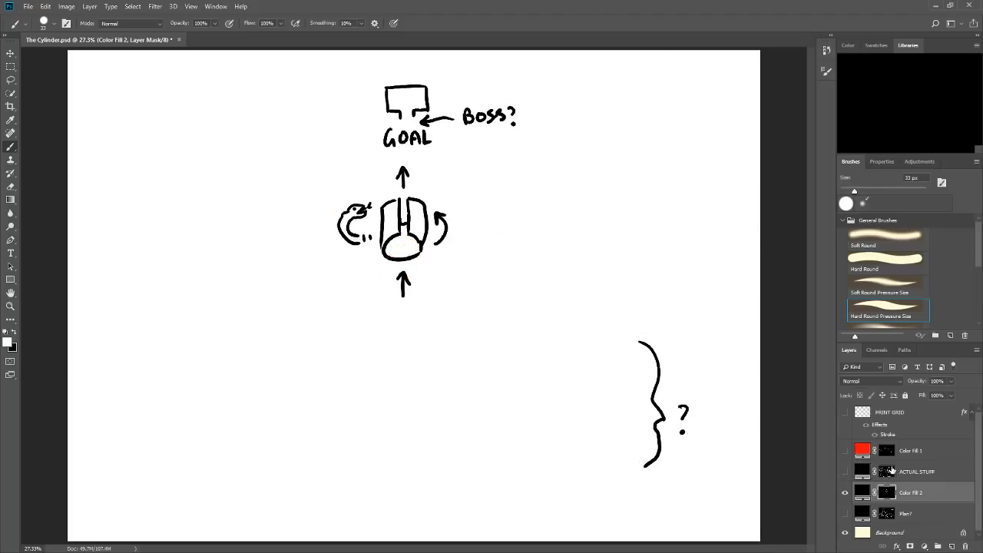
Show only the Plan? drawing and try adding strokes around its large cylinder, undoing all of them.
click(844, 492)
click(844, 513)
click(887, 512)
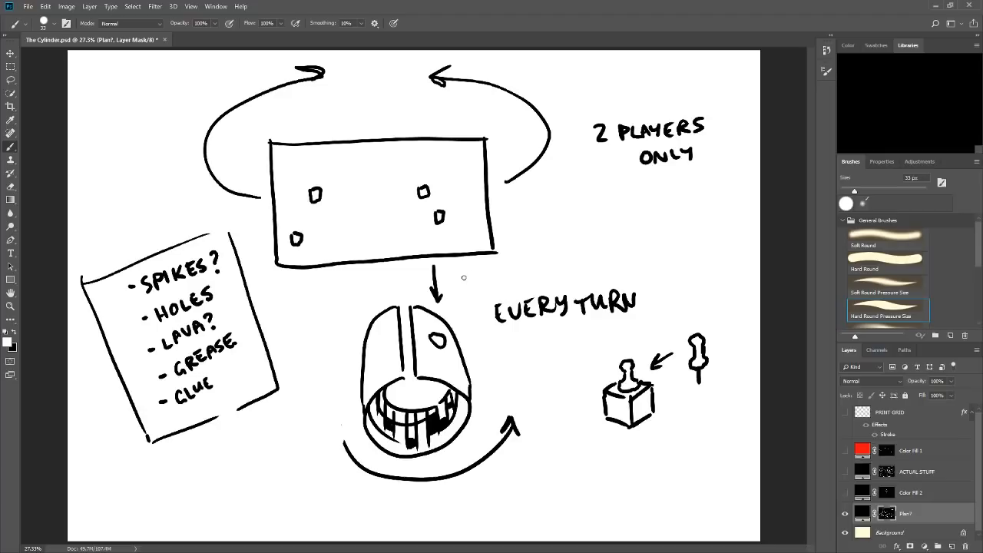
mouse_move(464, 275)
mouse_down()
mouse_move(464, 310)
mouse_move(470, 302)
mouse_up()
key(ctrl+z)
drag(460, 357, 464, 371)
drag(435, 298, 437, 343)
drag(437, 380, 437, 396)
drag(432, 389, 443, 388)
key(ctrl+z)
key(ctrl+z)
key(ctrl+z)
key(ctrl+z)
Return to the Color Fill 2 mask and try lettering CONTROL in the lower middle, clearing it with a rectangular selection.
click(845, 513)
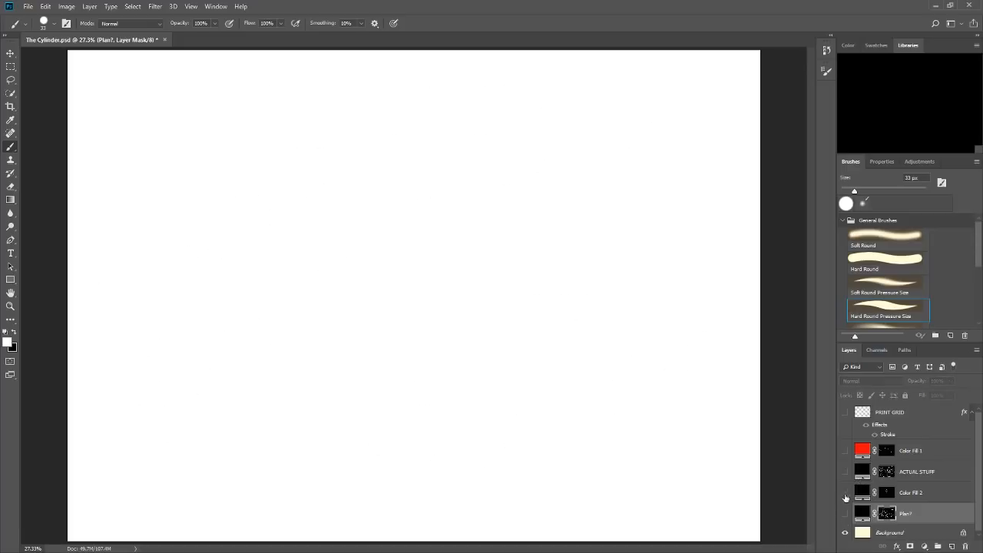
click(845, 493)
click(888, 492)
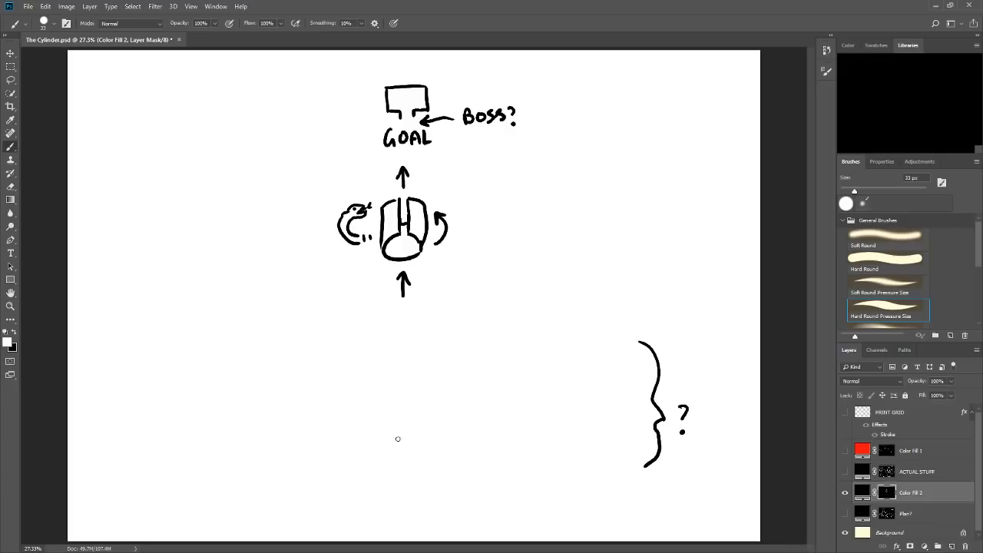
mouse_move(390, 423)
mouse_down()
mouse_move(393, 439)
mouse_move(401, 429)
mouse_move(462, 436)
mouse_up()
click(20, 67)
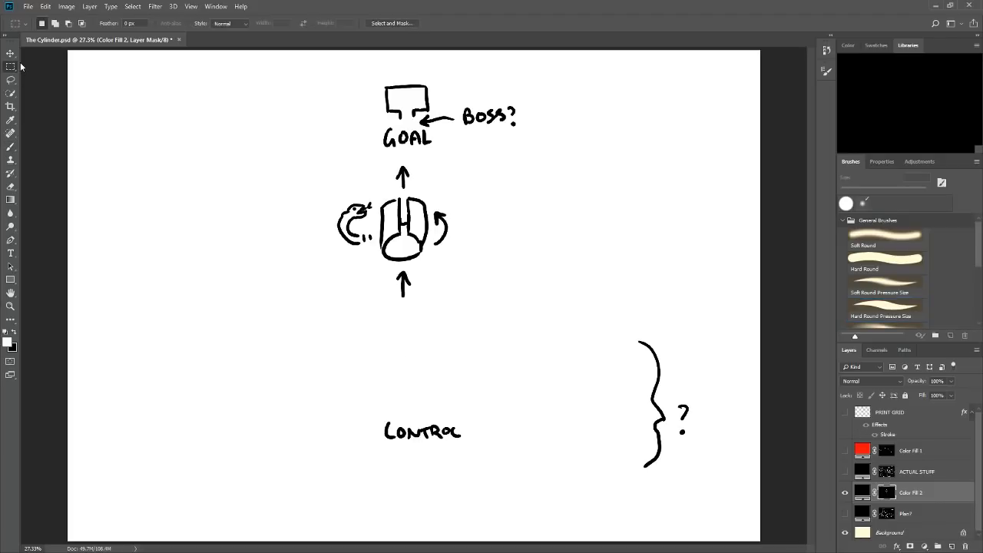
drag(366, 408, 498, 444)
key(Delete)
key(ctrl+d)
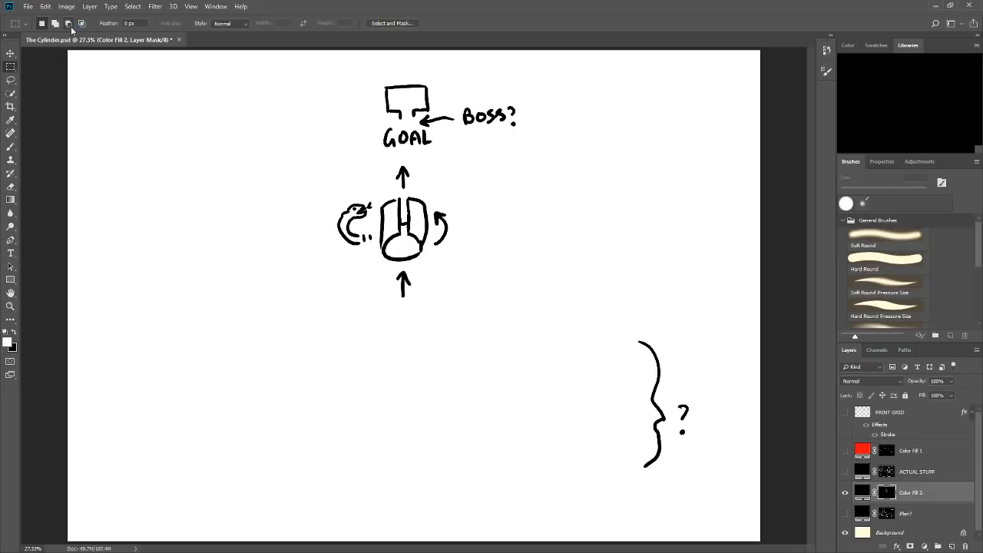
Brush a question mark beneath the arrow below the cylinder and draw a bent arrow going left and up at the lower left.
click(16, 145)
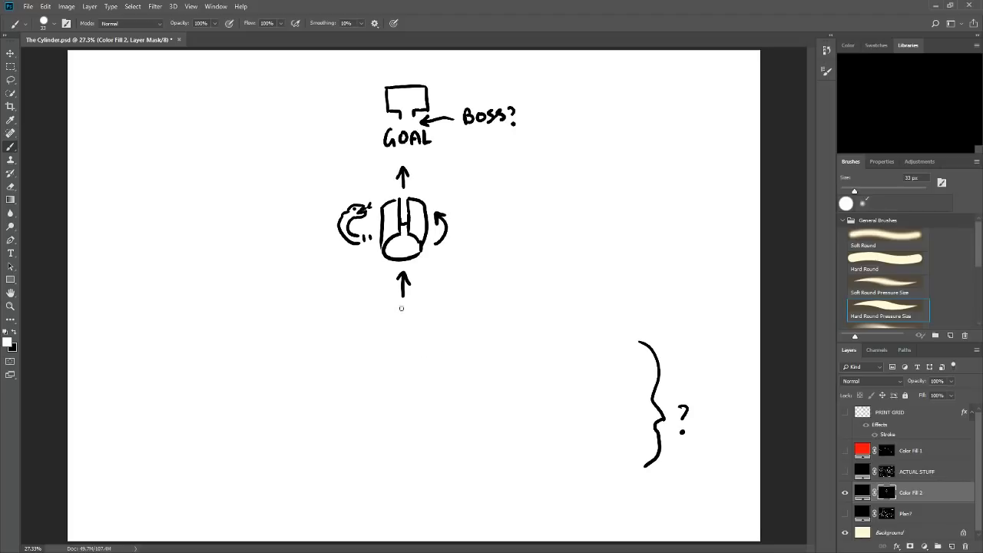
drag(400, 315, 404, 326)
click(406, 332)
mouse_move(281, 428)
mouse_down()
mouse_move(203, 437)
mouse_move(208, 361)
mouse_up()
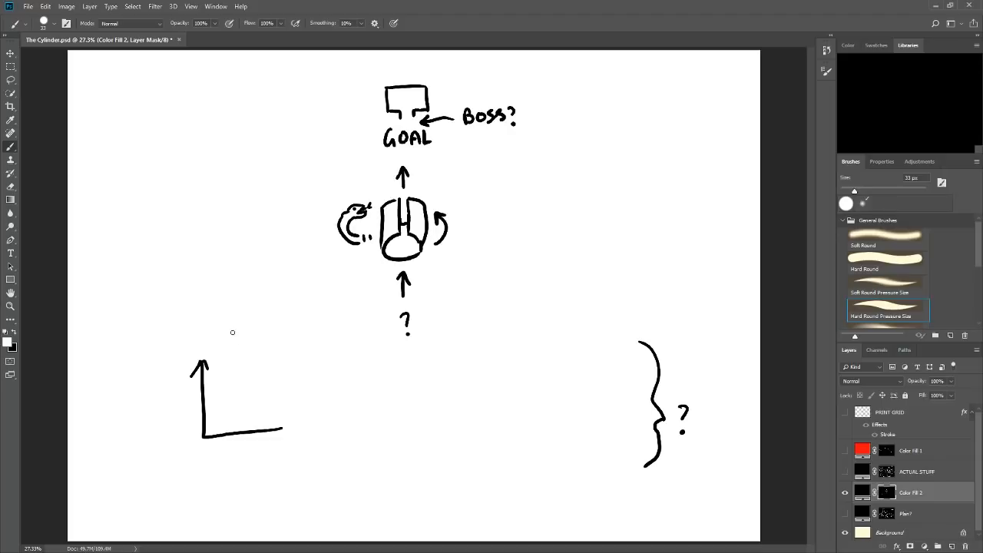
Letter the word FIGHT above the bent arrow at the lower left.
mouse_move(189, 330)
mouse_down()
mouse_move(188, 345)
mouse_move(197, 330)
mouse_up()
drag(188, 338, 217, 338)
drag(221, 331, 230, 344)
drag(221, 337, 229, 337)
mouse_move(235, 328)
mouse_down()
mouse_move(244, 327)
mouse_move(239, 342)
mouse_up()
Draw an upward arrow above FIGHT and letter the word TREASURE over it.
drag(198, 311, 198, 281)
drag(191, 291, 203, 290)
drag(167, 241, 167, 253)
mouse_move(159, 241)
mouse_down()
mouse_move(171, 239)
mouse_move(173, 253)
mouse_up()
drag(172, 240, 186, 251)
drag(185, 251, 195, 234)
drag(186, 243, 197, 250)
mouse_move(196, 235)
mouse_down()
mouse_move(206, 247)
mouse_move(226, 235)
mouse_move(229, 246)
mouse_up()
mouse_move(229, 234)
mouse_down()
mouse_move(250, 242)
mouse_move(249, 229)
mouse_up()
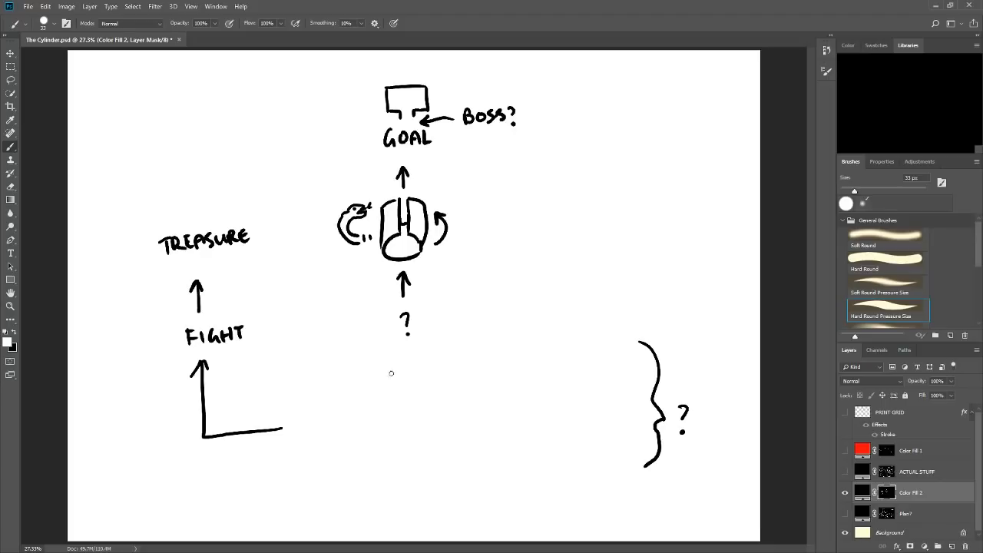
Sketch a wide double door with side posts, handles and a ground line beneath the question mark in the centre.
mouse_move(375, 362)
mouse_down()
mouse_move(376, 384)
mouse_move(430, 361)
mouse_move(434, 380)
mouse_up()
drag(376, 362, 365, 386)
mouse_move(434, 360)
mouse_down()
mouse_move(442, 379)
mouse_move(381, 388)
mouse_move(456, 384)
mouse_up()
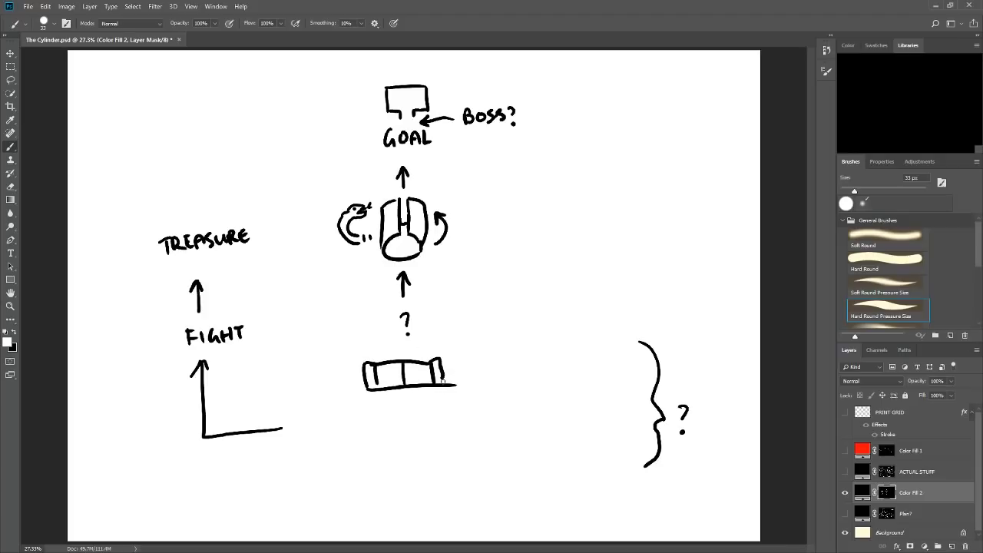
drag(352, 392, 358, 391)
click(410, 379)
click(399, 379)
Add a bent up arrow and a long rightward arrow right of the door, and a vertical line running down below it.
mouse_move(483, 422)
mouse_down()
mouse_move(531, 425)
mouse_move(539, 393)
mouse_move(546, 425)
mouse_move(550, 392)
mouse_up()
mouse_move(432, 485)
mouse_down()
mouse_move(575, 479)
mouse_move(545, 470)
mouse_move(562, 495)
mouse_up()
drag(403, 407, 410, 510)
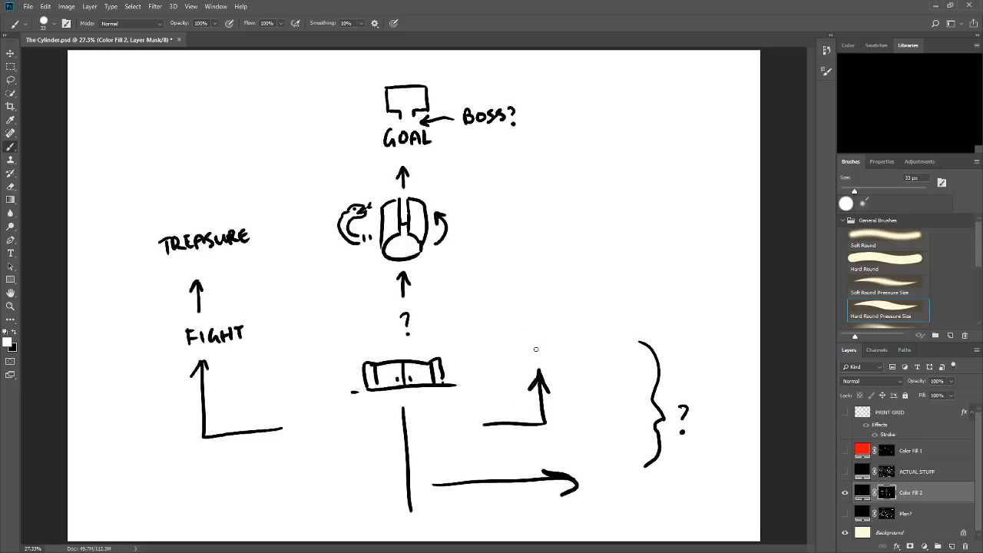
Number the paths: 1 above the bent arrow right of the door, 2 at the long rightward arrow, and 3? beside the arrow above FIGHT.
drag(536, 347, 537, 362)
drag(592, 477, 600, 489)
mouse_move(224, 293)
mouse_down()
mouse_move(229, 309)
mouse_move(240, 301)
mouse_up()
click(242, 305)
drag(422, 247, 424, 247)
drag(536, 361, 546, 361)
drag(539, 359, 549, 359)
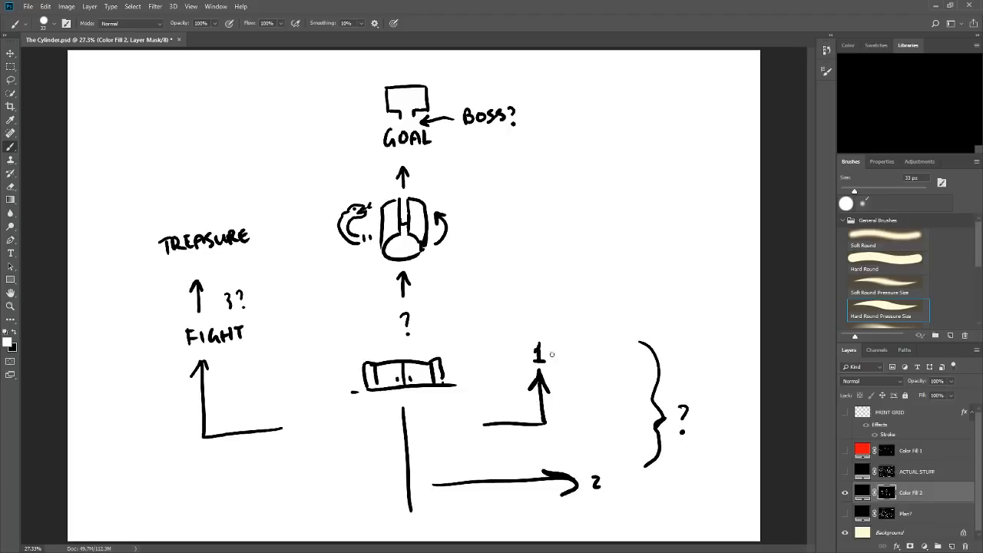
Letter the note GIANT ON SWITCH? slanting upward beside the number 1.
mouse_move(568, 329)
mouse_down()
mouse_move(565, 340)
mouse_move(596, 321)
mouse_move(604, 330)
mouse_move(610, 314)
mouse_move(637, 301)
mouse_move(649, 312)
mouse_move(673, 295)
mouse_move(677, 304)
mouse_move(702, 296)
mouse_up()
mouse_move(706, 283)
mouse_down()
mouse_move(707, 293)
mouse_move(717, 289)
mouse_up()
click(717, 293)
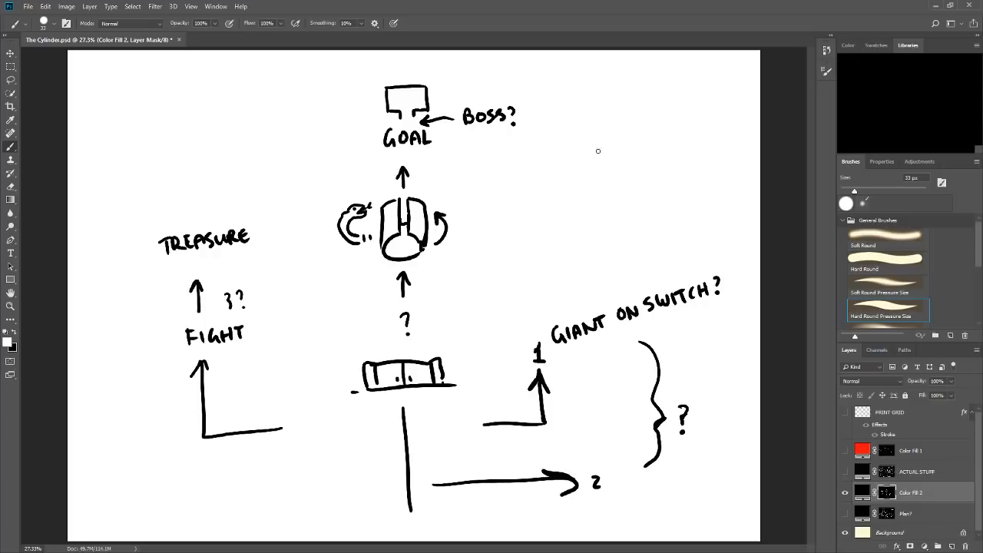
Letter the bulleted note ENTRY AURAS in the empty space right of the cylinder drawing.
mouse_move(572, 178)
mouse_down()
mouse_move(597, 183)
mouse_move(596, 168)
mouse_up()
drag(602, 182, 626, 167)
mouse_move(620, 168)
mouse_down()
mouse_move(621, 179)
mouse_move(631, 165)
mouse_move(637, 181)
mouse_move(642, 170)
mouse_up()
mouse_move(646, 161)
mouse_down()
mouse_move(640, 178)
mouse_move(671, 172)
mouse_up()
mouse_move(672, 163)
mouse_down()
mouse_move(685, 157)
mouse_move(693, 177)
mouse_up()
drag(695, 177, 707, 167)
drag(712, 159, 705, 174)
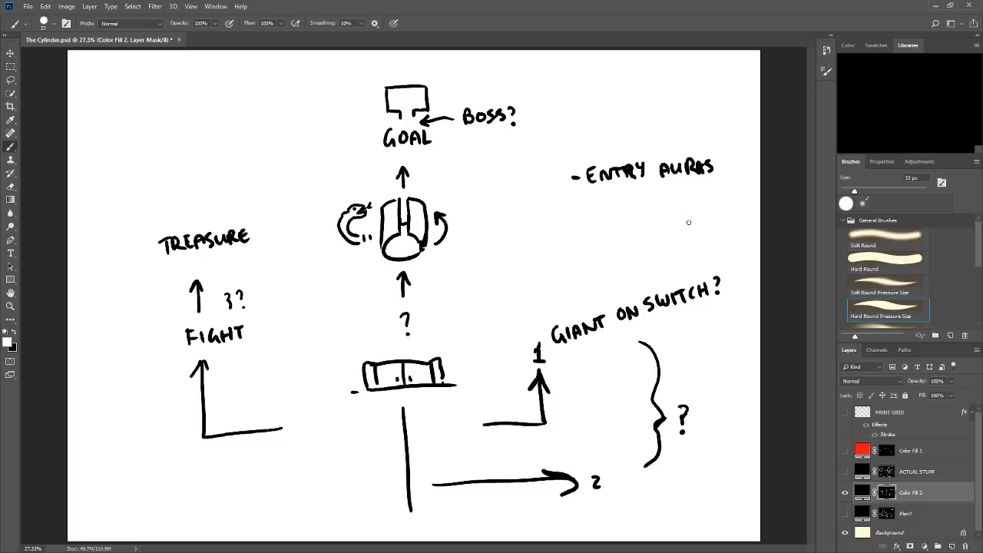
Draw three small arrows pointing away from the word TREASURE, to its upper right, lower right and upper left.
mouse_move(252, 221)
mouse_down()
mouse_move(272, 204)
mouse_move(271, 215)
mouse_up()
drag(245, 258, 258, 270)
drag(257, 263, 251, 272)
drag(168, 226, 155, 210)
drag(154, 219, 162, 212)
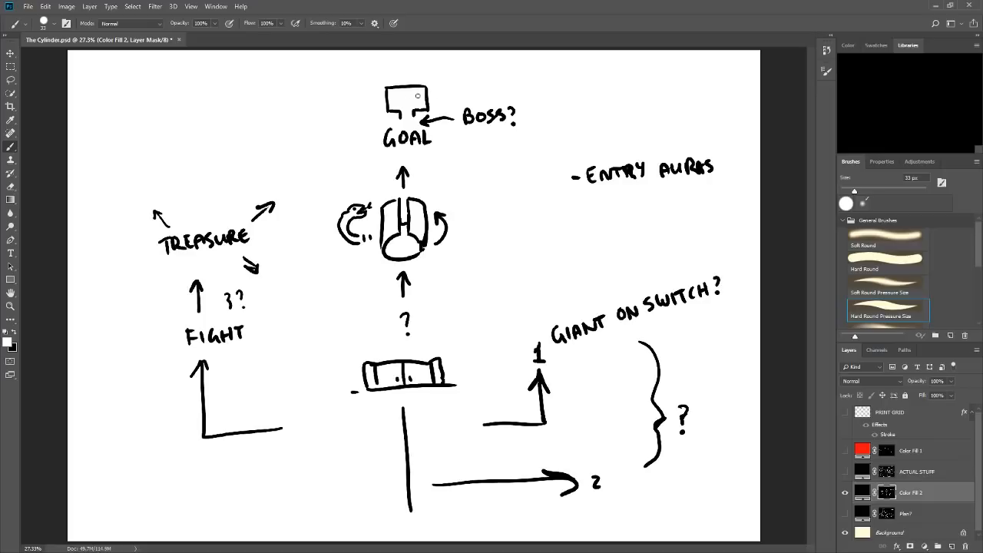
Draw an arrow pointing into the goal room and letter the word DRUM at its tail.
mouse_move(478, 86)
mouse_down()
mouse_move(407, 97)
mouse_move(422, 104)
mouse_up()
mouse_move(488, 77)
mouse_down()
mouse_move(488, 92)
mouse_move(502, 95)
mouse_up()
drag(502, 78, 514, 91)
drag(512, 78, 542, 90)
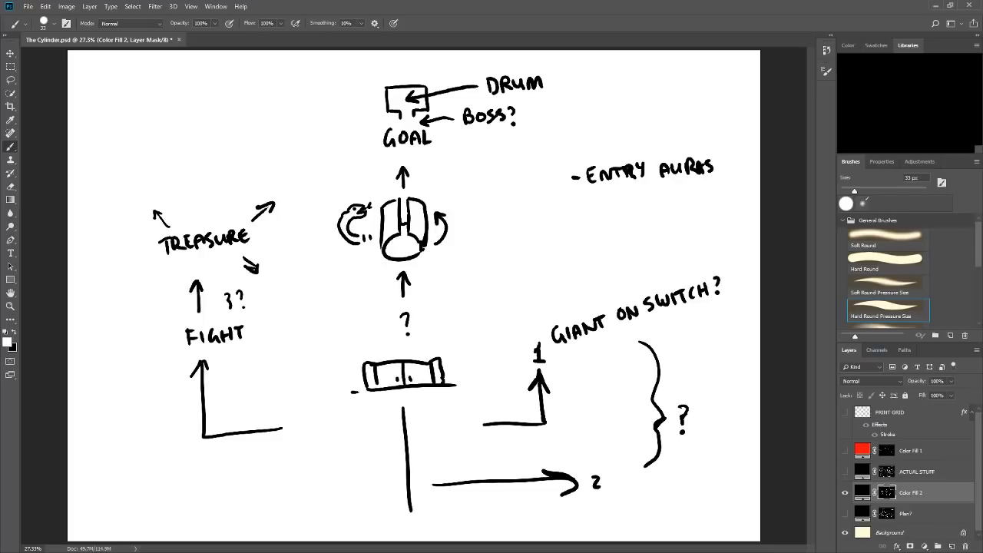
drag(477, 152, 484, 270)
mouse_move(473, 244)
mouse_down()
mouse_move(485, 269)
mouse_move(499, 237)
mouse_up()
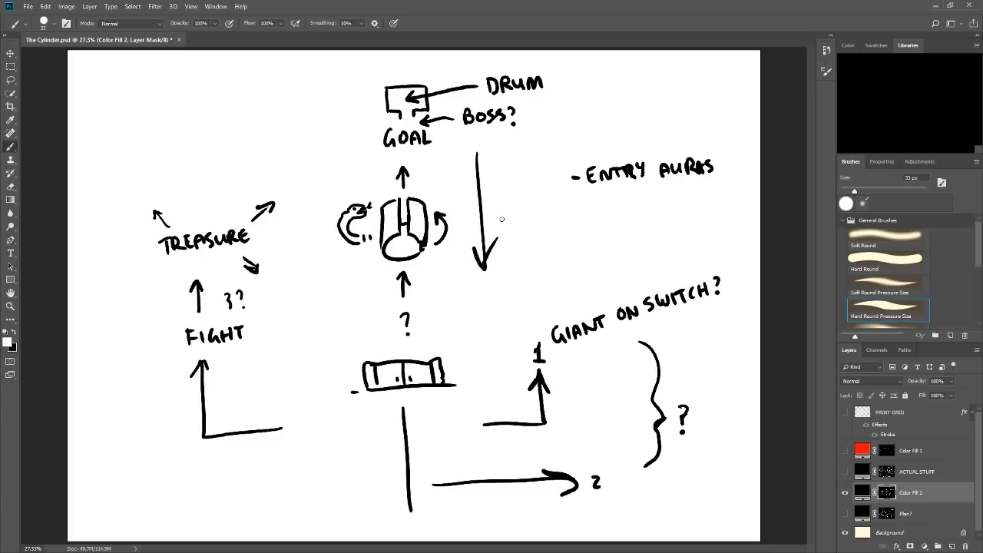
key(ctrl+z)
key(ctrl+z)
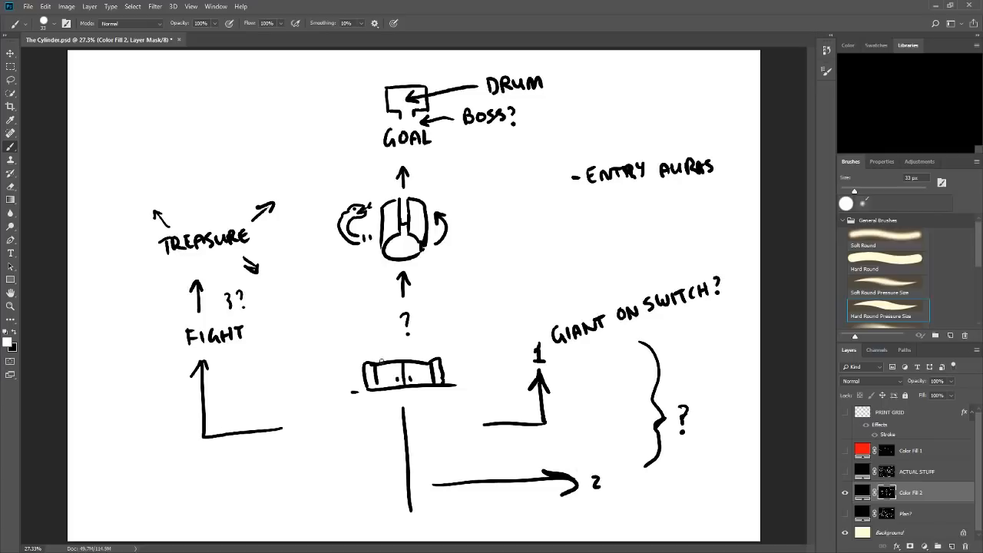
Start a bulleted list above TREASURE with the entry FIGHT.
drag(139, 98, 153, 105)
mouse_move(155, 87)
mouse_down()
mouse_move(166, 86)
mouse_move(168, 102)
mouse_move(184, 100)
mouse_up()
mouse_move(190, 86)
mouse_down()
mouse_move(189, 101)
mouse_move(197, 98)
mouse_up()
drag(189, 93, 197, 91)
drag(201, 82, 201, 97)
drag(197, 81, 206, 79)
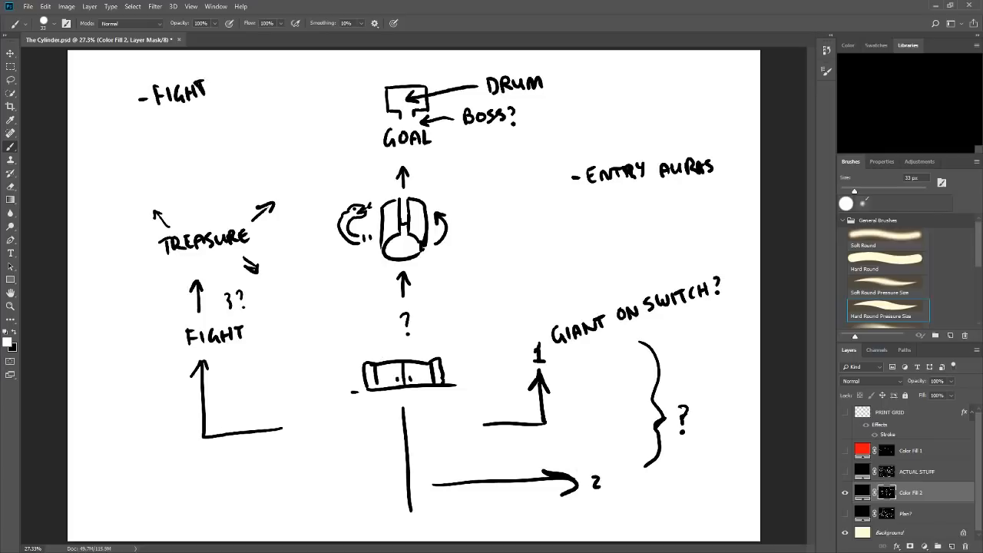
Add the bulleted entries PUZZLE and SKILL CHALLENGE beneath FIGHT in the list.
drag(145, 124, 161, 130)
mouse_move(162, 116)
mouse_down()
mouse_move(195, 127)
mouse_move(227, 116)
mouse_up()
drag(220, 113, 222, 103)
drag(149, 152, 180, 158)
drag(189, 146, 189, 158)
mouse_move(193, 146)
mouse_down()
mouse_move(194, 157)
mouse_move(225, 148)
mouse_up()
mouse_move(230, 139)
mouse_down()
mouse_move(231, 148)
mouse_move(238, 141)
mouse_up()
mouse_move(237, 134)
mouse_down()
mouse_move(239, 145)
mouse_move(247, 134)
mouse_move(253, 143)
mouse_up()
mouse_move(244, 141)
mouse_down()
mouse_move(287, 132)
mouse_move(302, 115)
mouse_move(326, 118)
mouse_up()
drag(318, 113, 326, 110)
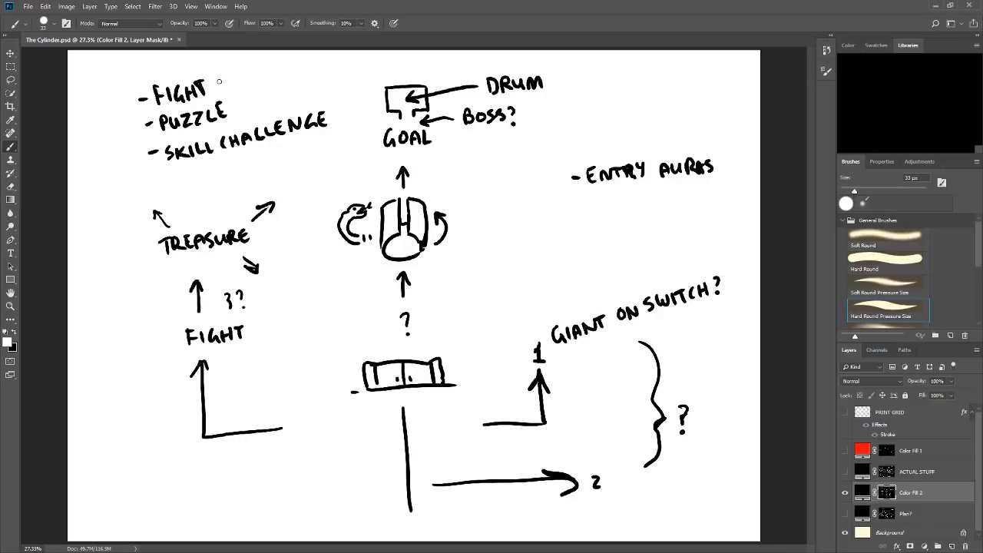
Draw a check mark beside the FIGHT entry in the list, discarding the extra stroke near PUZZLE.
drag(218, 81, 231, 71)
drag(240, 102, 250, 101)
key(ctrl+z)
Letter the bulleted note DRUM MAKES SNAKE SLEEP above the ENTRY AURAS note.
mouse_move(612, 105)
mouse_down()
mouse_move(652, 107)
mouse_move(667, 92)
mouse_move(672, 105)
mouse_up()
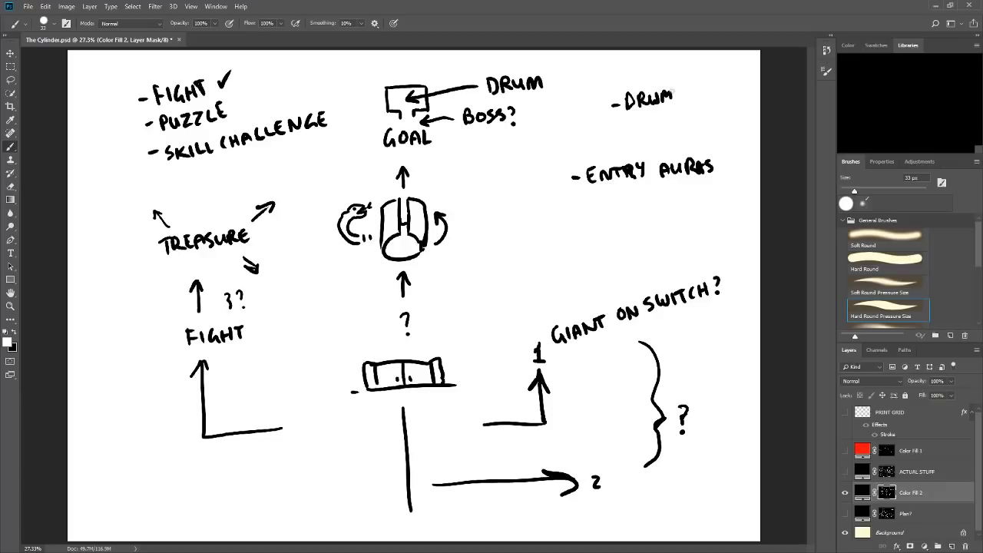
drag(619, 131, 680, 121)
mouse_move(693, 108)
mouse_down()
mouse_move(693, 120)
mouse_move(703, 104)
mouse_move(737, 107)
mouse_move(685, 136)
mouse_up()
drag(692, 124, 700, 135)
mouse_move(708, 124)
mouse_down()
mouse_move(703, 135)
mouse_move(719, 121)
mouse_move(723, 131)
mouse_move(729, 113)
mouse_up()
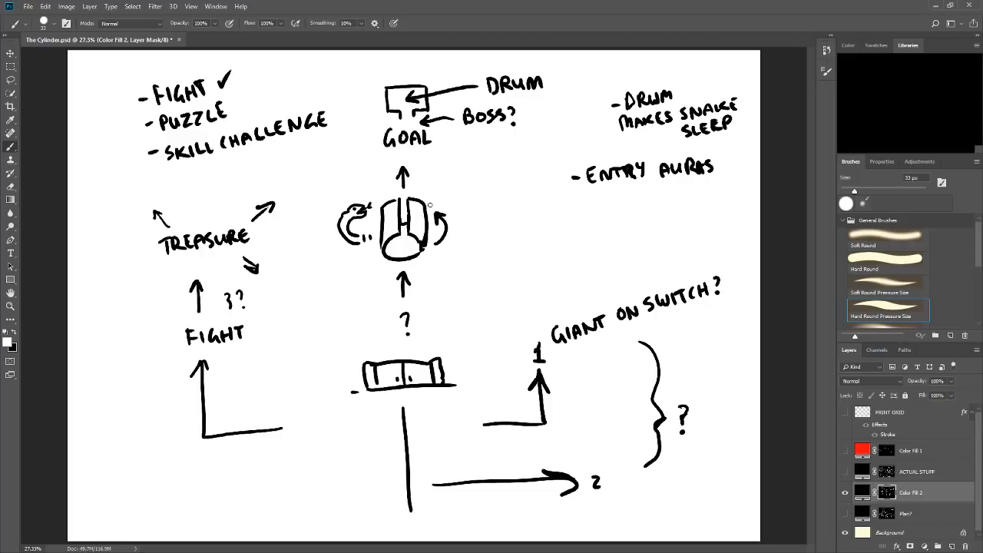
Try tracing upward and downward routes on the ACTUAL STUFF map, undo them and return to the Color Fill 2 flow sketch.
click(844, 492)
click(844, 471)
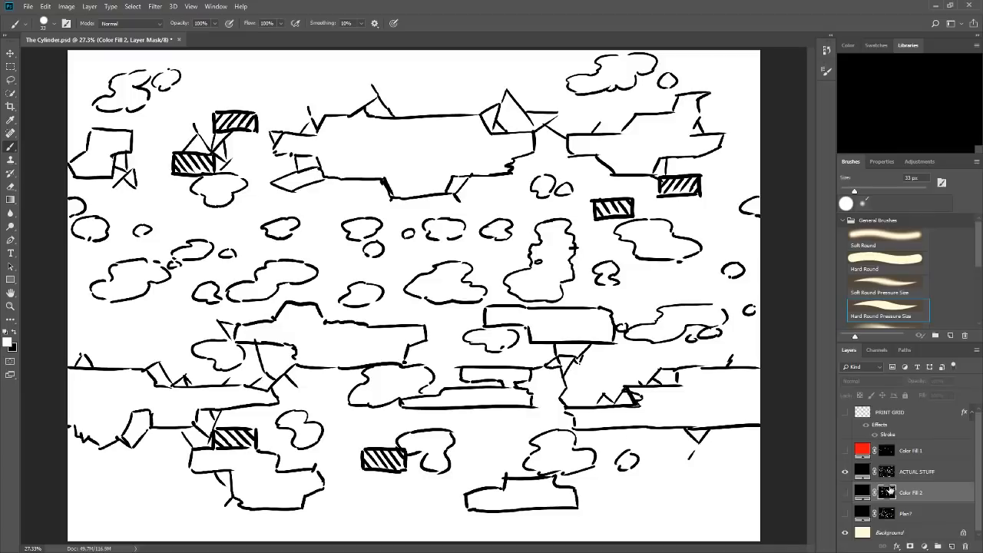
click(888, 474)
mouse_move(434, 519)
mouse_down()
mouse_move(510, 458)
mouse_move(433, 423)
mouse_move(345, 419)
mouse_move(330, 389)
mouse_move(439, 361)
mouse_move(446, 312)
mouse_move(397, 296)
mouse_move(413, 268)
mouse_up()
key(ctrl+z)
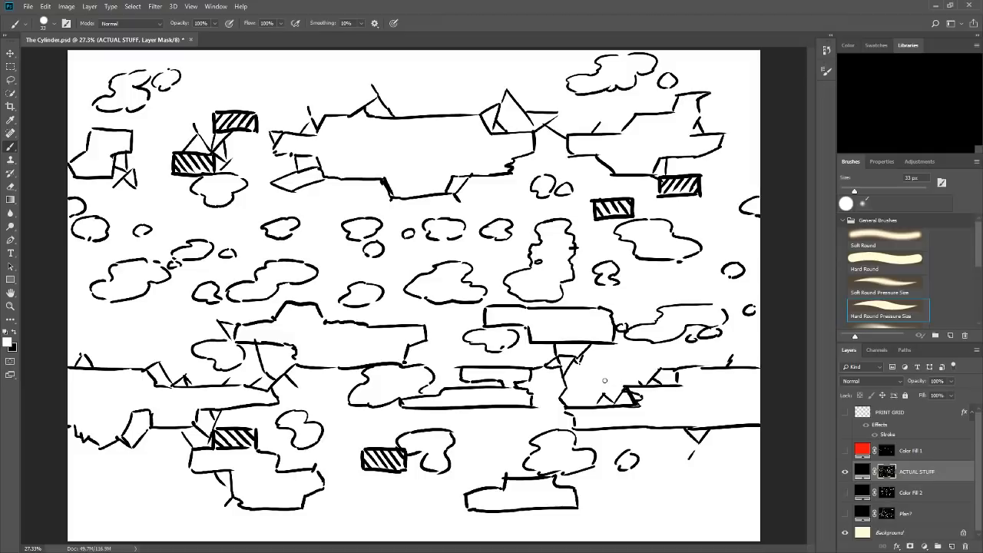
mouse_move(408, 142)
mouse_down()
mouse_move(407, 219)
mouse_move(415, 201)
mouse_up()
key(ctrl+z)
click(845, 471)
click(845, 492)
click(888, 492)
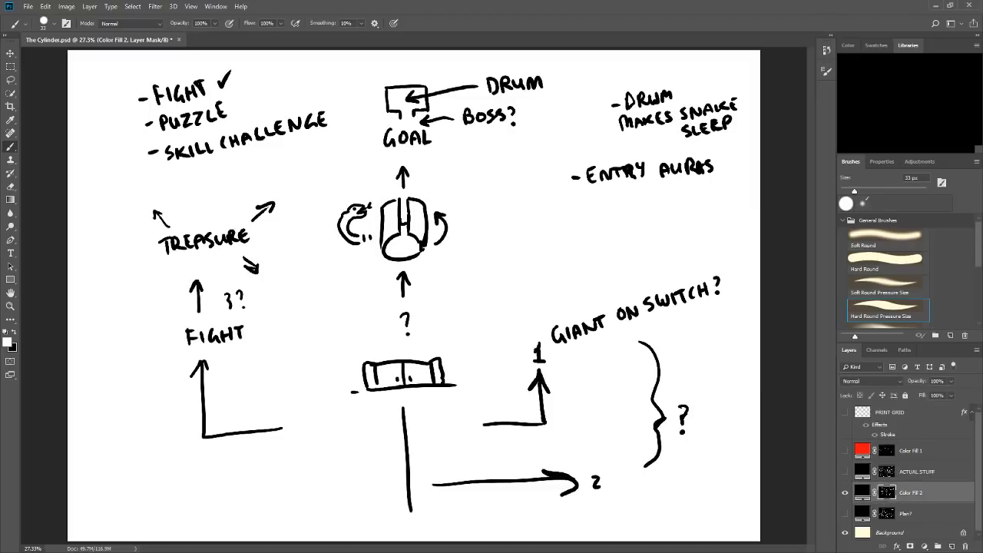
Examine the ACTUAL STUFF map and the Plan? sketch one at a time, then redisplay the Color Fill 2 flow sketch.
click(845, 492)
click(845, 472)
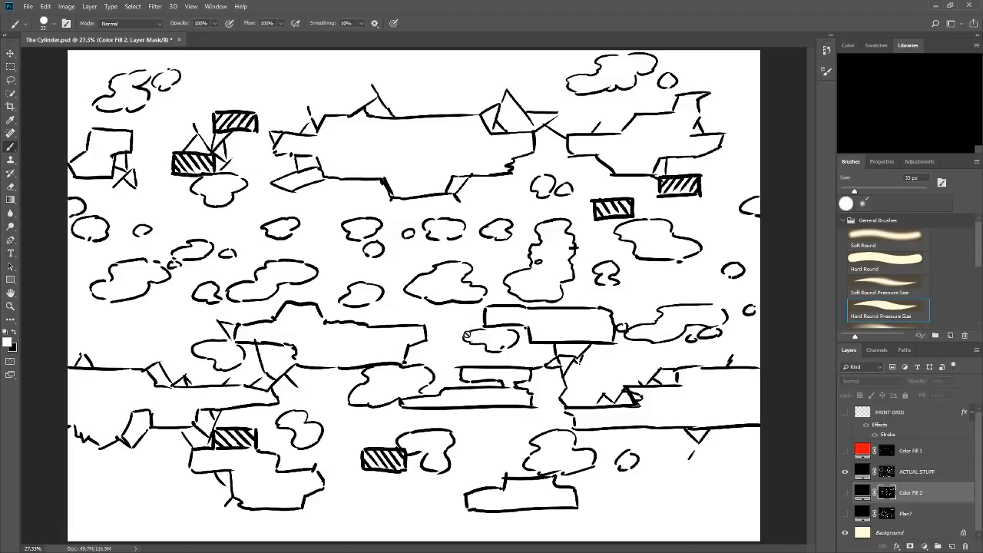
click(845, 472)
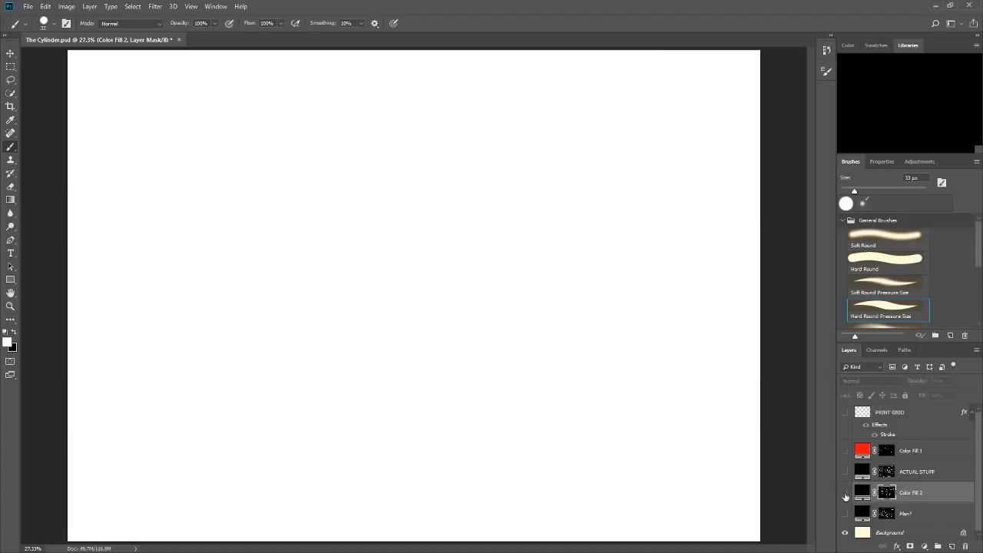
click(845, 495)
click(848, 495)
click(845, 513)
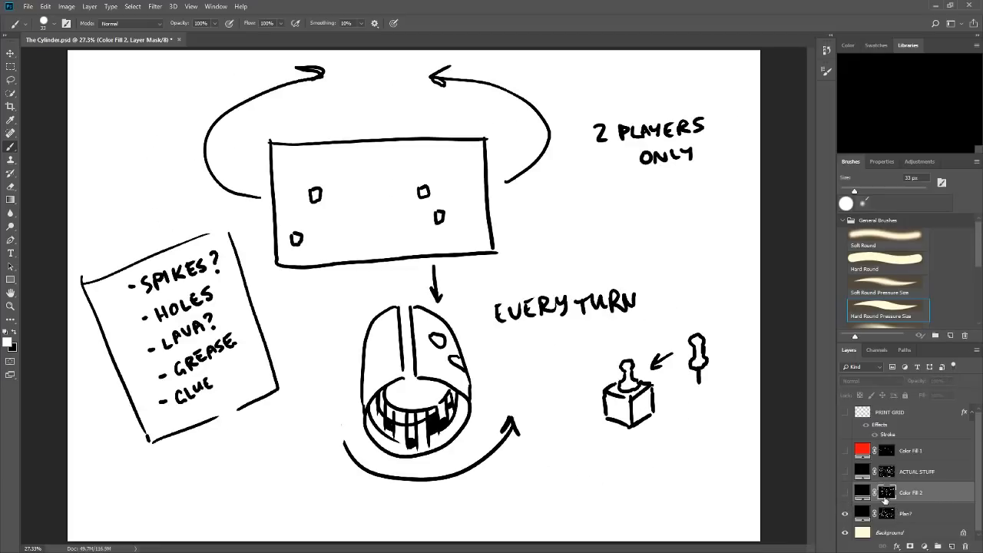
click(845, 513)
click(845, 471)
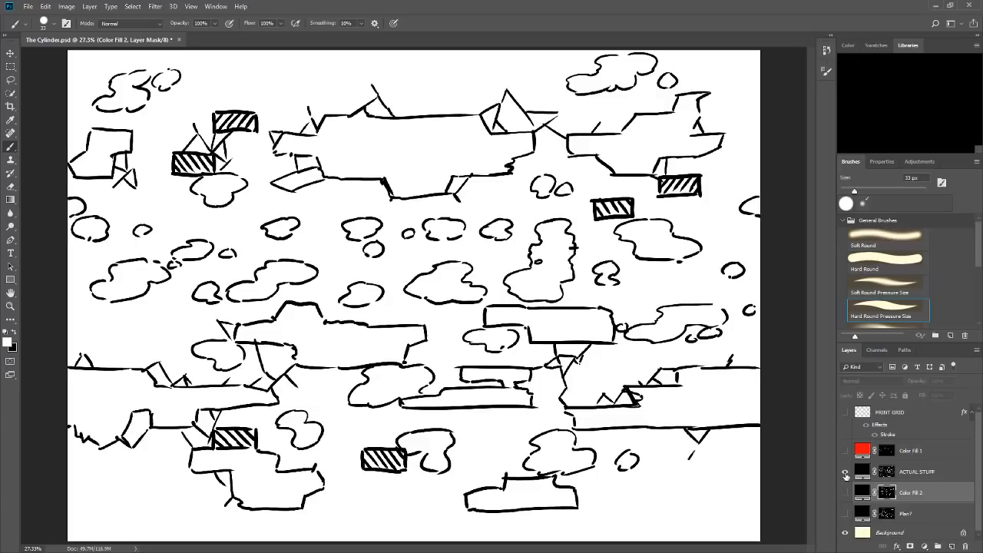
click(845, 471)
click(846, 492)
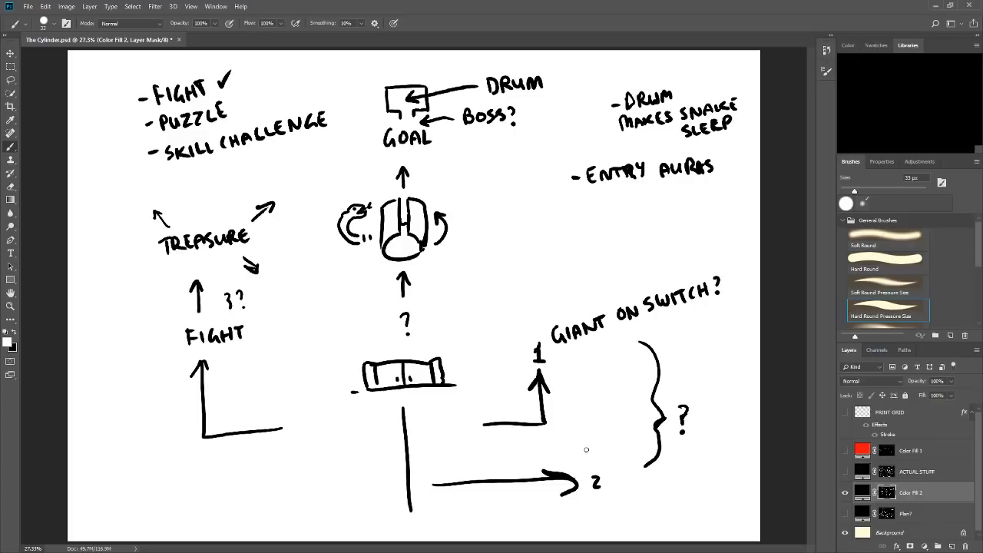
Show only the Plan? sketch above the background, make its layer mask active and shade the cylinder's left inner rim.
click(845, 493)
click(845, 472)
click(886, 475)
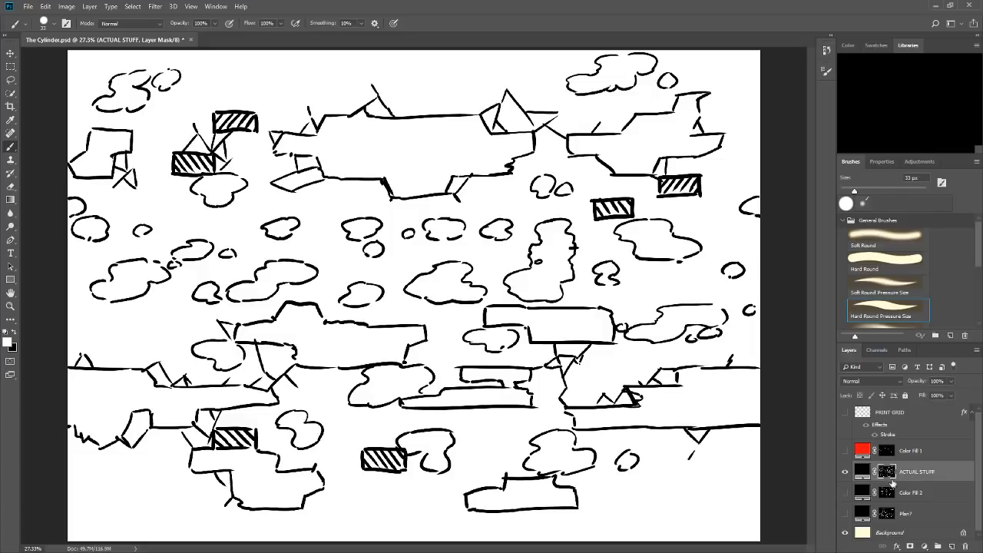
click(845, 471)
click(844, 493)
click(844, 513)
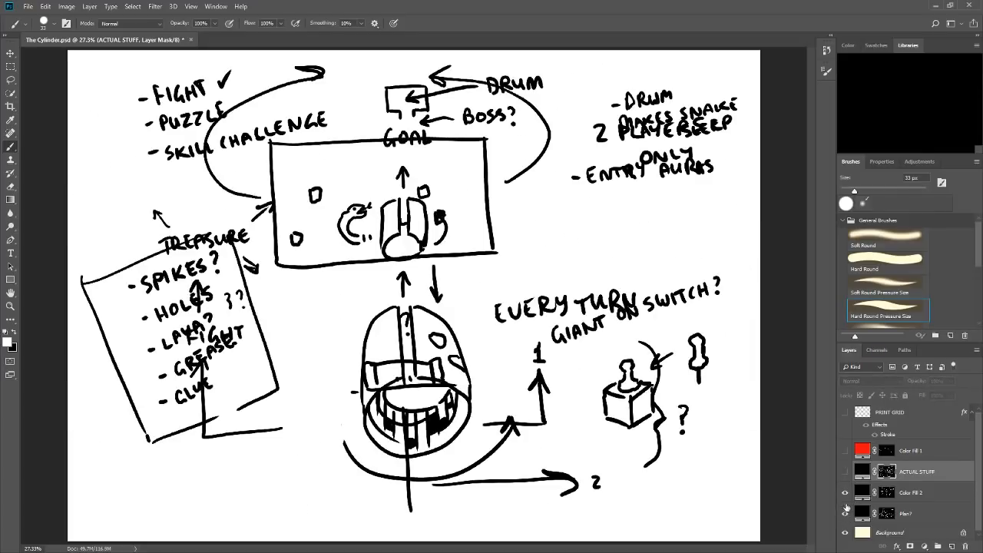
click(844, 492)
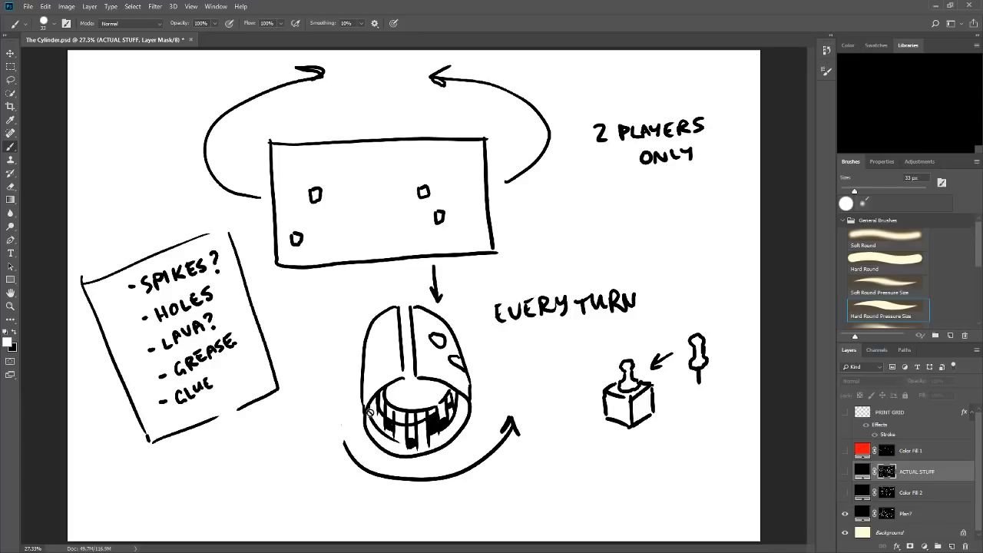
click(885, 513)
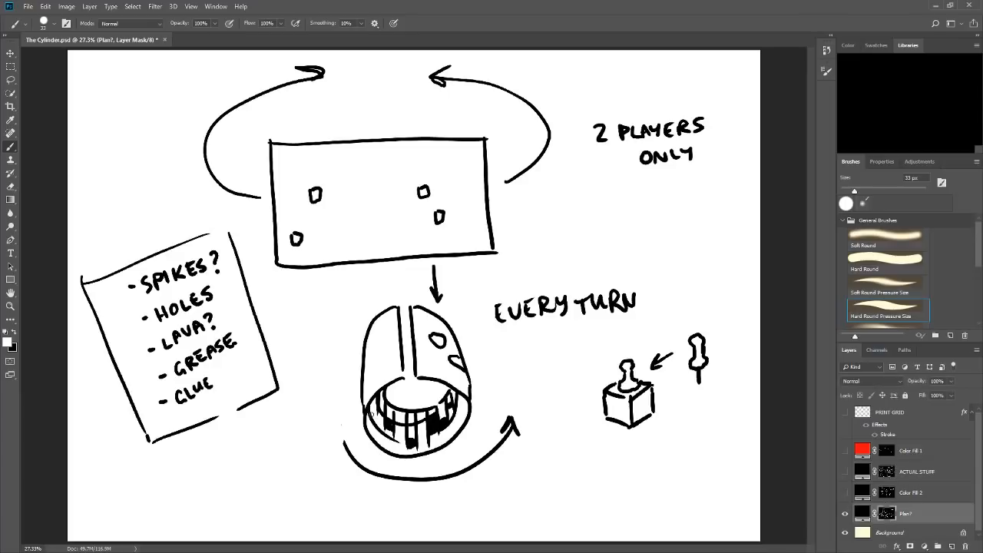
mouse_move(370, 408)
mouse_down()
mouse_move(386, 451)
mouse_move(366, 411)
mouse_move(369, 434)
mouse_up()
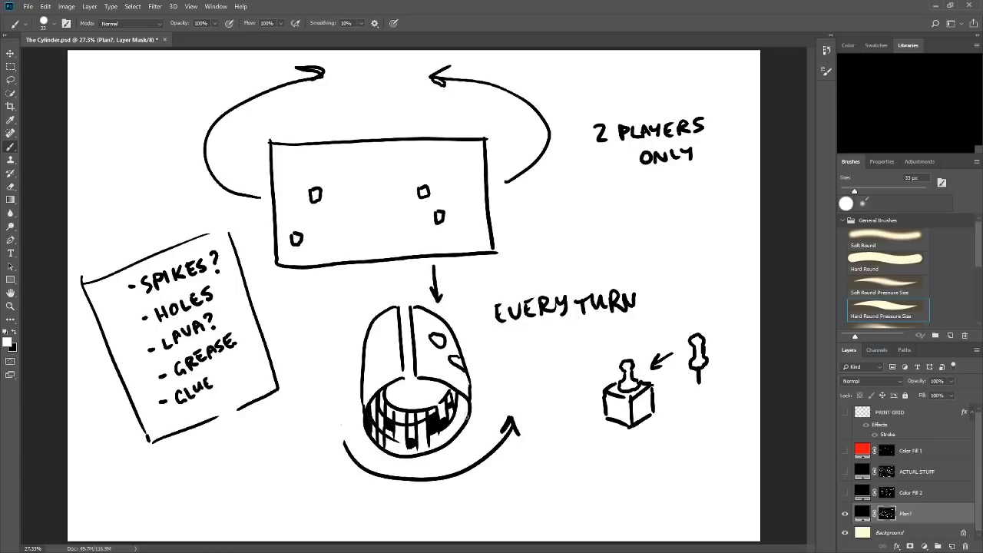